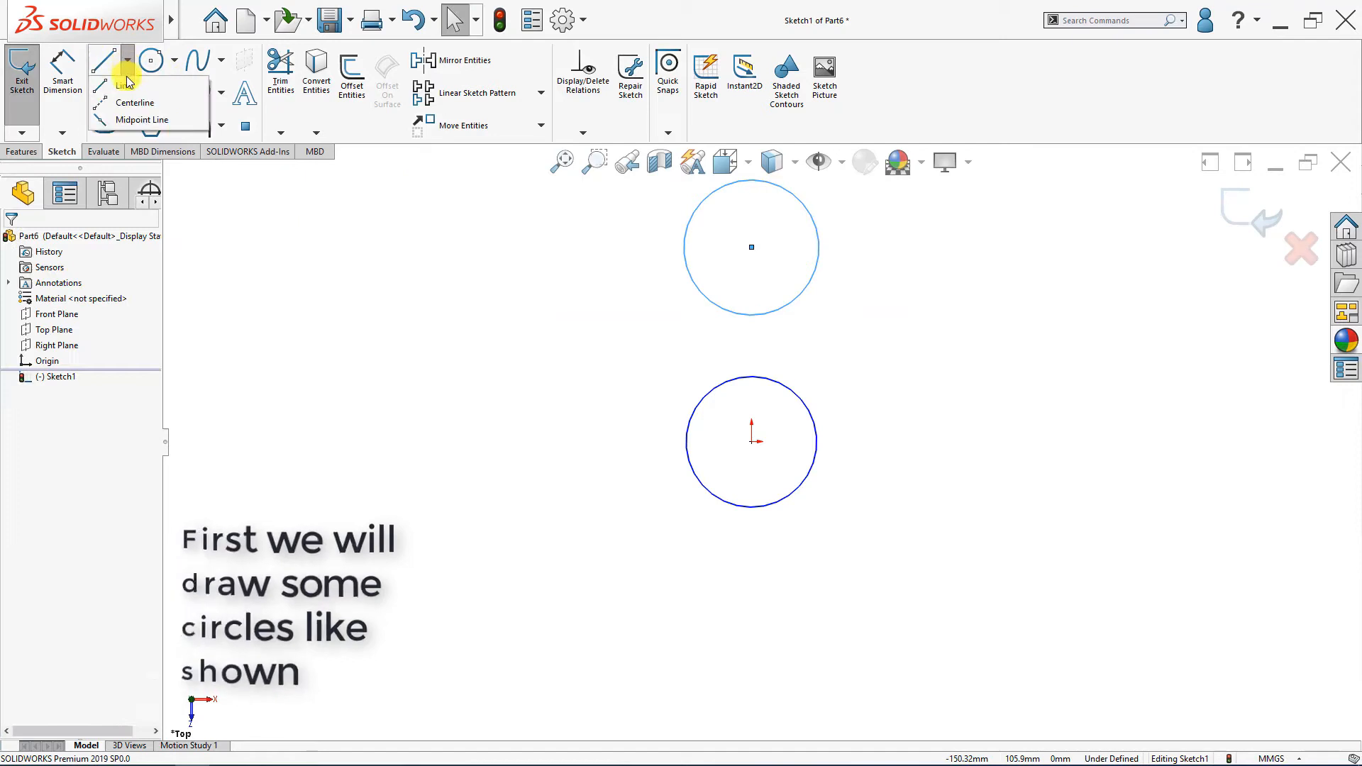
# Draw a vertical centerline from the upper circle's center to the origin at the lower circle's center
pyautogui.click(751, 247)
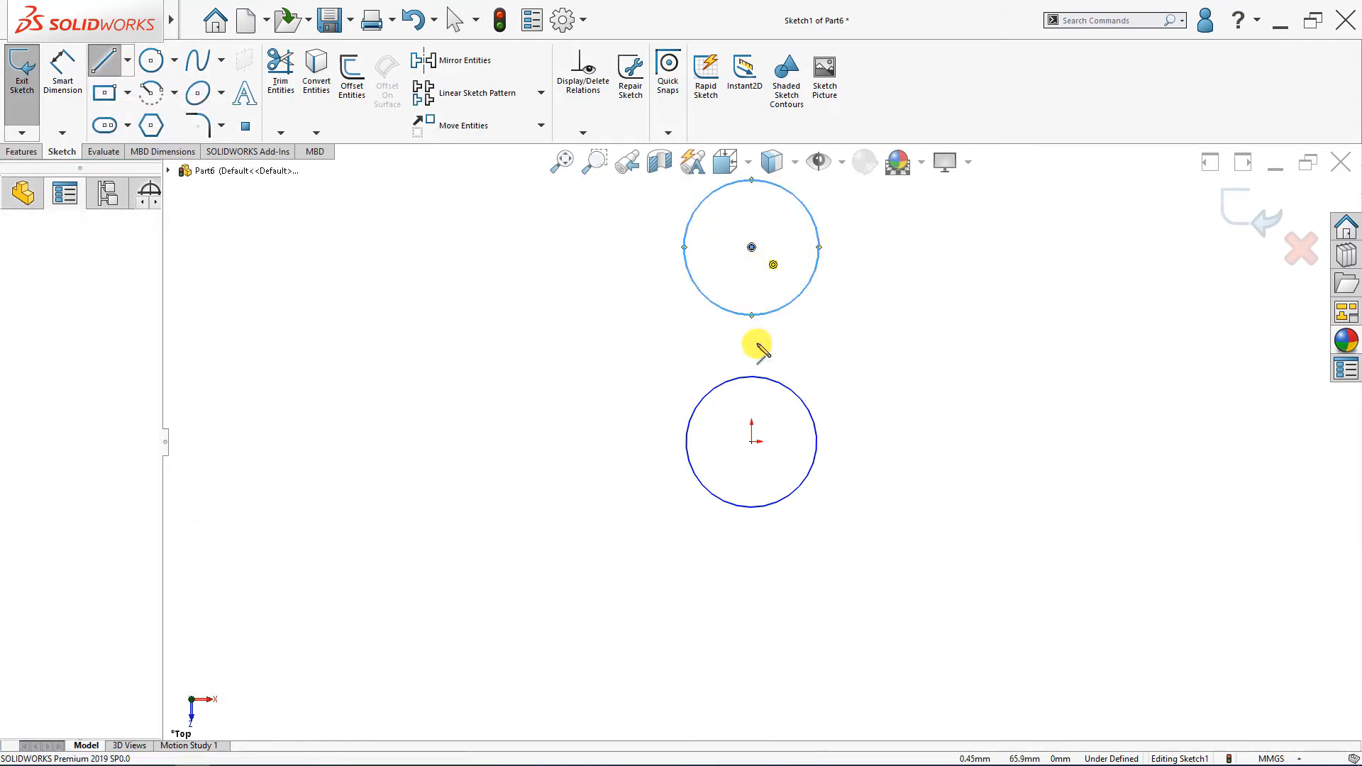
pyautogui.click(751, 440)
pyautogui.press('Escape')
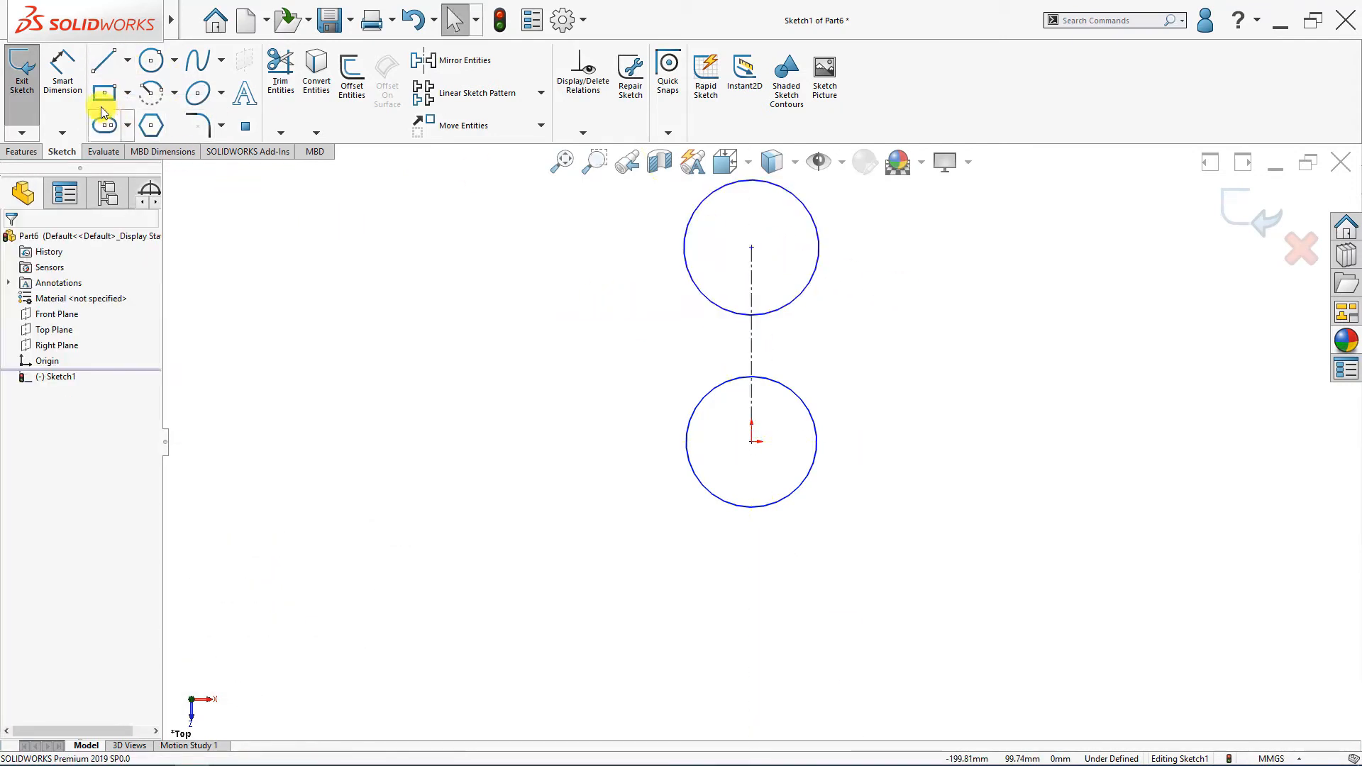
# Dimension the vertical centerline between the two circle centers at 70 mm
pyautogui.click(62, 71)
pyautogui.click(784, 340)
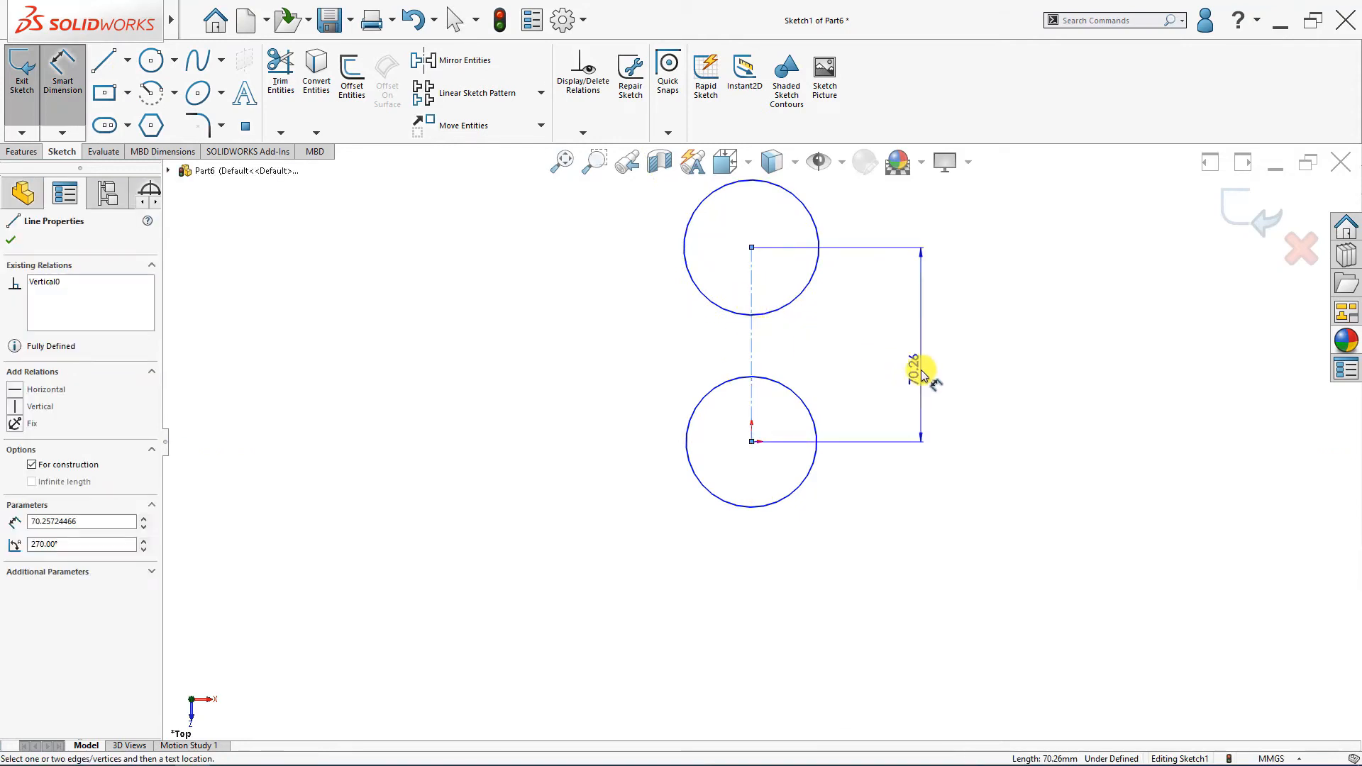
pyautogui.click(921, 369)
pyautogui.write('70')
pyautogui.press('Return')
pyautogui.press('Escape')
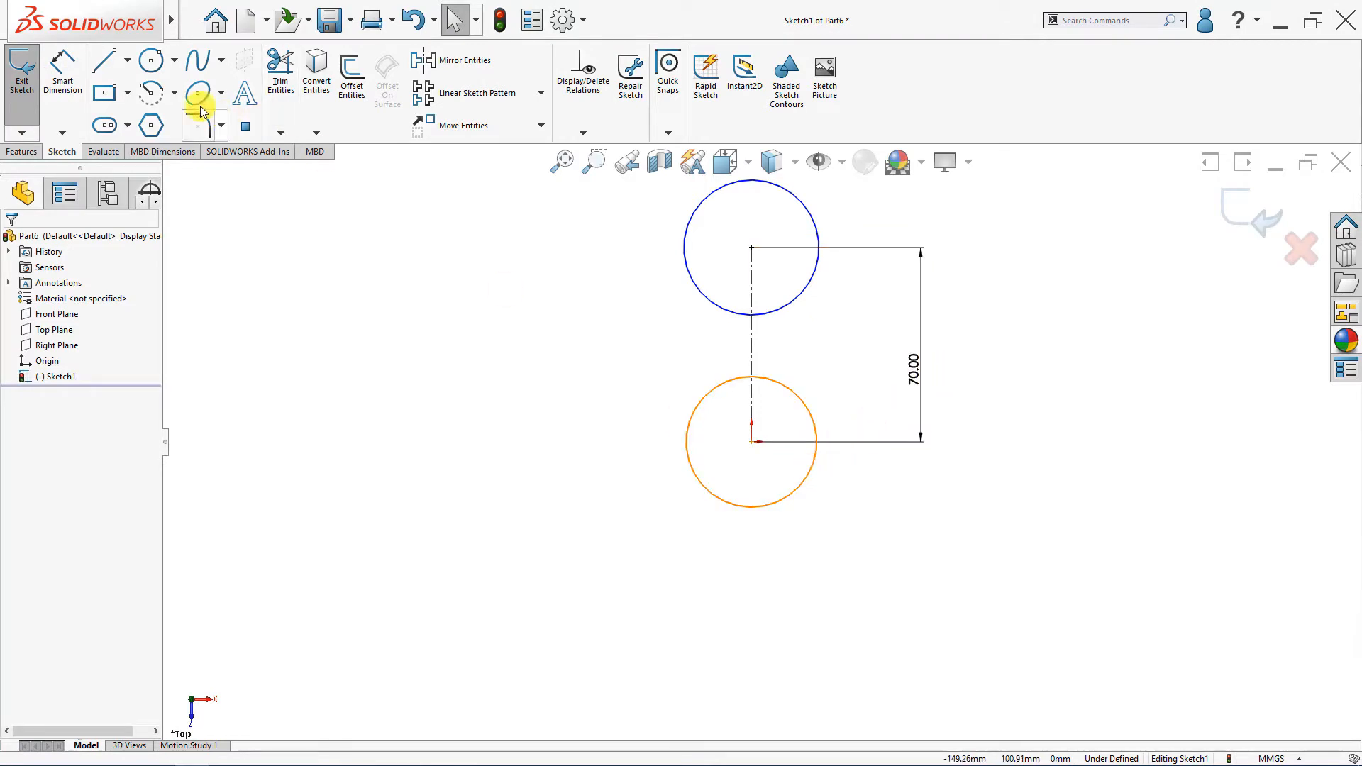
# Dimension the circle at the origin with a diameter of 30 mm
pyautogui.click(67, 68)
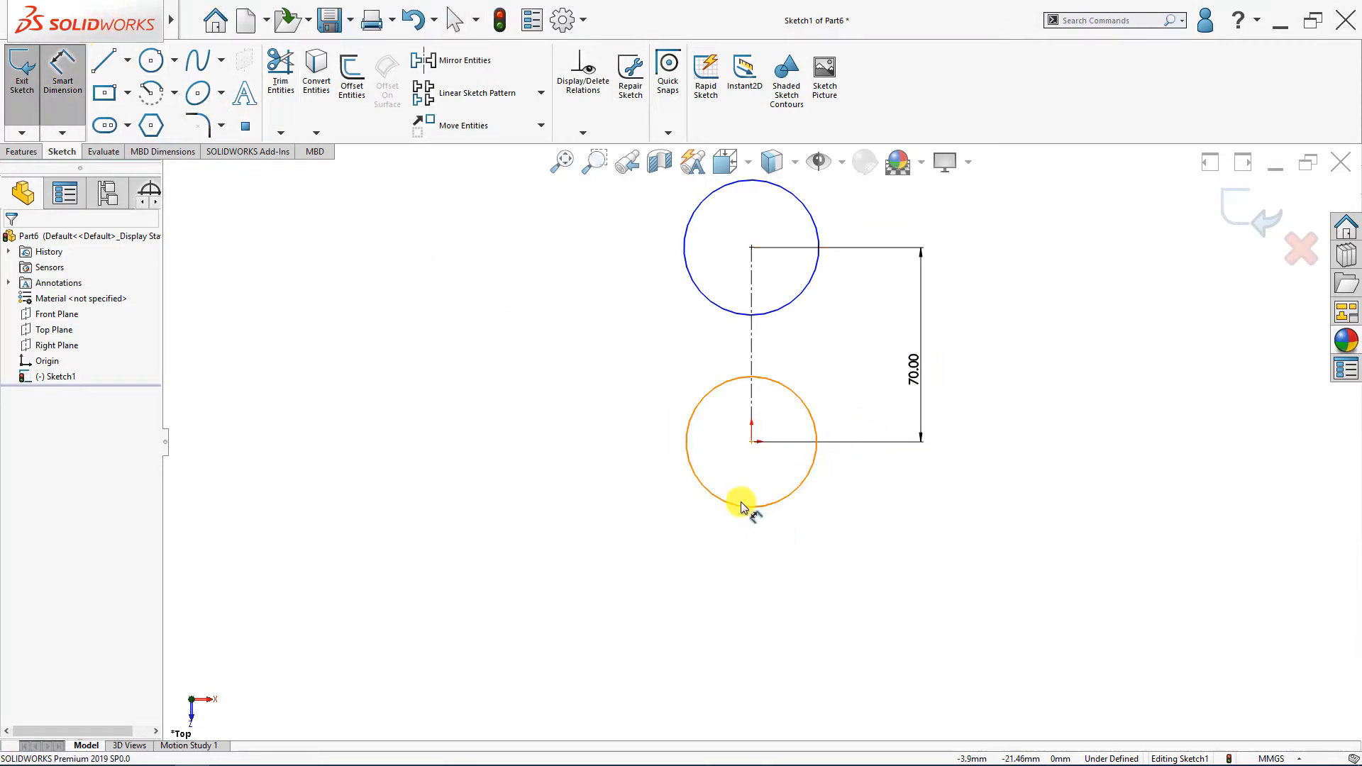
pyautogui.click(676, 551)
pyautogui.click(597, 571)
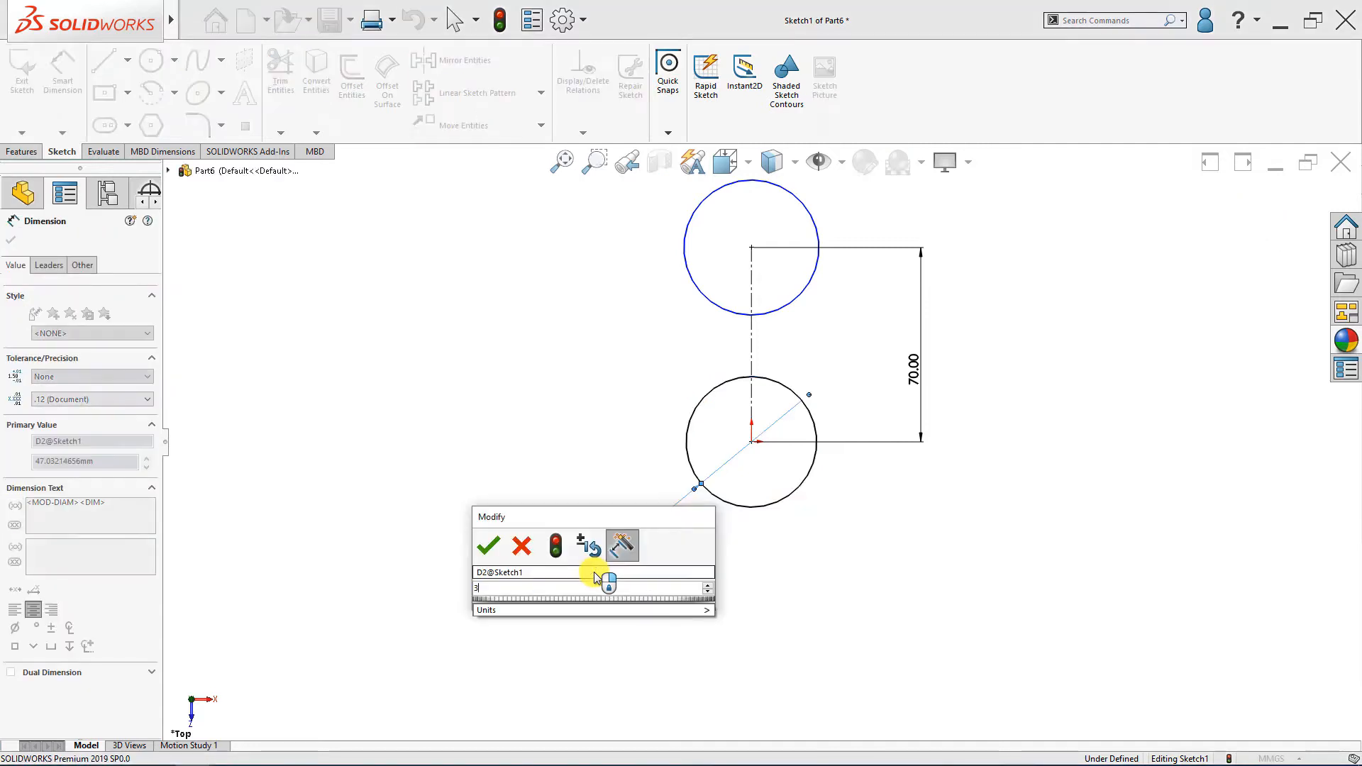
pyautogui.write('30')
pyautogui.press('Return')
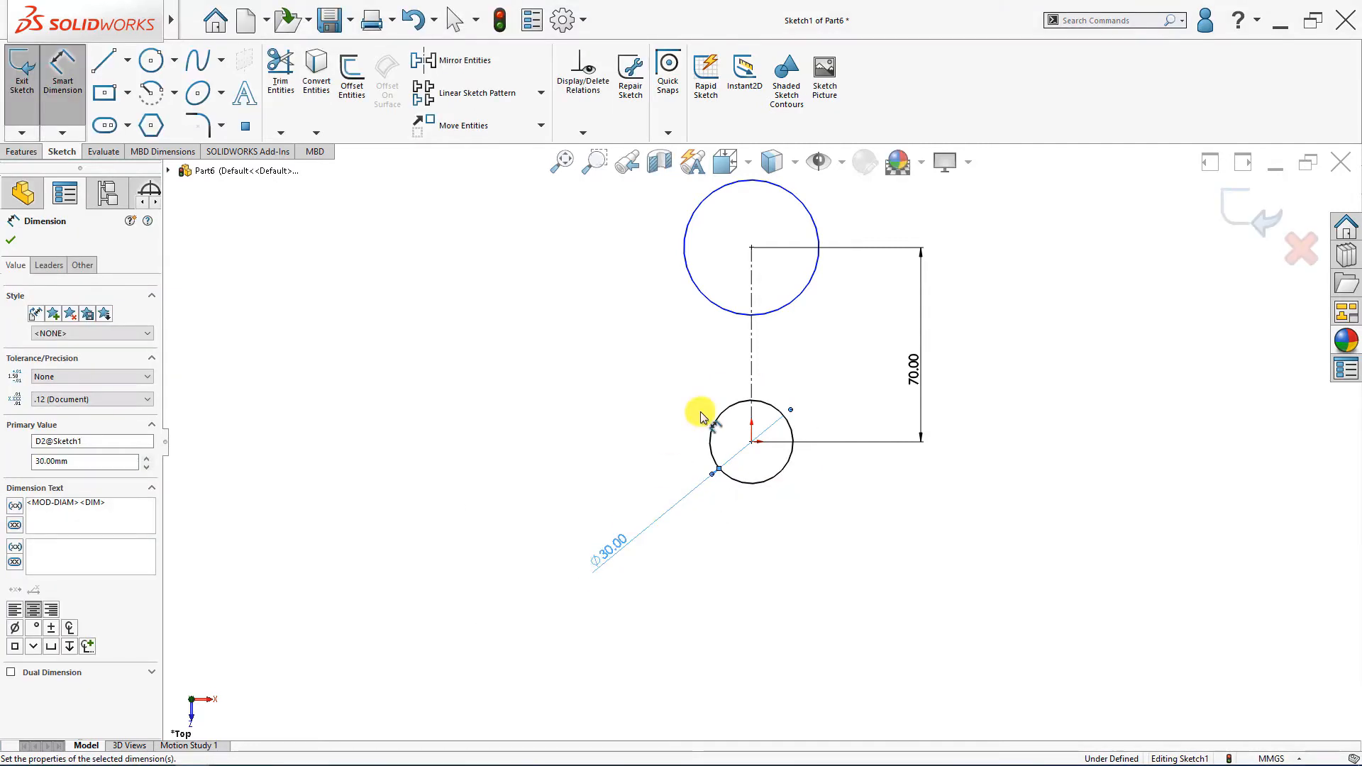
# Dimension the upper circle with a diameter of 32 mm
pyautogui.click(721, 304)
pyautogui.click(568, 343)
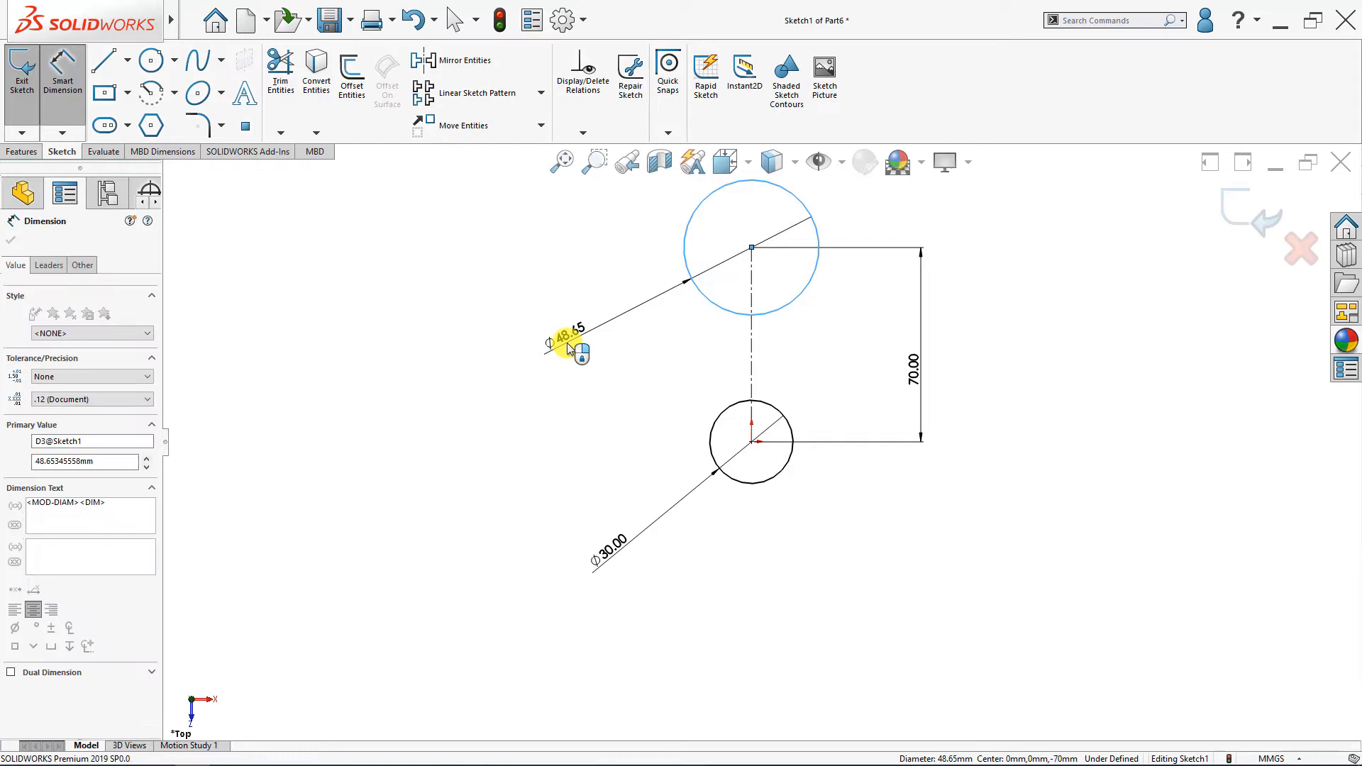
pyautogui.write('32')
pyautogui.press('Return')
pyautogui.press('Escape')
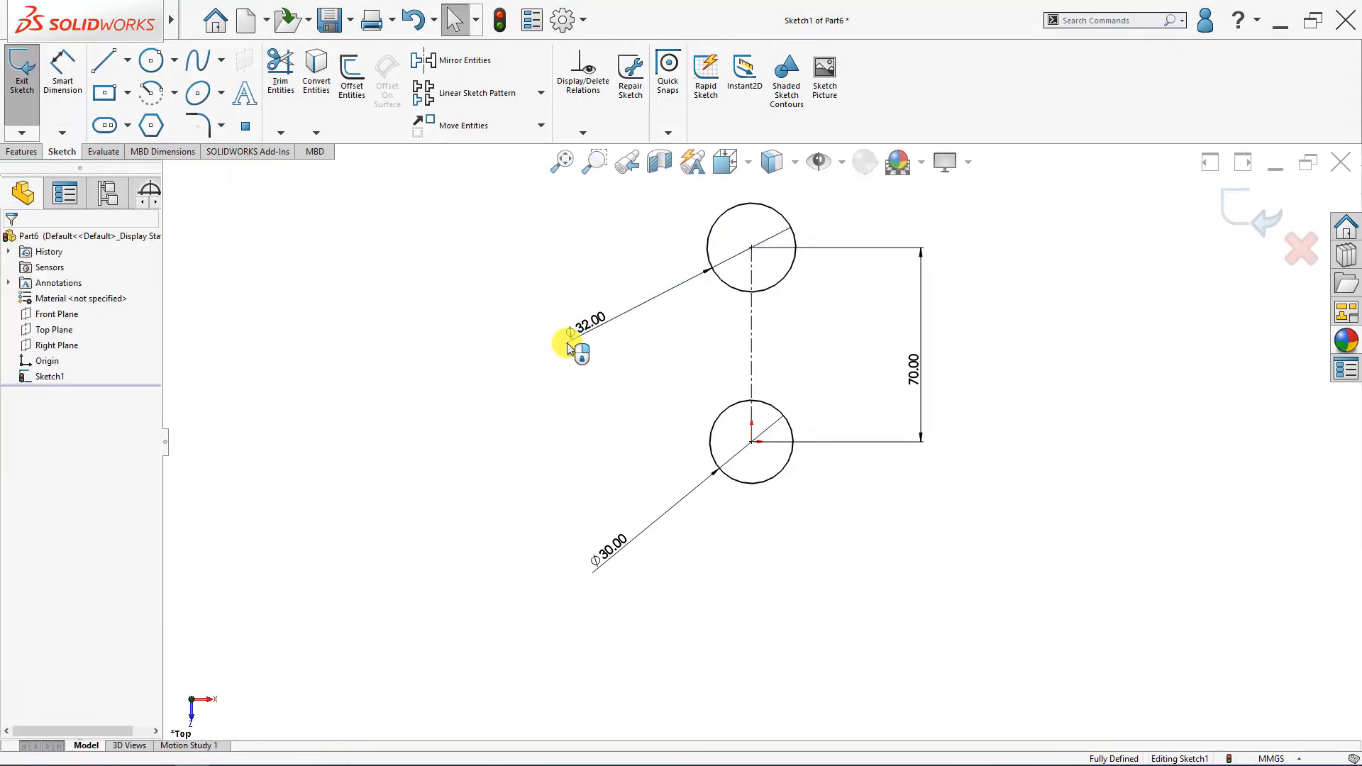
# Offset the circle at the origin outward by 5 mm
pyautogui.press('f')
pyautogui.click(722, 480)
pyautogui.click(351, 74)
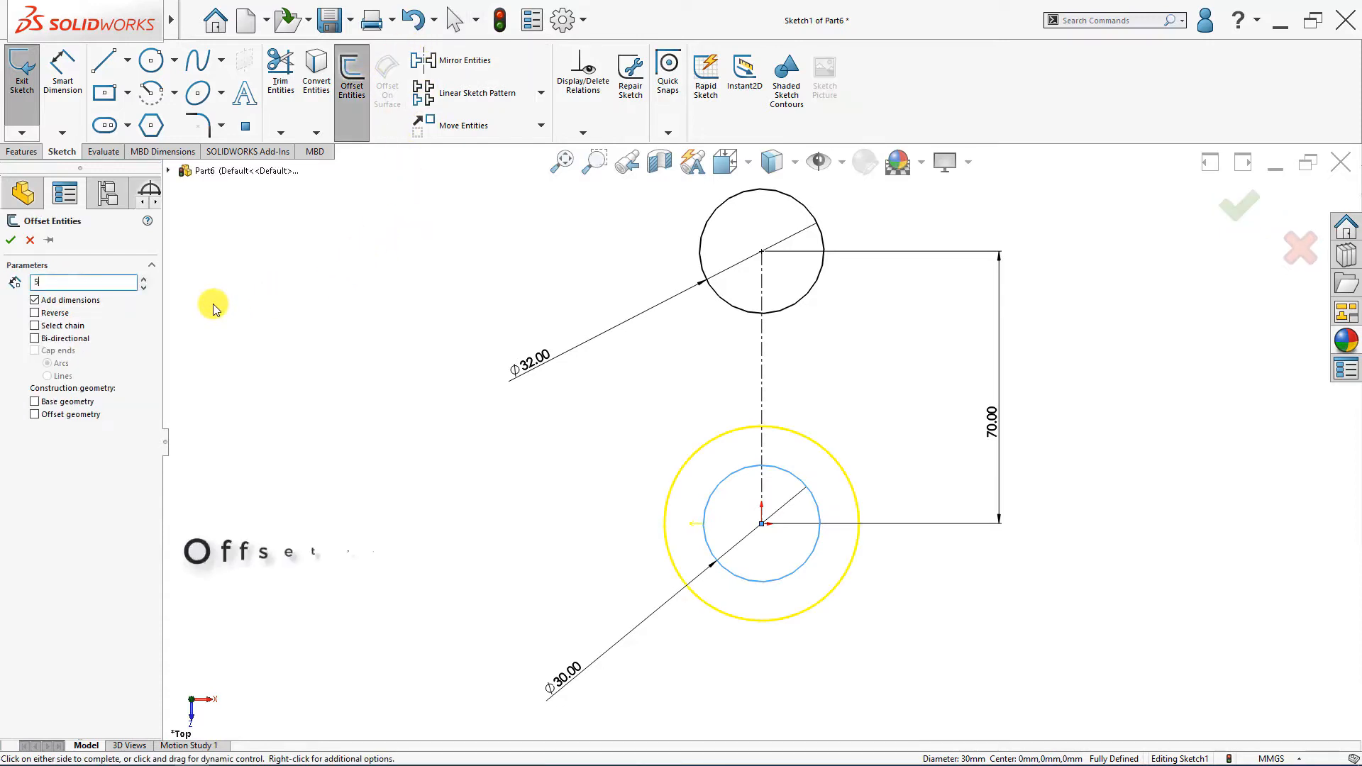
pyautogui.write('5')
pyautogui.press('Return')
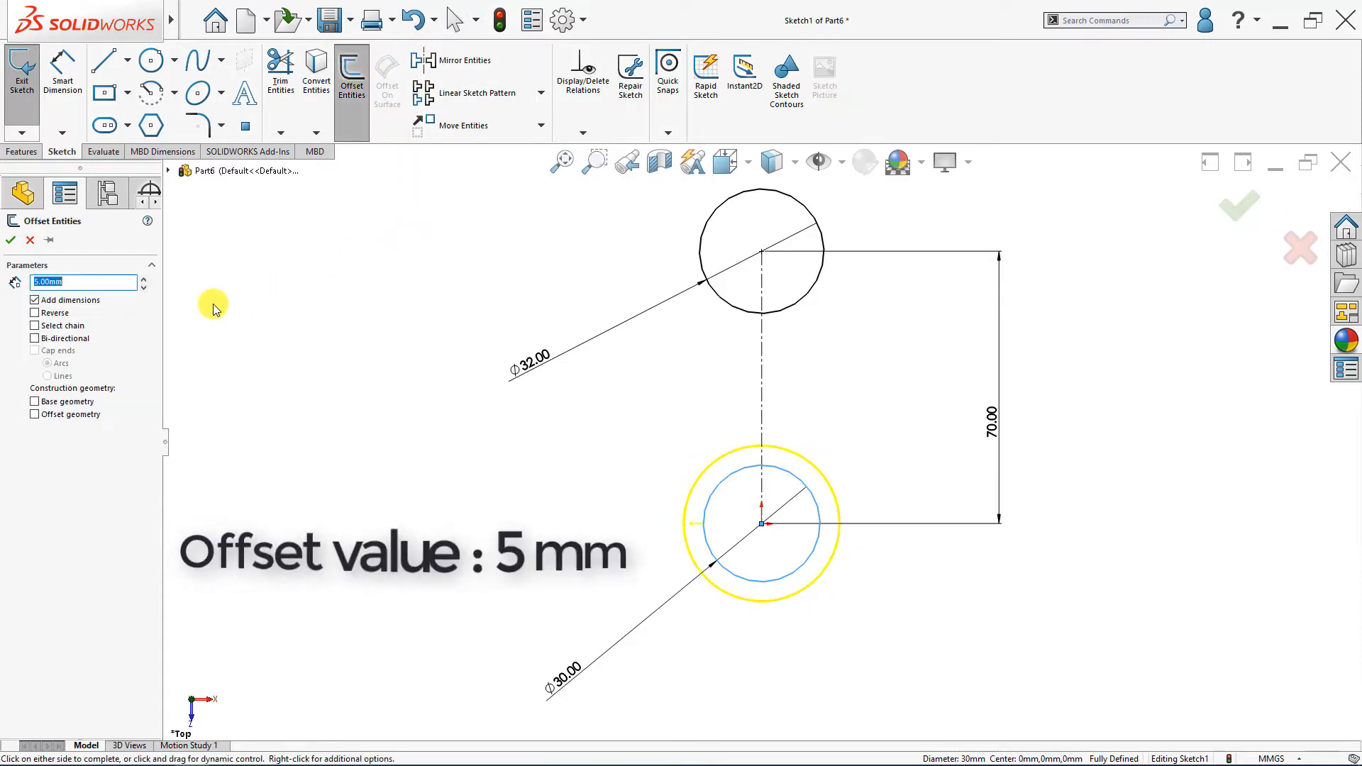
pyautogui.click(9, 242)
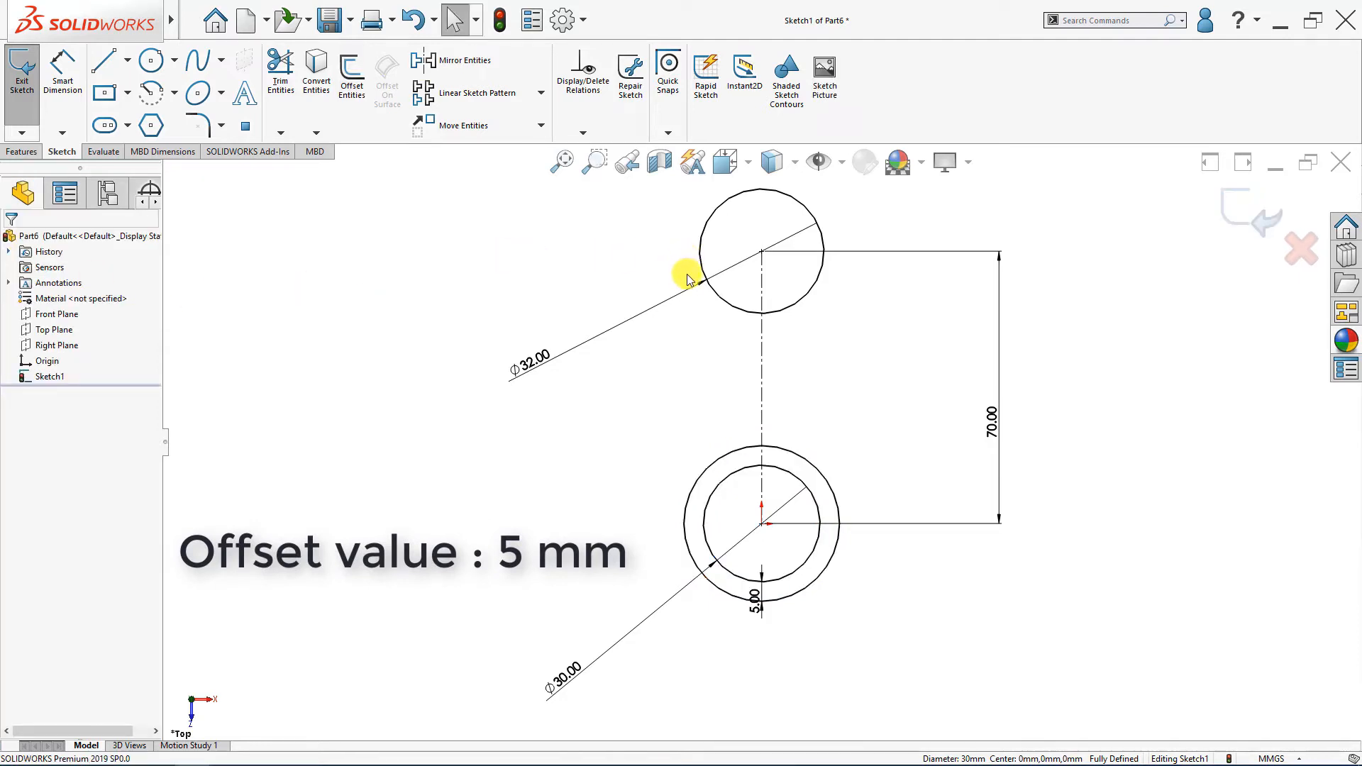
# Sketch a circle with a radius of about 21 mm to the left of the existing circles, between their heights
pyautogui.click(150, 60)
pyautogui.click(391, 403)
pyautogui.click(462, 446)
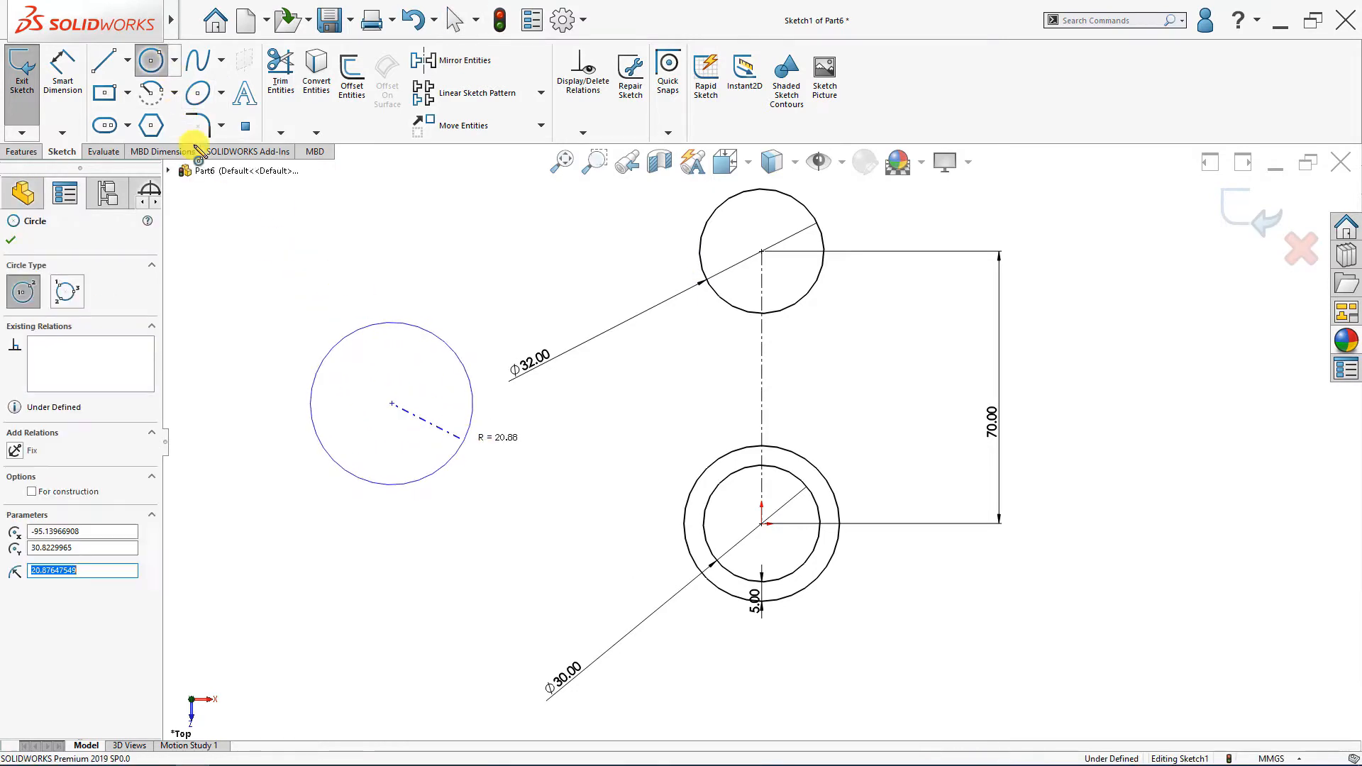
# Set the vertical distance between the left circle's center and the origin to 20 mm
pyautogui.click(69, 96)
pyautogui.click(761, 524)
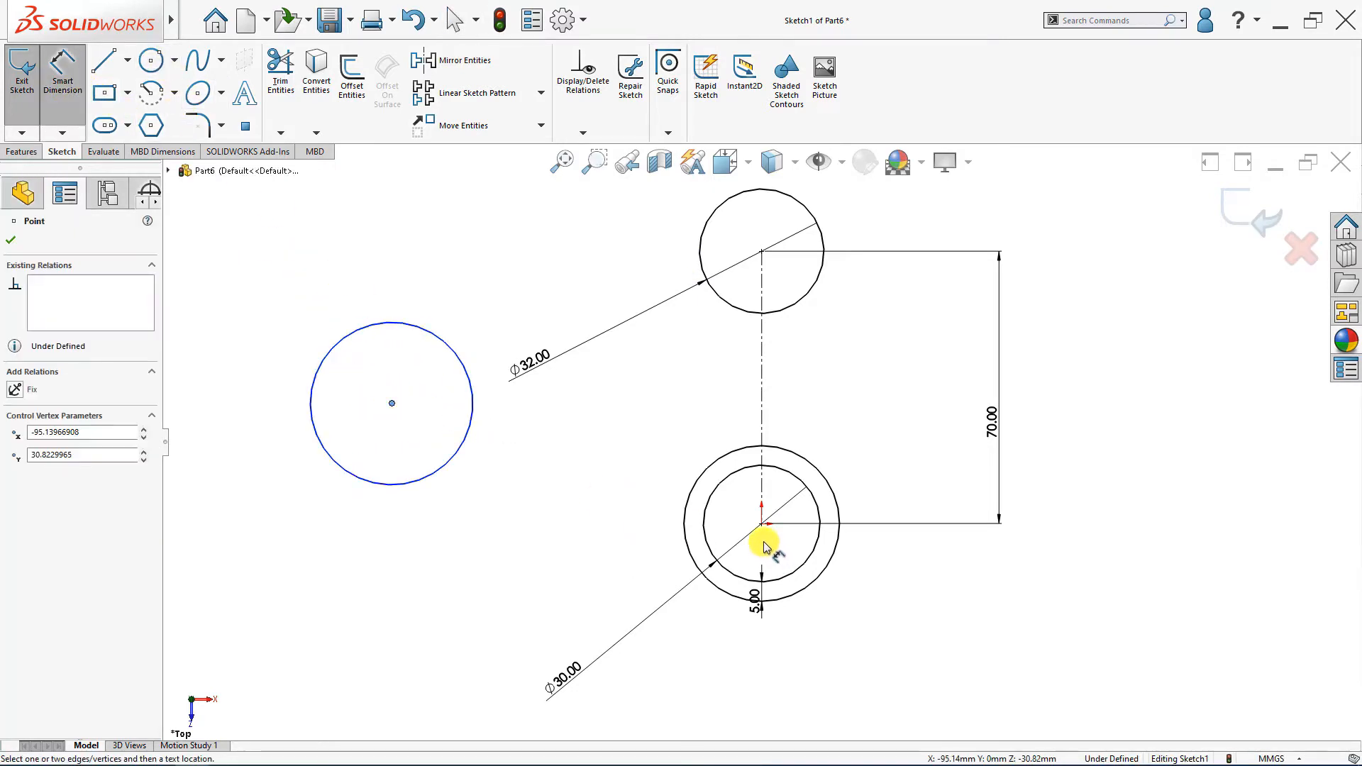
pyautogui.click(392, 403)
pyautogui.click(241, 465)
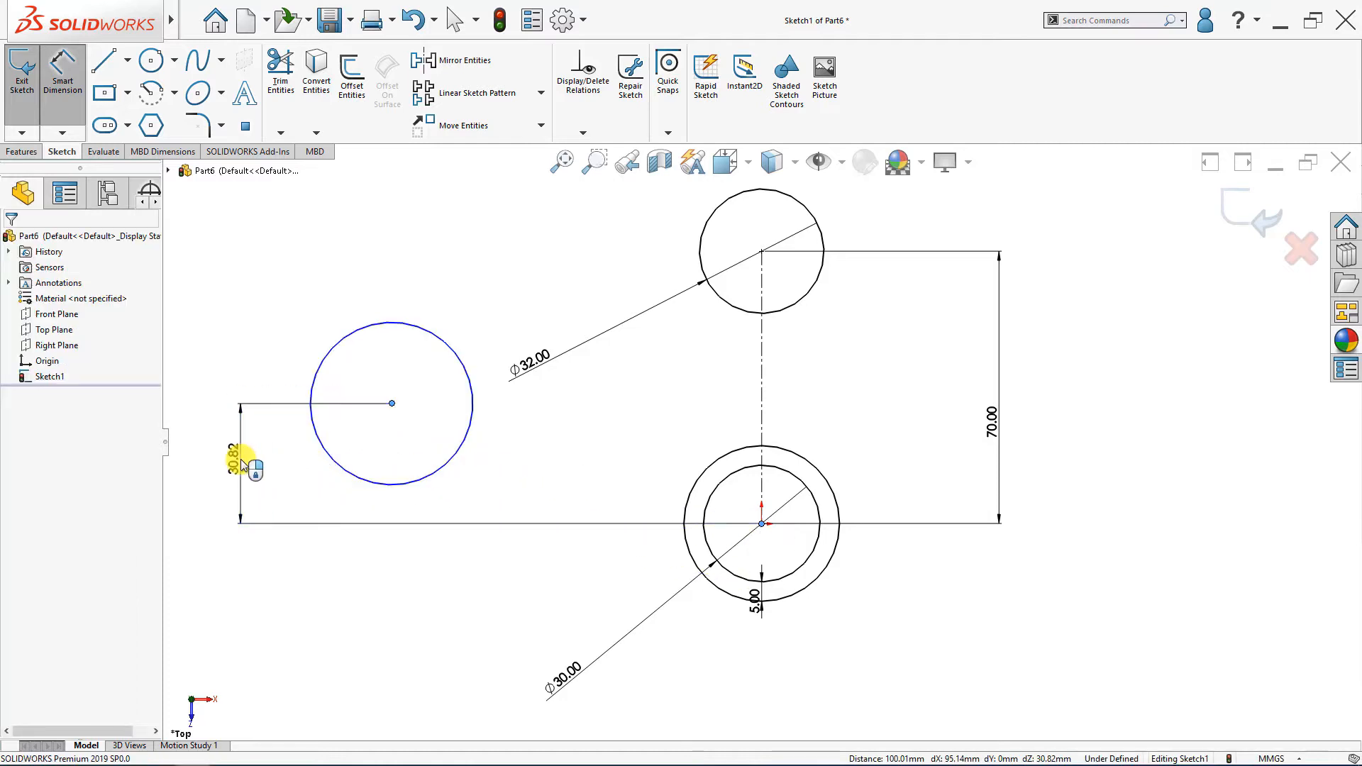
pyautogui.write('20')
pyautogui.press('Return')
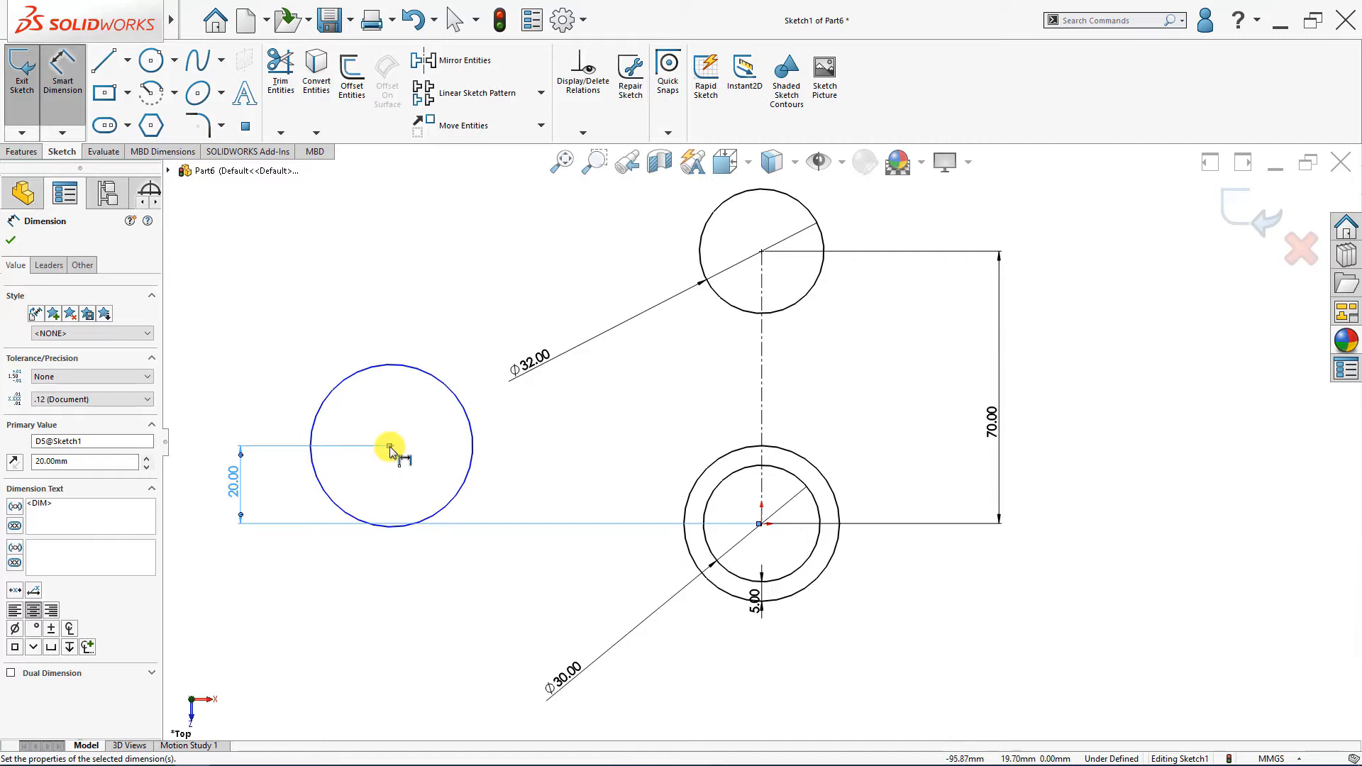
# Dimension the left circle with a diameter of 30 mm
pyautogui.click(459, 498)
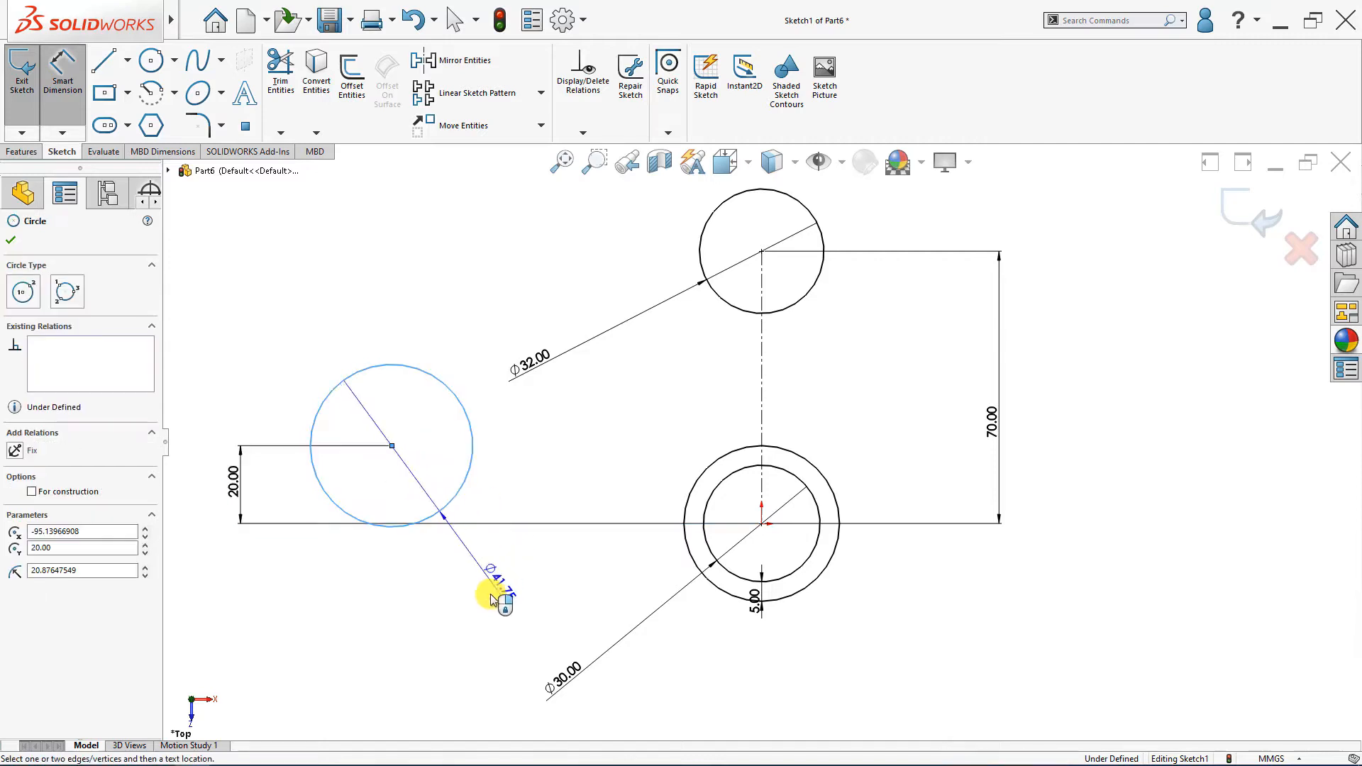
pyautogui.click(477, 624)
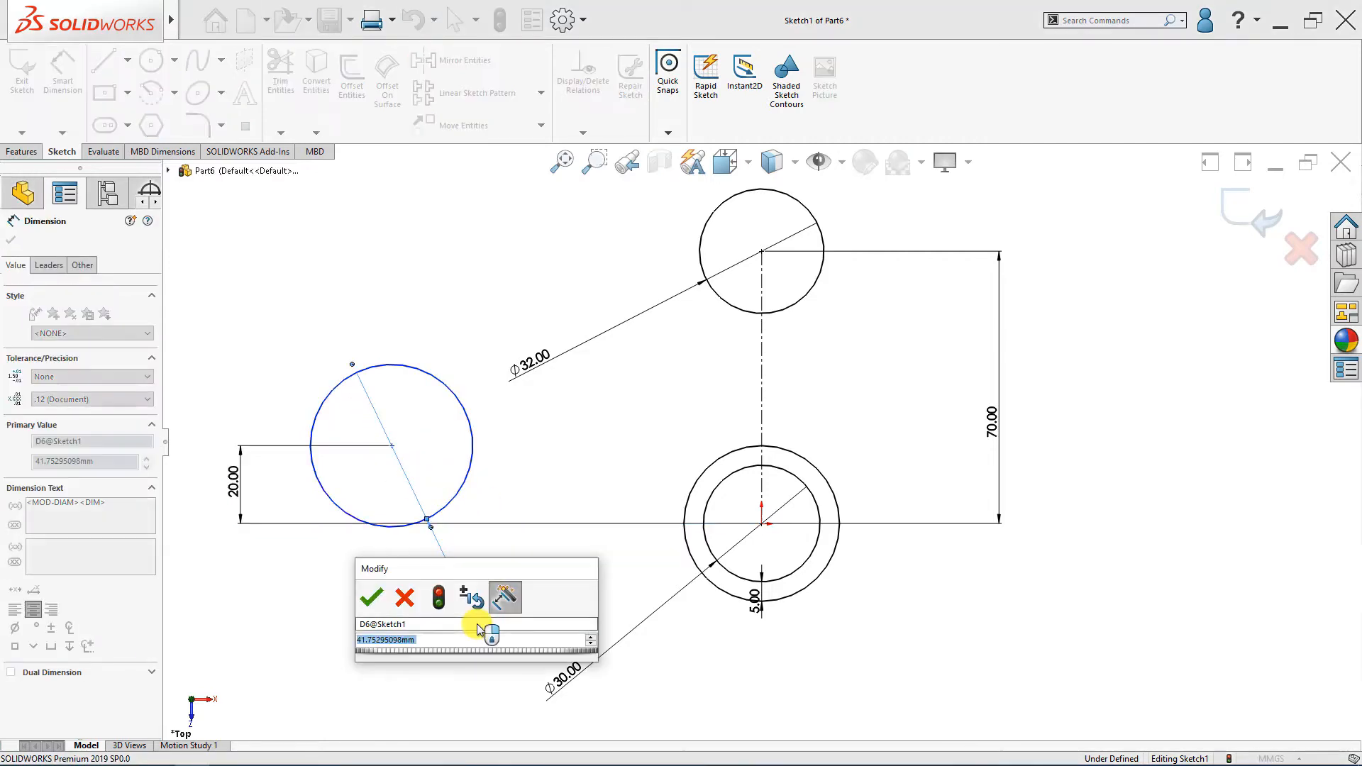
pyautogui.write('30')
pyautogui.press('Return')
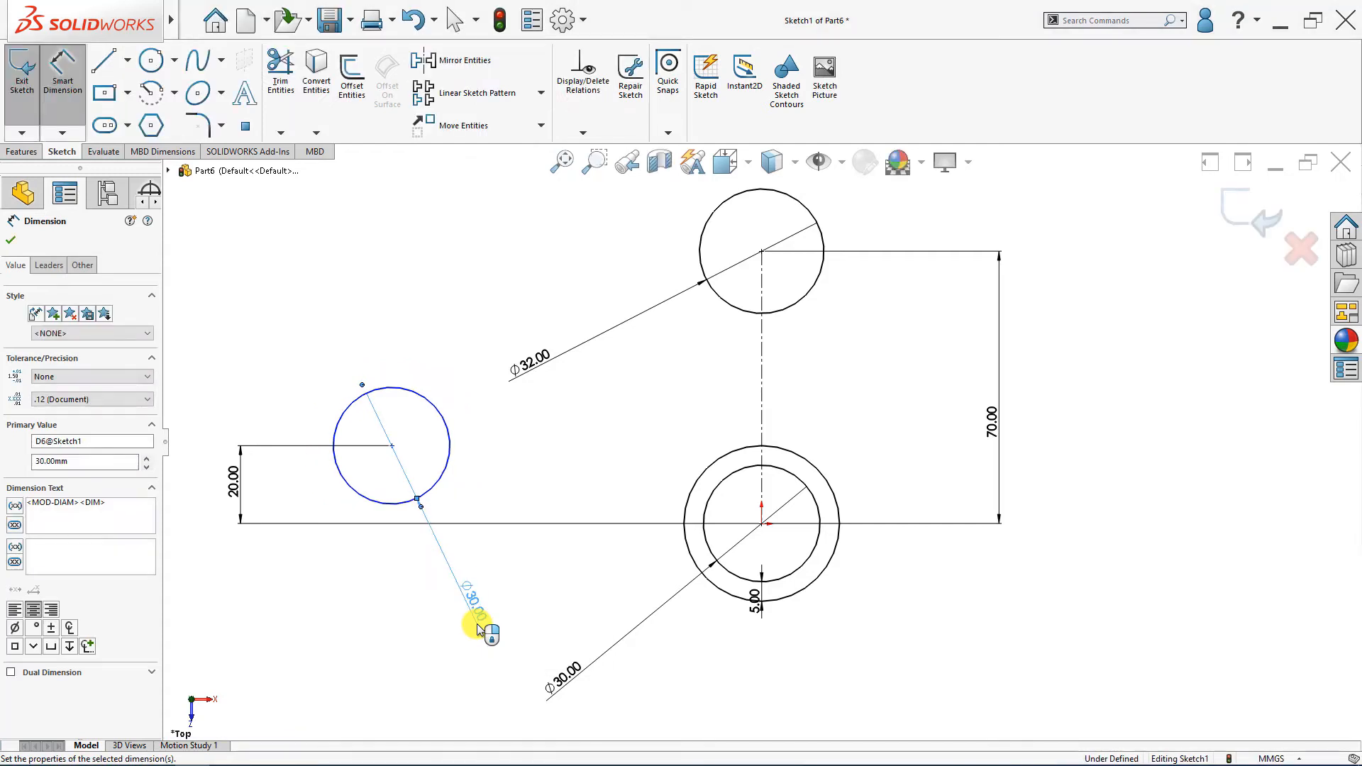
# Set the horizontal distance between the left circle's center and the origin to 60 mm
pyautogui.click(391, 445)
pyautogui.click(761, 526)
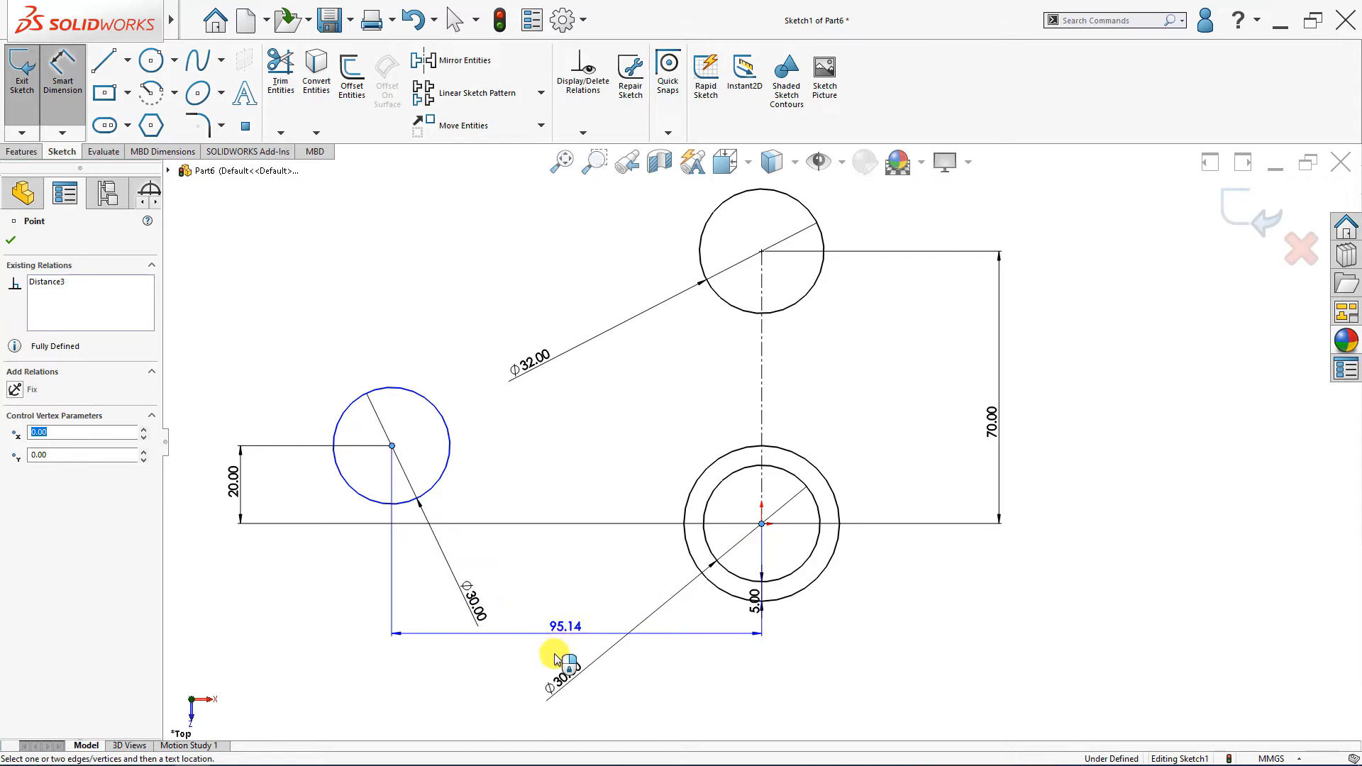
pyautogui.click(599, 724)
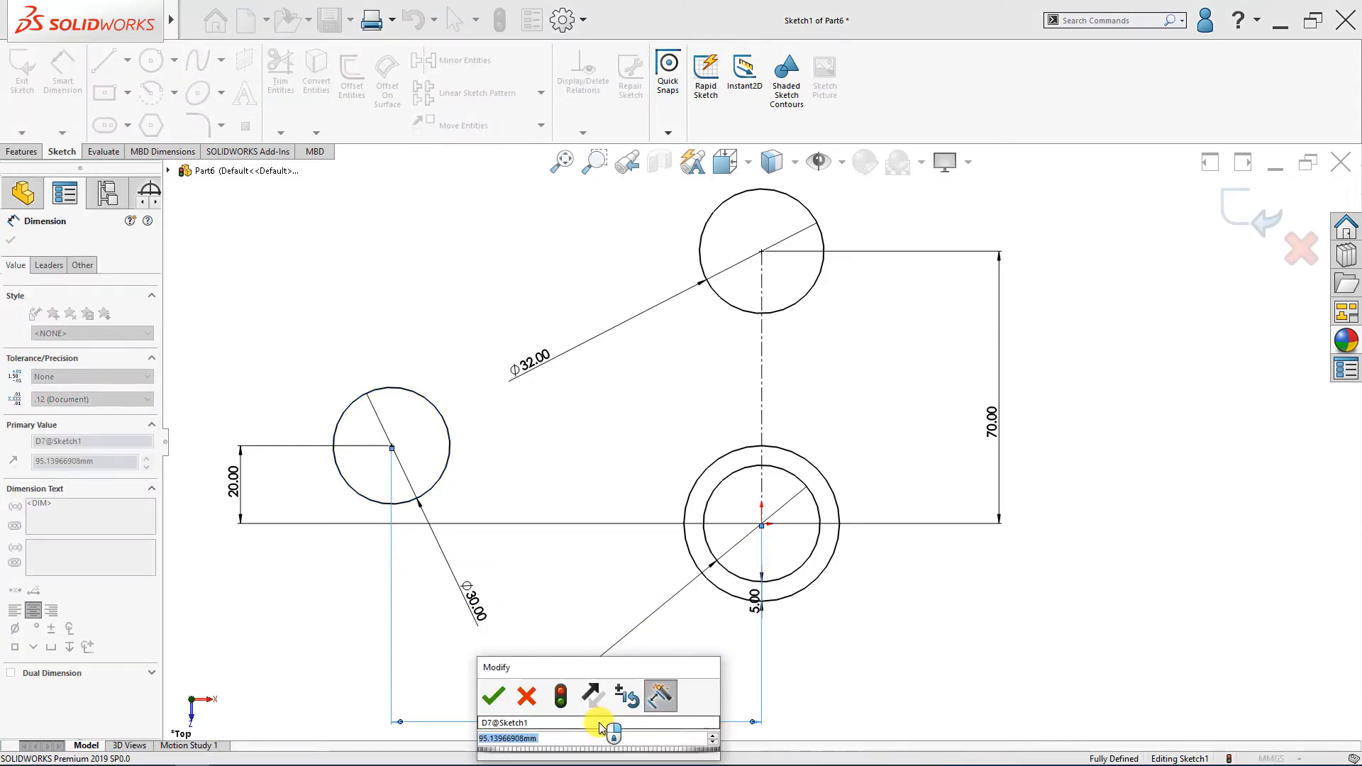
pyautogui.write('60')
pyautogui.press('Return')
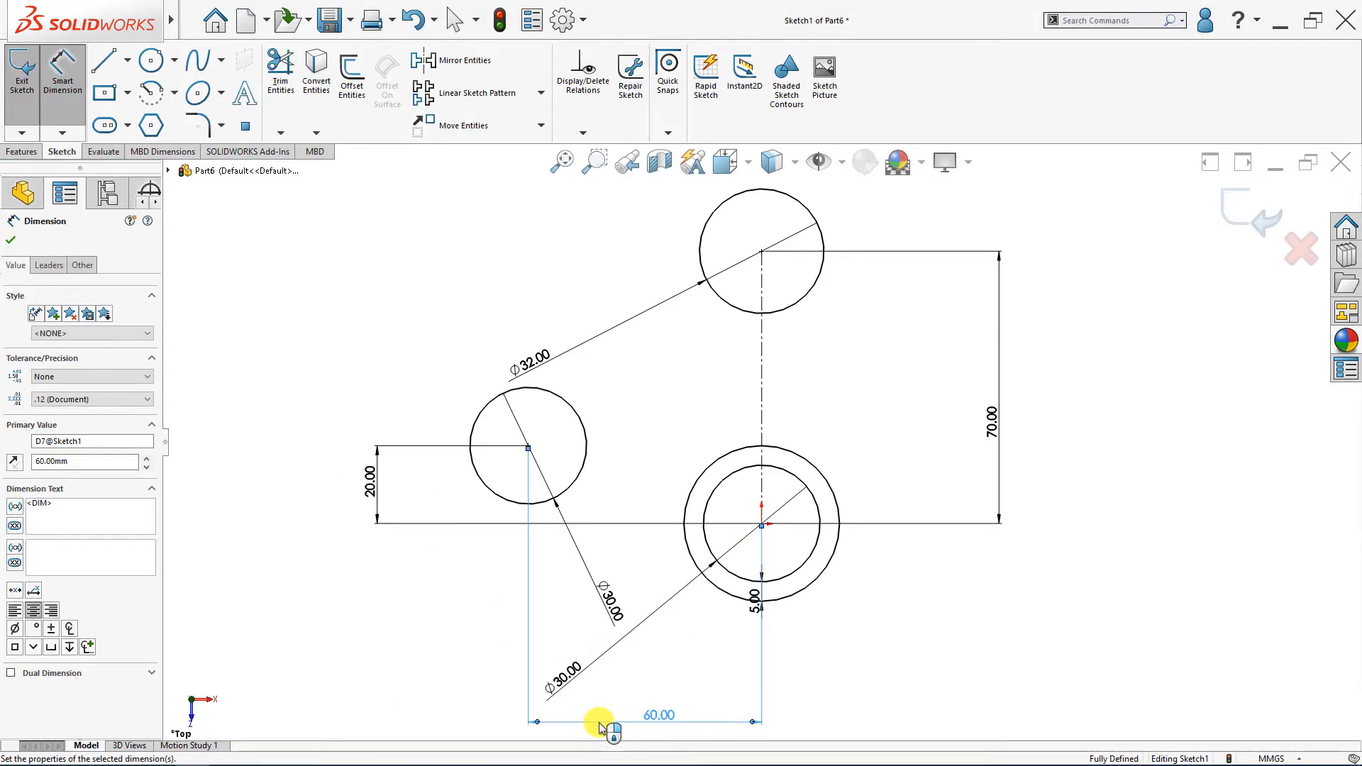
pyautogui.press('Escape')
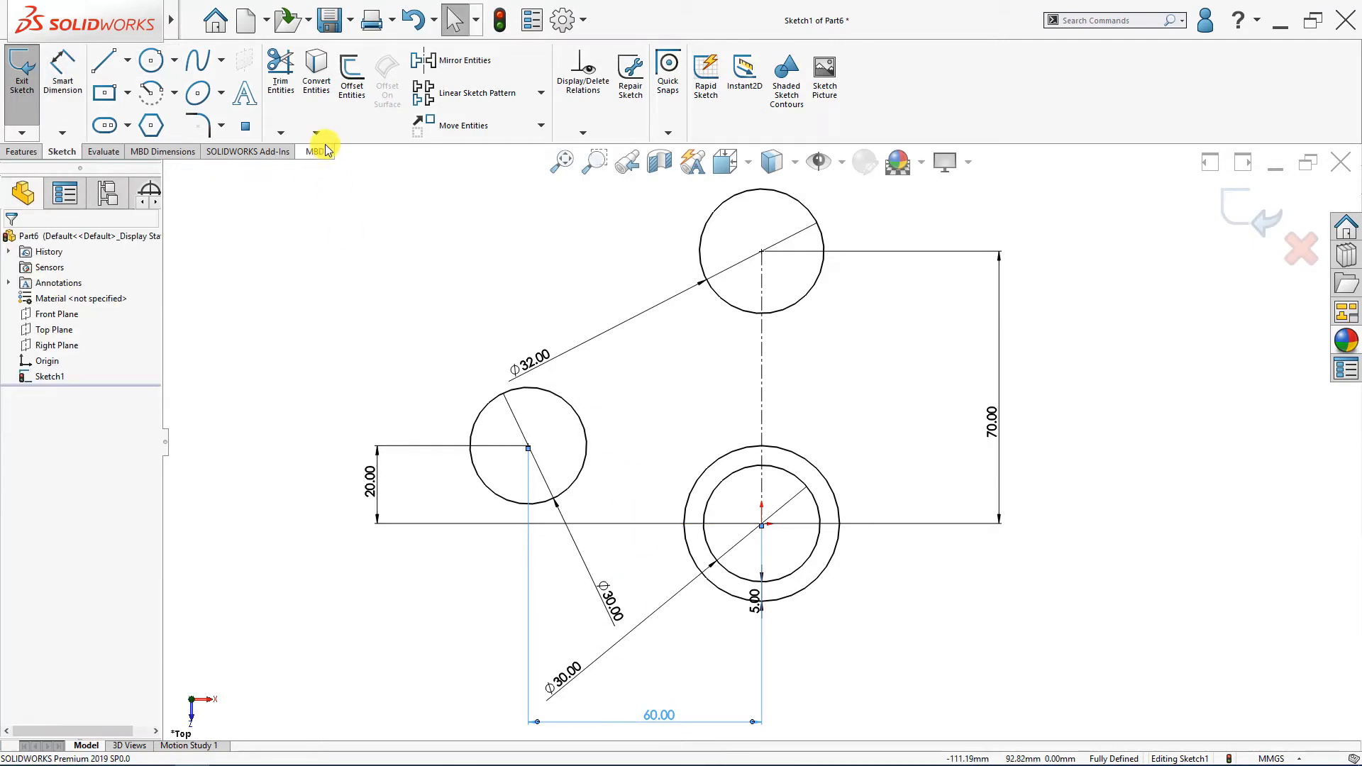
# Offset the left circle outward by 6 mm and move the upper circle's diameter dimension clear of the offset circle
pyautogui.click(352, 78)
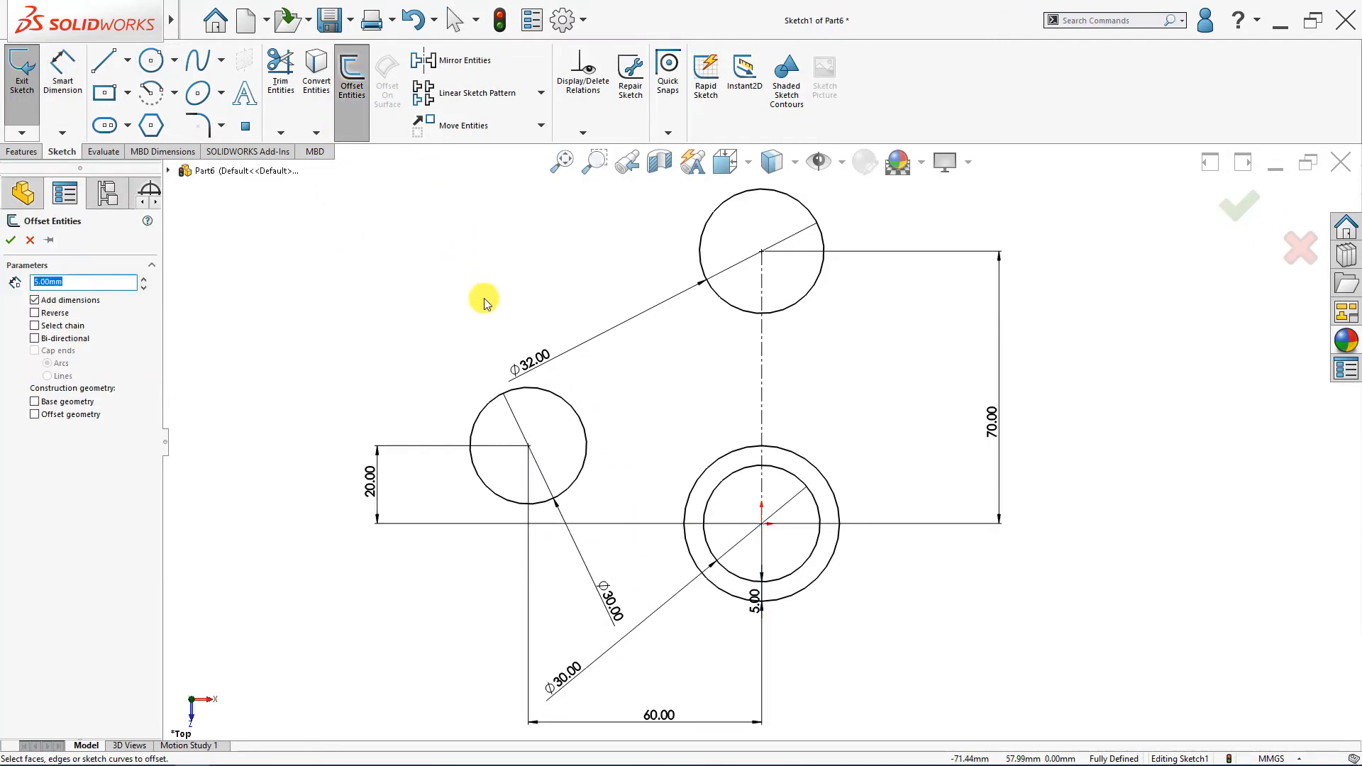
pyautogui.click(530, 388)
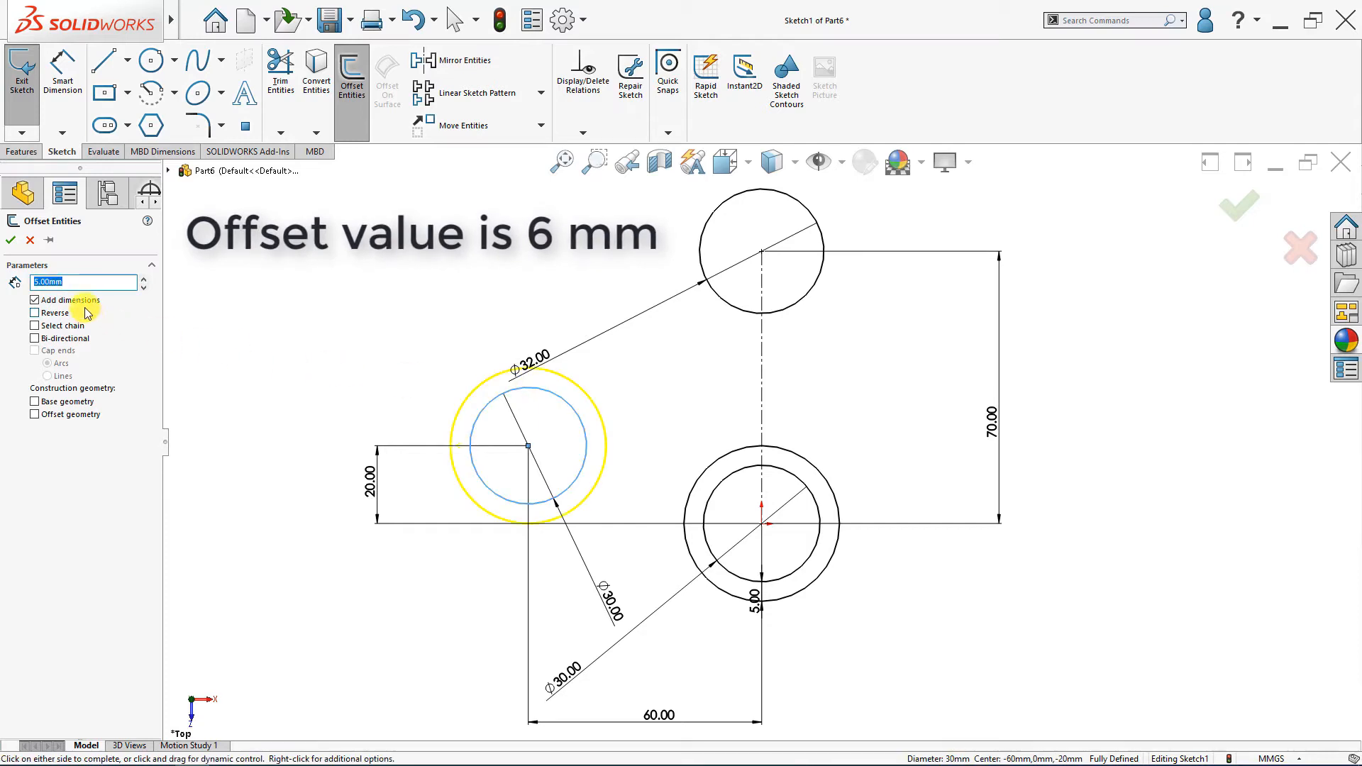
pyautogui.press('Return')
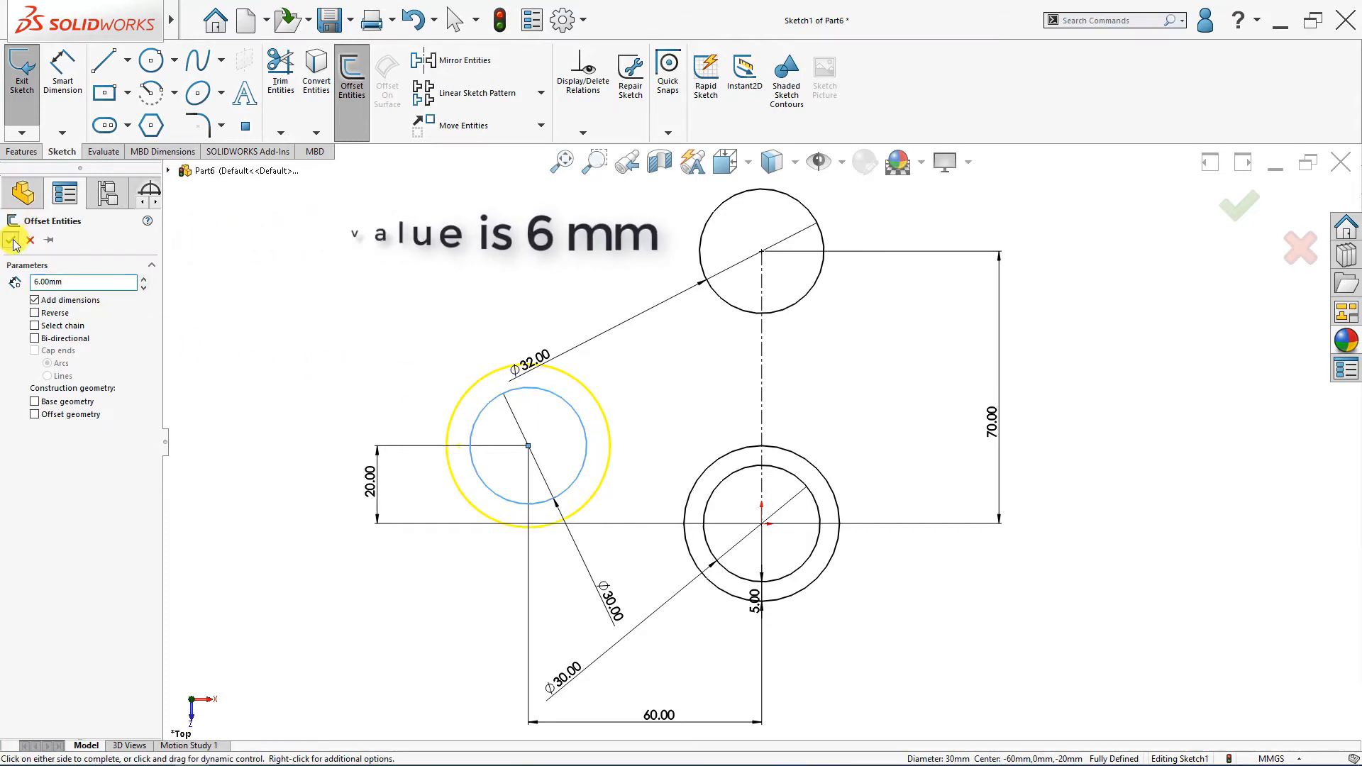
pyautogui.click(9, 240)
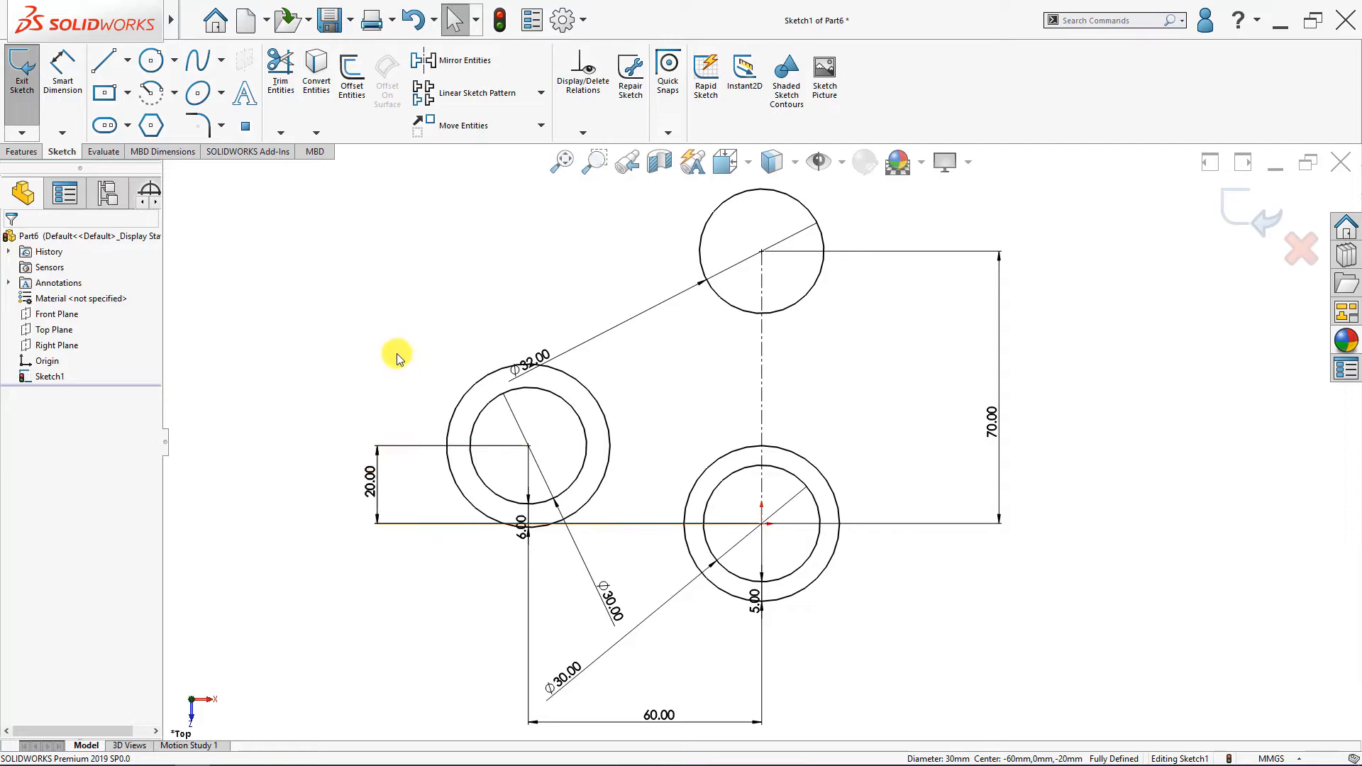
pyautogui.click(607, 216)
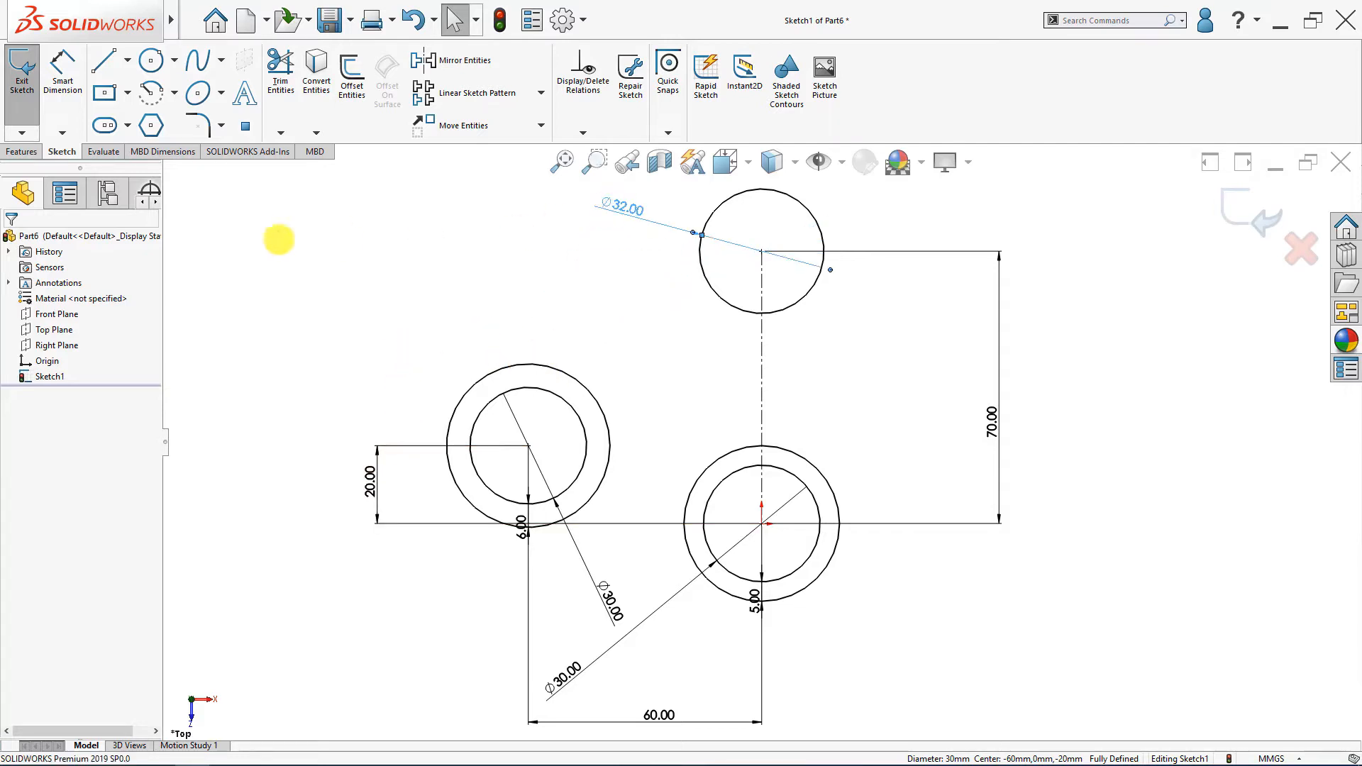
# Sketch a circle about 27 mm in diameter in the space between the three existing circle positions
pyautogui.click(146, 65)
pyautogui.click(665, 386)
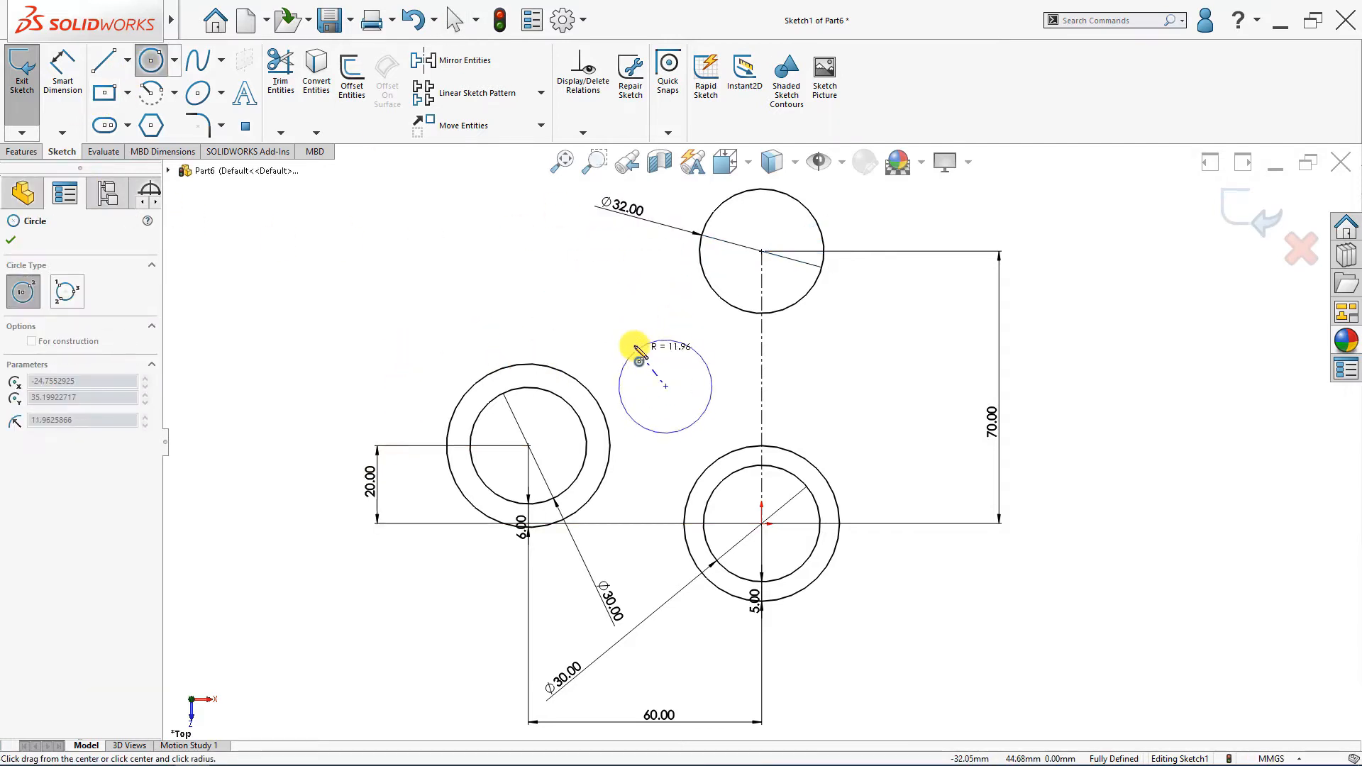
pyautogui.click(624, 354)
# Set the middle circle's diameter to 40 mm and place its dimension above the circle
pyautogui.click(62, 71)
pyautogui.click(646, 438)
pyautogui.click(632, 482)
pyautogui.write('40')
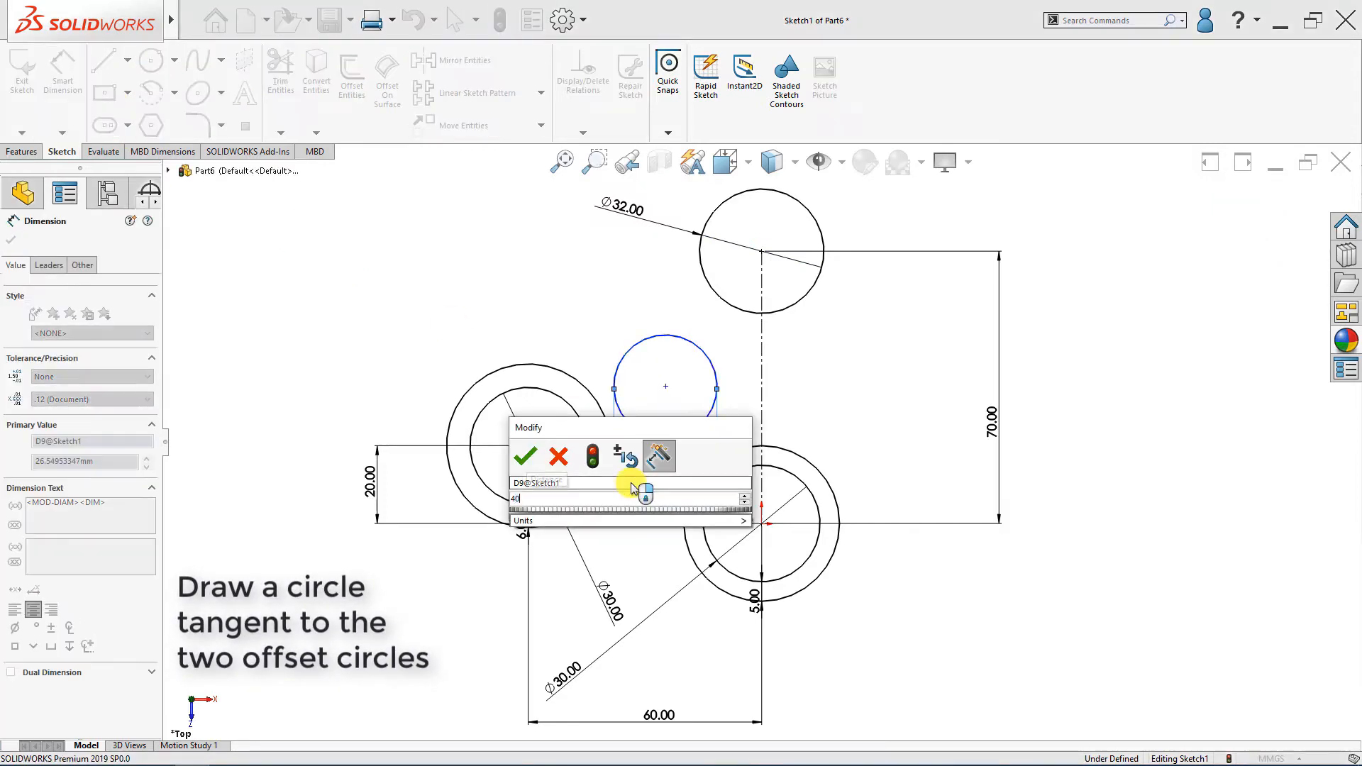
pyautogui.press('Return')
pyautogui.press('Escape')
pyautogui.moveTo(643, 468); pyautogui.dragTo(608, 249)
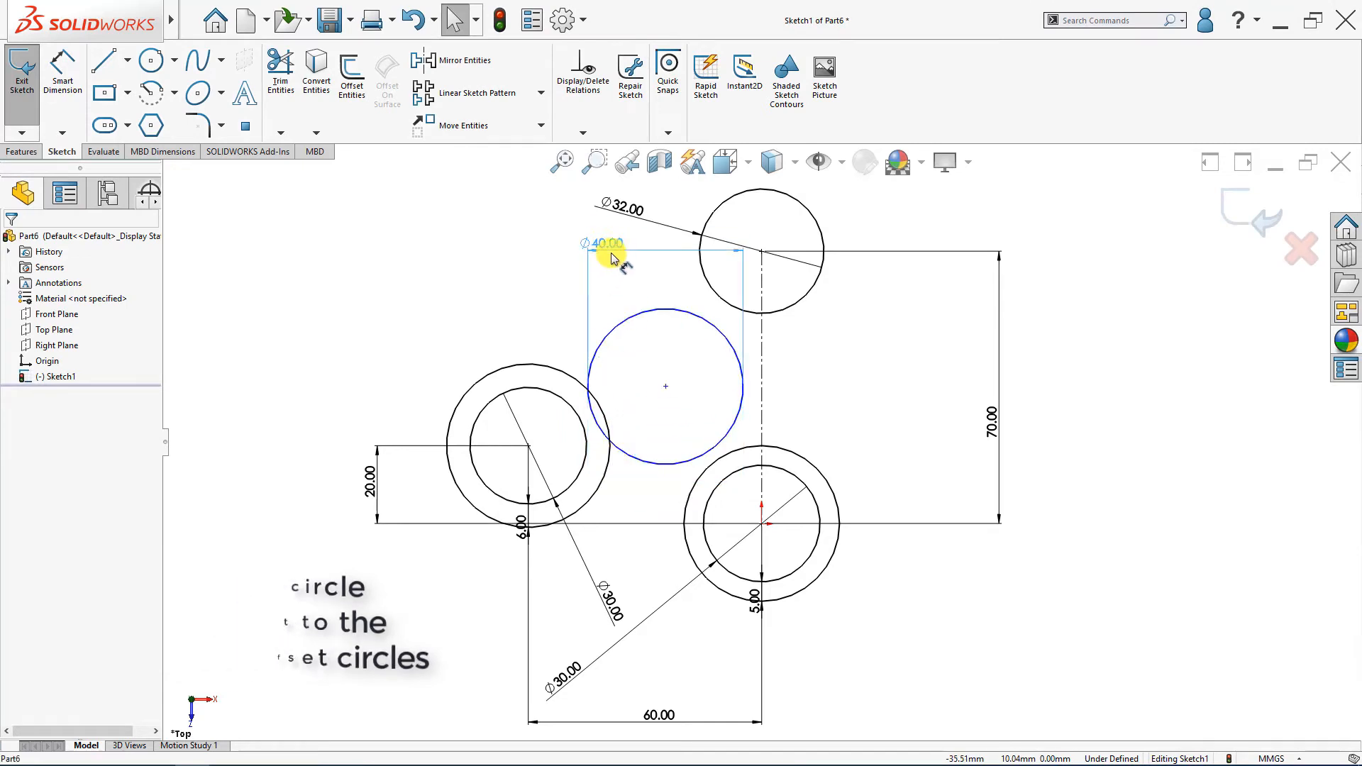
pyautogui.click(549, 327)
# Make the 40 mm circle tangent to the outer offset circle on the left
pyautogui.click(626, 449)
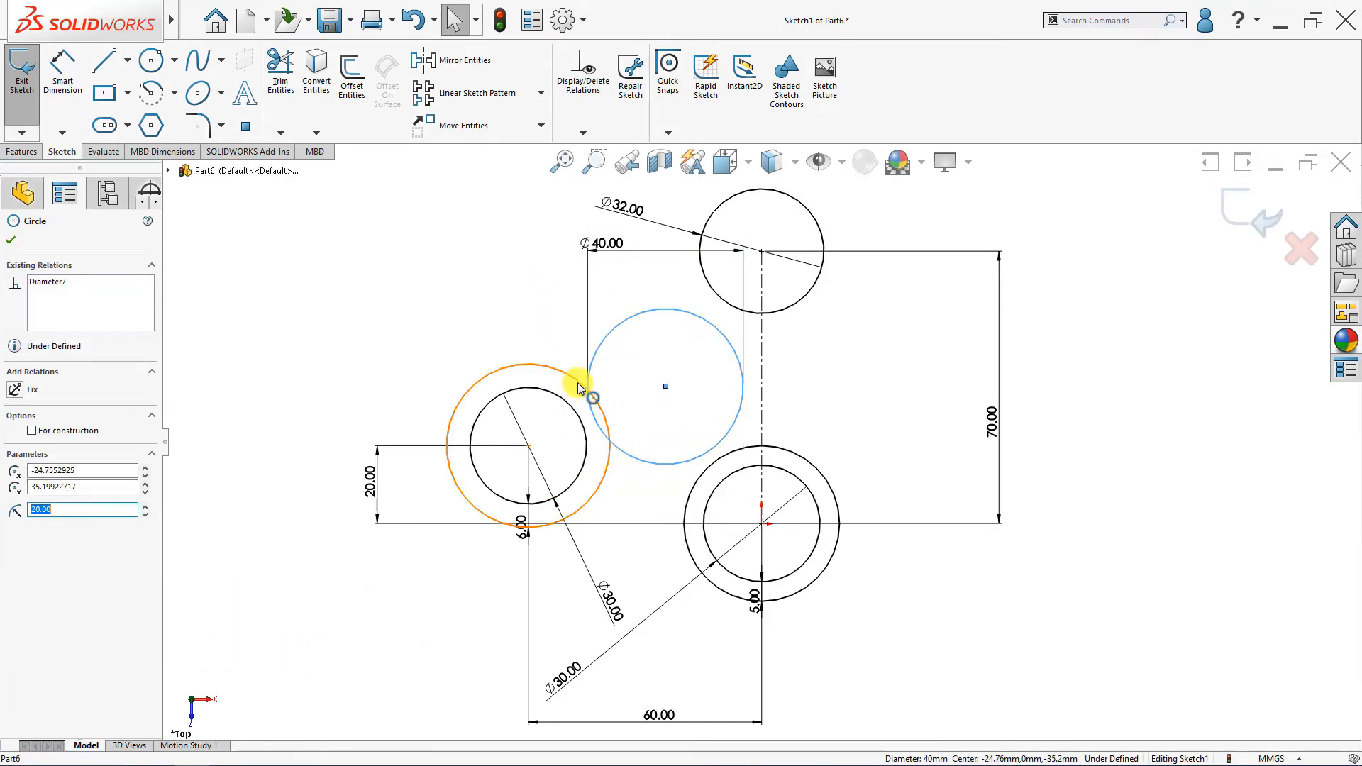
pyautogui.keyDown('ctrl'); pyautogui.click(578, 388); pyautogui.keyUp('ctrl')
pyautogui.click(29, 487)
pyautogui.click(663, 447)
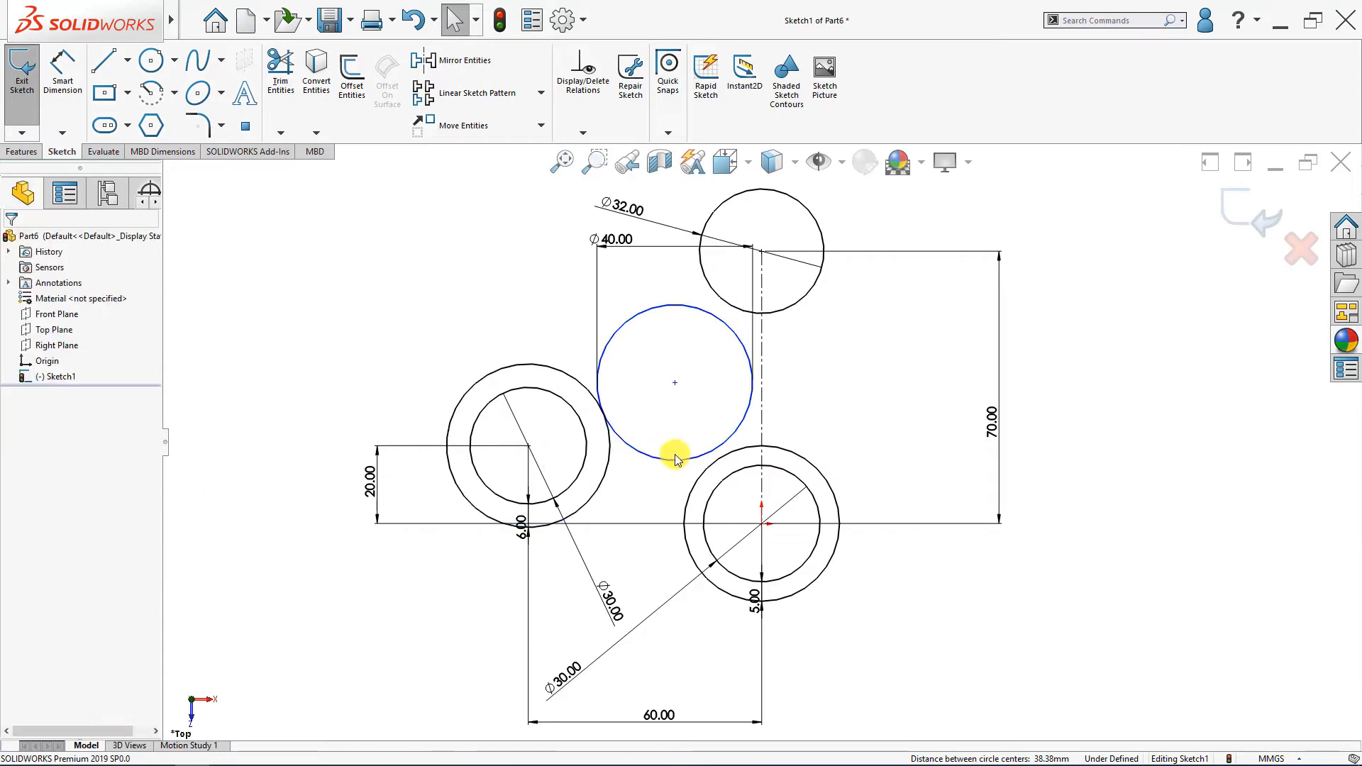
# Make the 40 mm circle tangent to the outer offset circle around the origin
pyautogui.click(693, 462)
pyautogui.keyDown('ctrl'); pyautogui.click(703, 477); pyautogui.keyUp('ctrl')
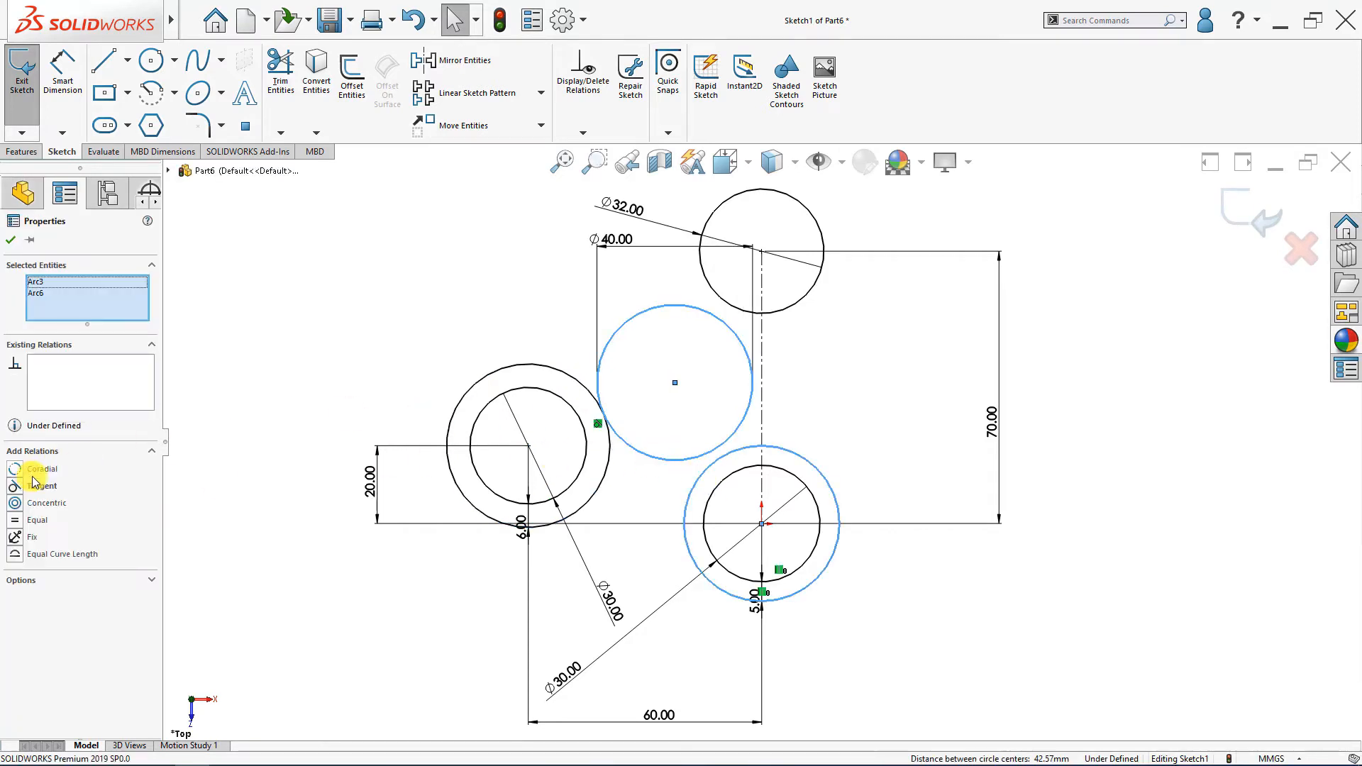
pyautogui.click(42, 497)
pyautogui.click(623, 370)
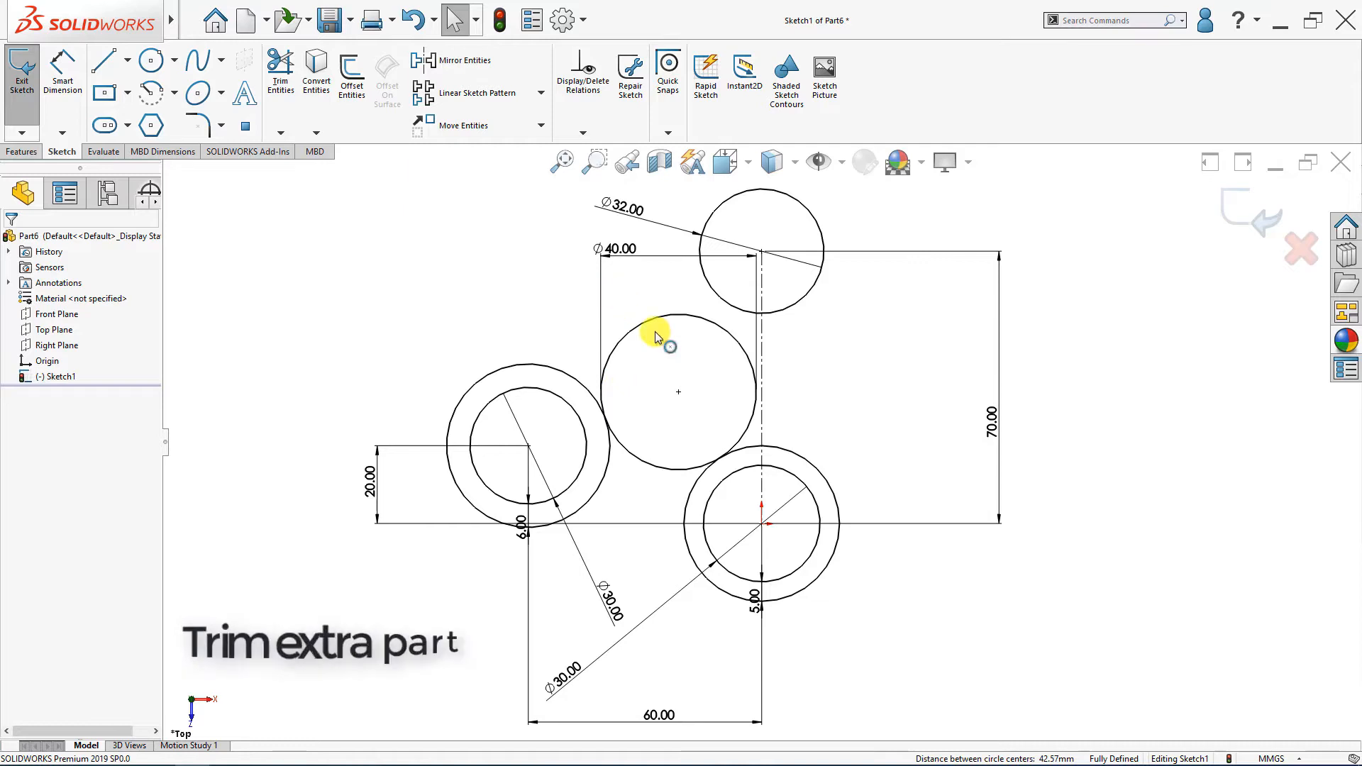
# Trim away the upper portion of the middle 40 mm circle, leaving only the arc between the two offset circles
pyautogui.click(280, 71)
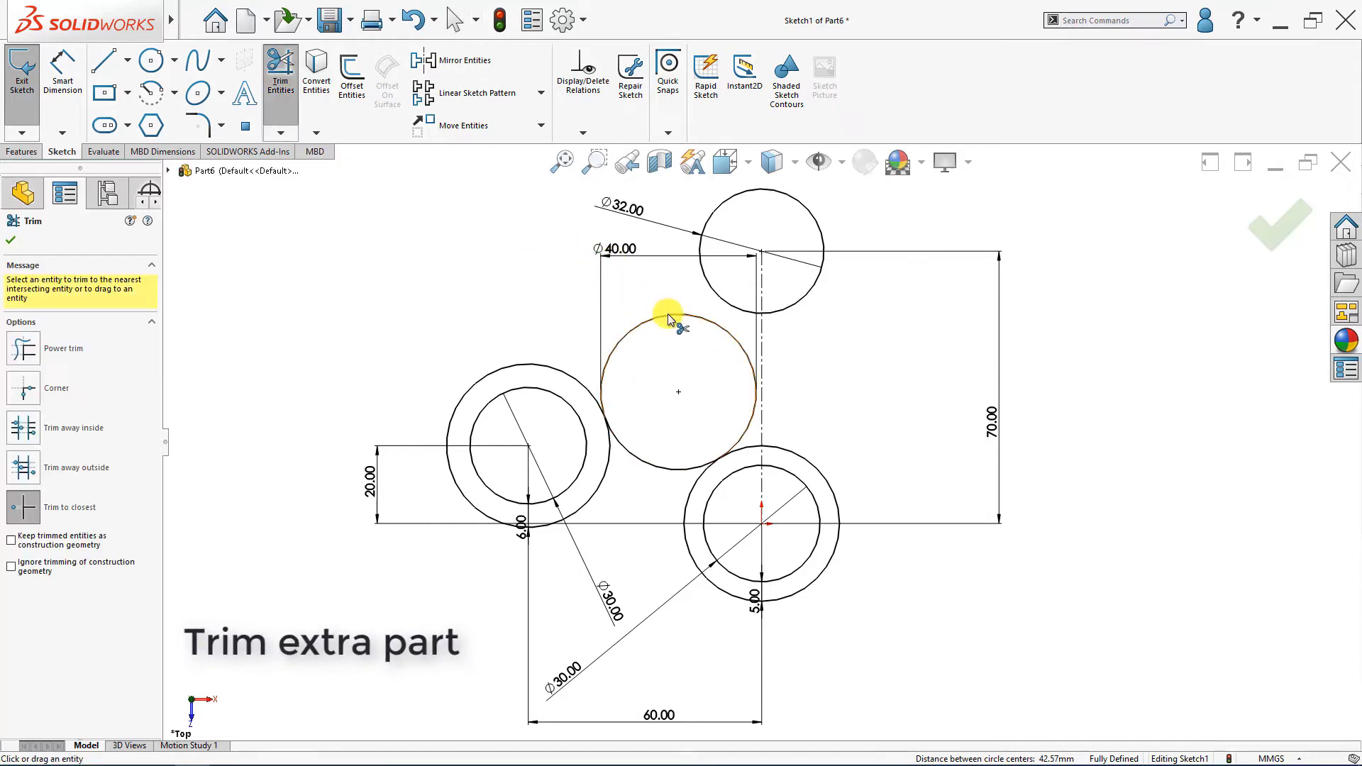
pyautogui.press('Escape')
# Draw a tangent line along the underside joining the left outer offset circle to the outer offset circle around the origin
pyautogui.click(104, 60)
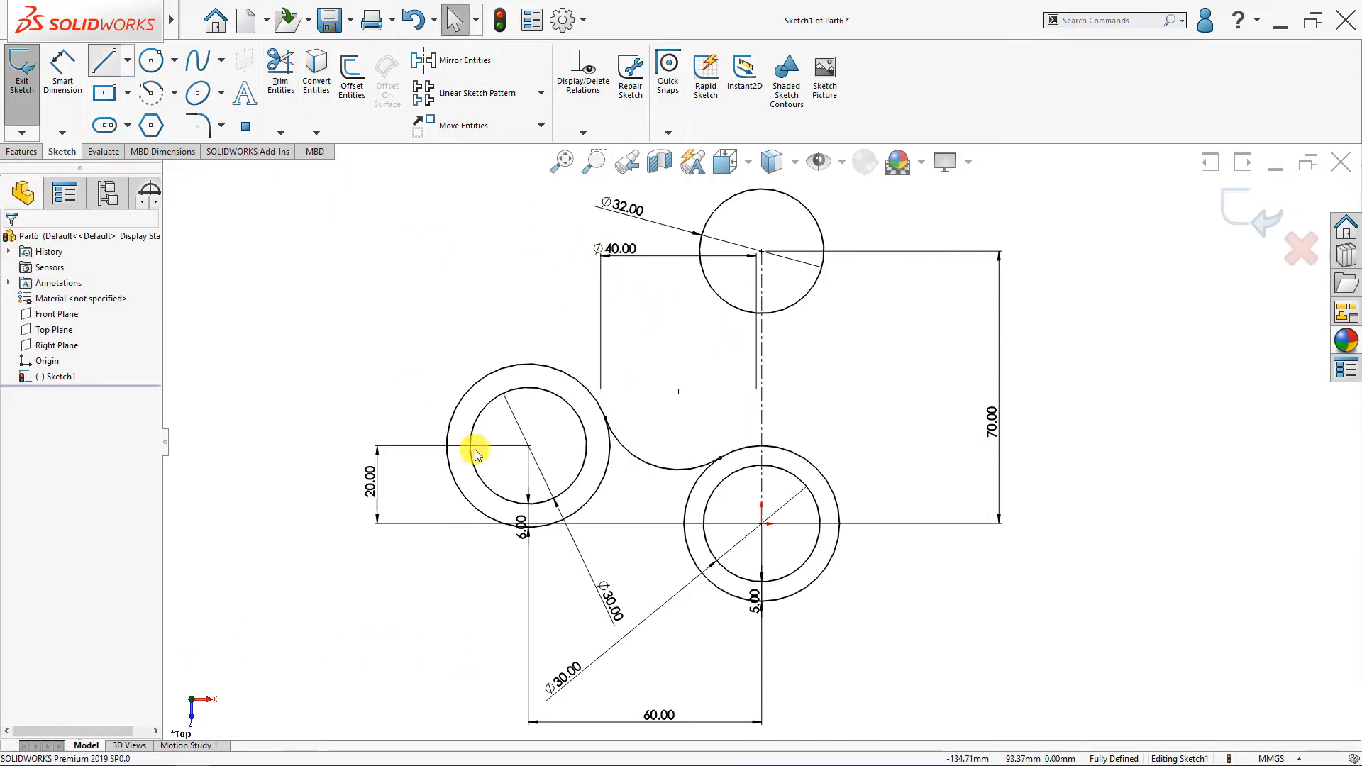
pyautogui.click(503, 523)
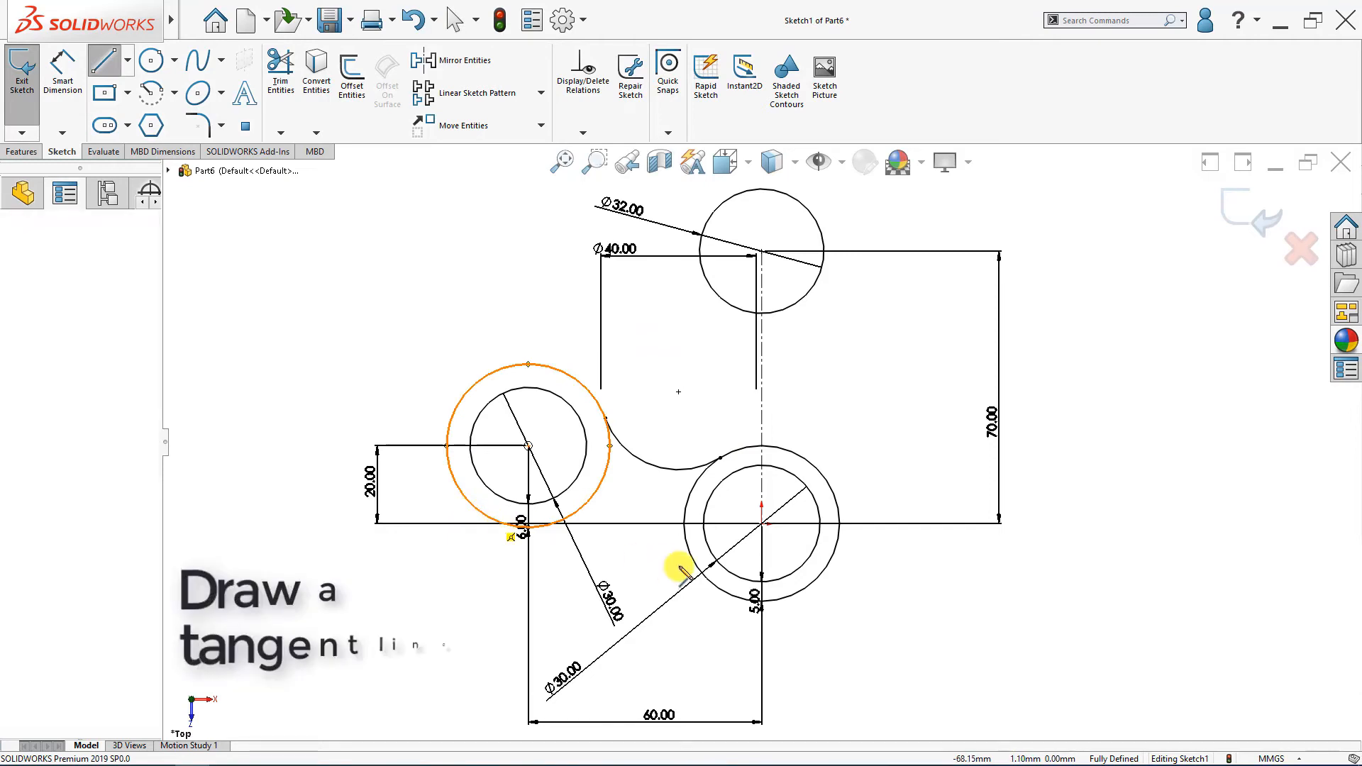
pyautogui.click(738, 597)
pyautogui.press('Escape')
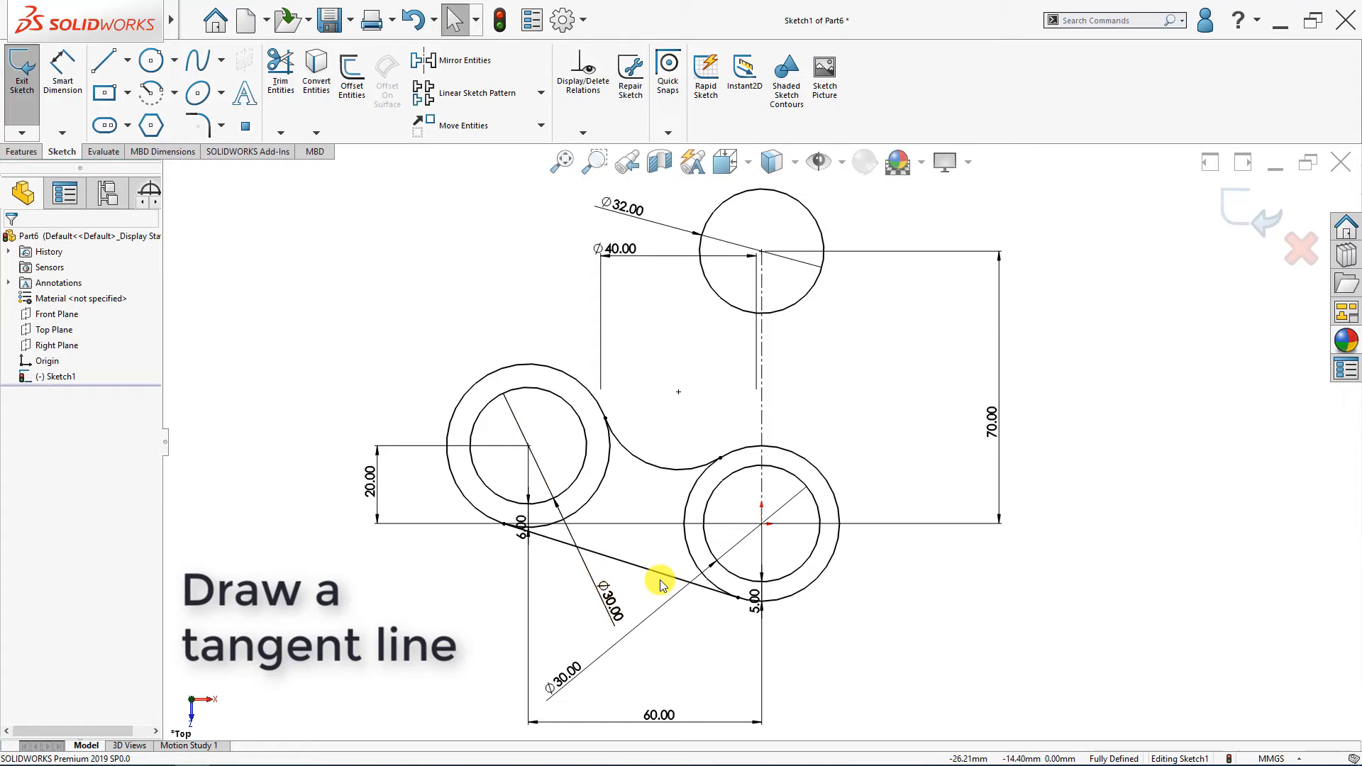
# Move the left 30 mm diameter dimension above its circle and the origin circle's 30 mm dimension out to its lower right
pyautogui.moveTo(619, 598); pyautogui.dragTo(460, 304)
pyautogui.moveTo(571, 684); pyautogui.dragTo(943, 600)
pyautogui.click(674, 644)
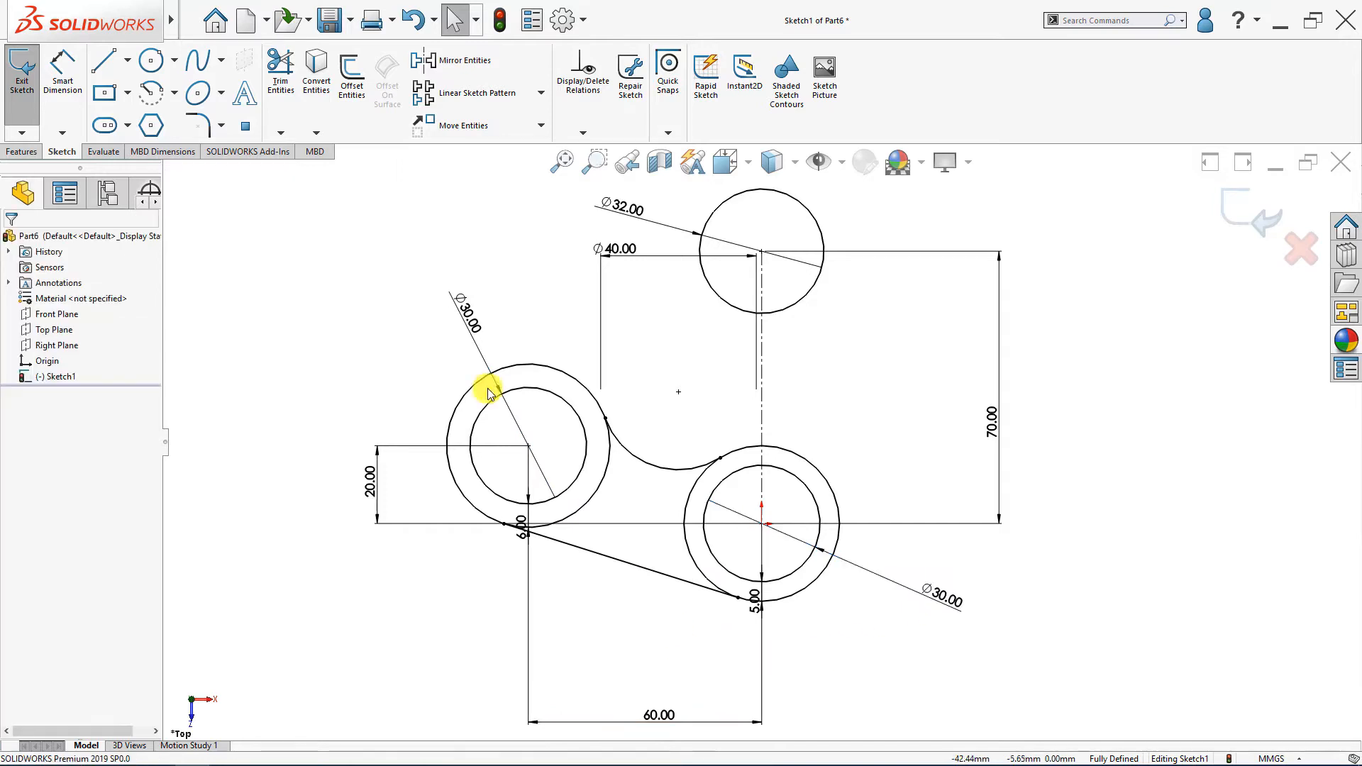
# Trim the inner segments of both offset circles between the connecting arc and the tangent line
pyautogui.click(282, 112)
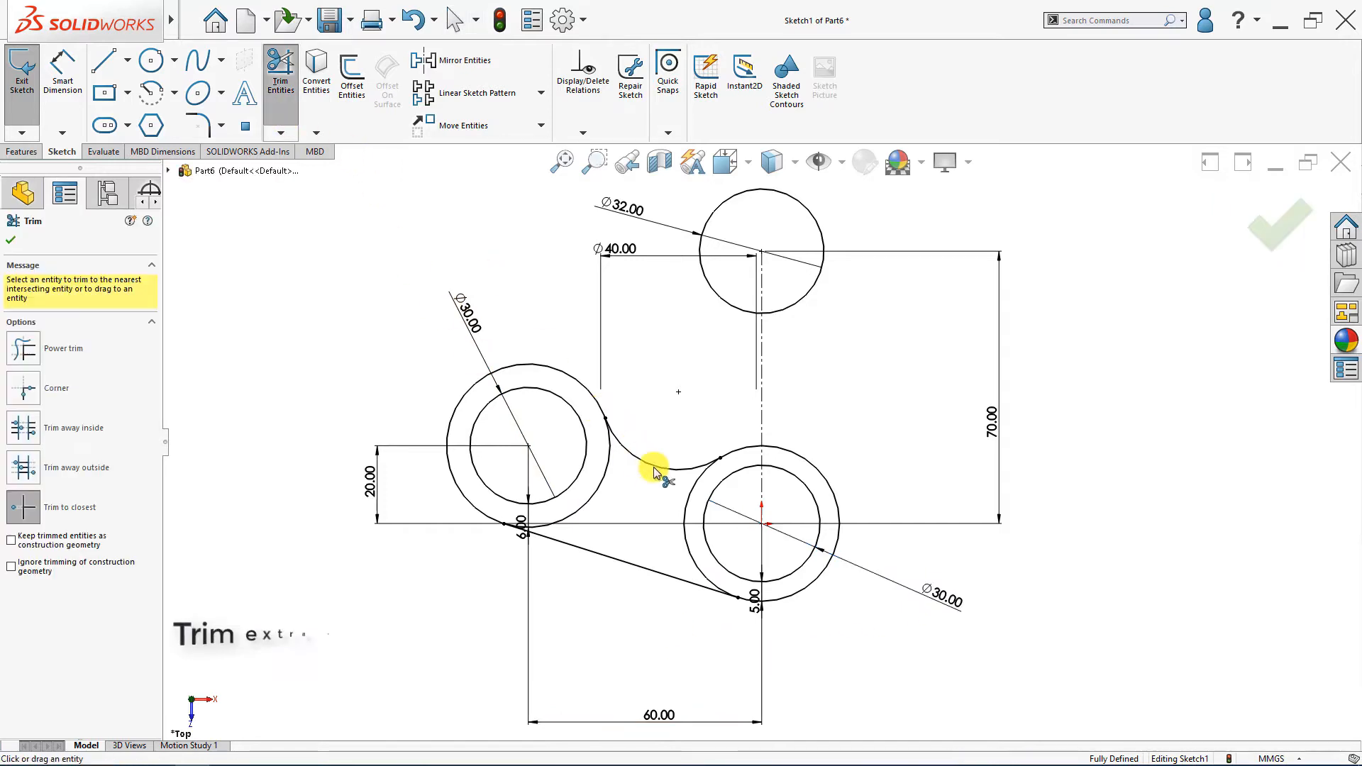
pyautogui.click(690, 548)
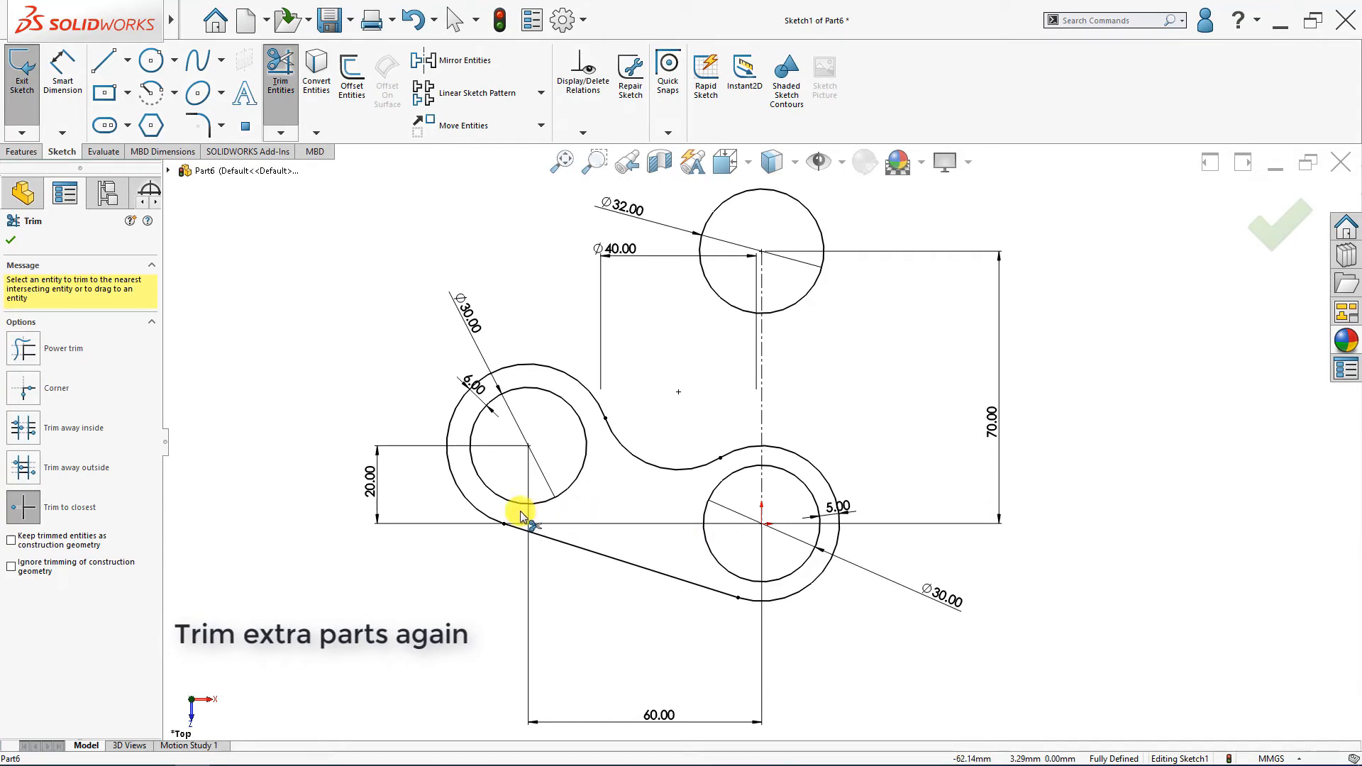
pyautogui.press('Escape')
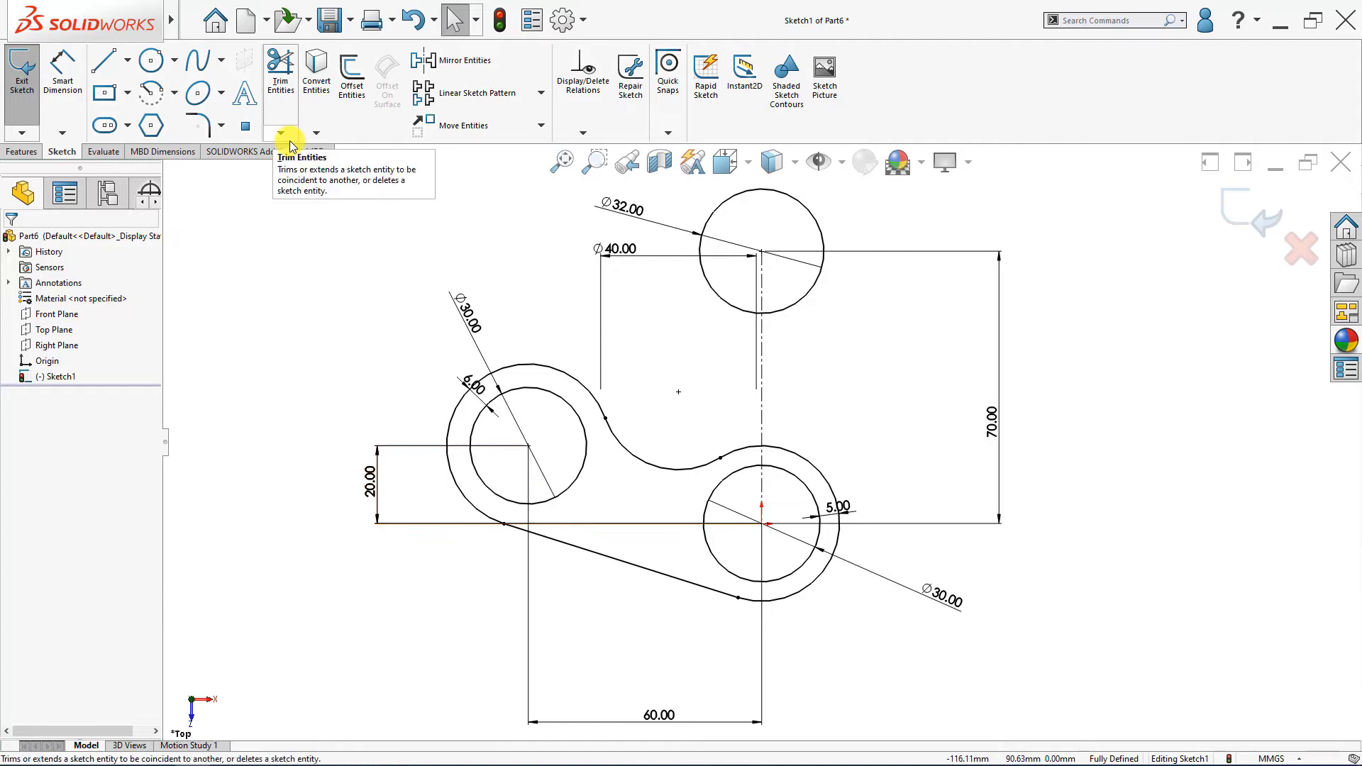
# Sketch a circle about 86 mm in diameter, concentric with the upper 32 mm circle
pyautogui.press('f')
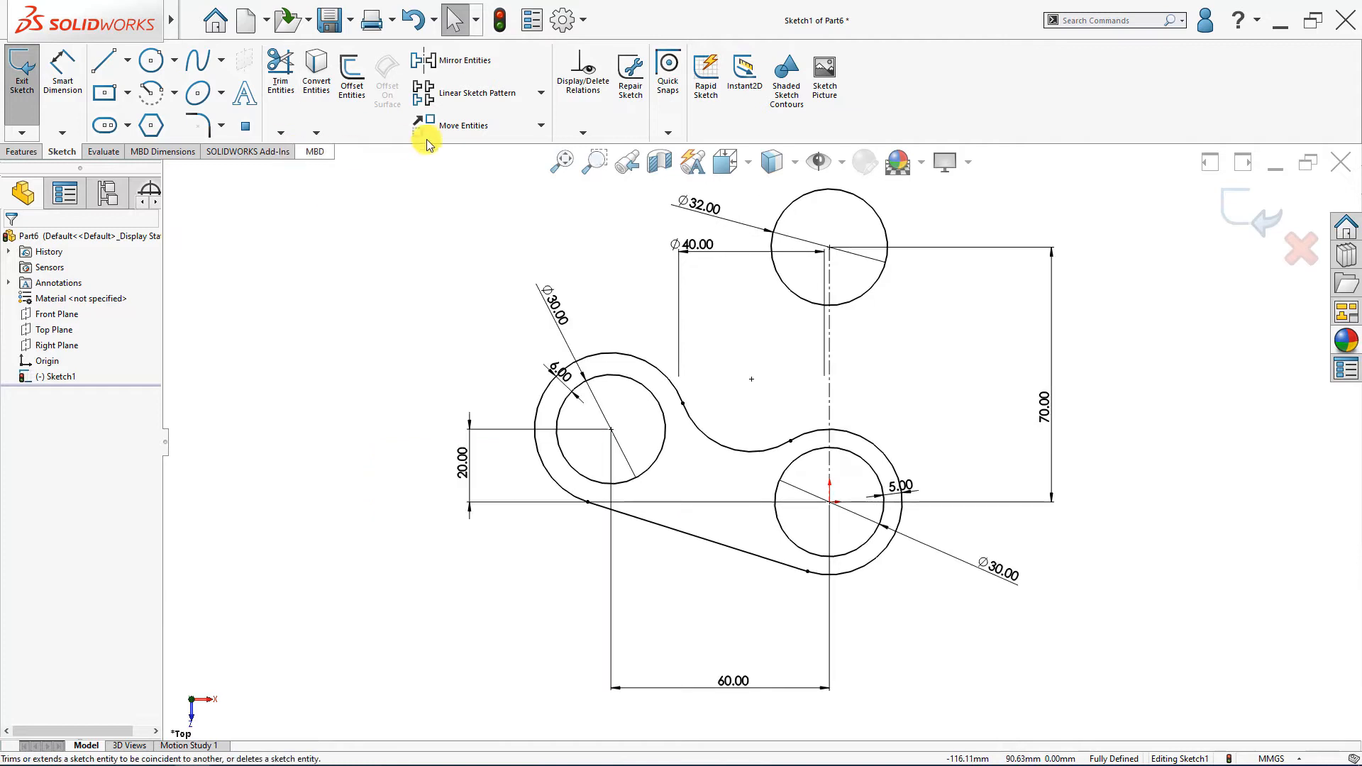
pyautogui.click(158, 67)
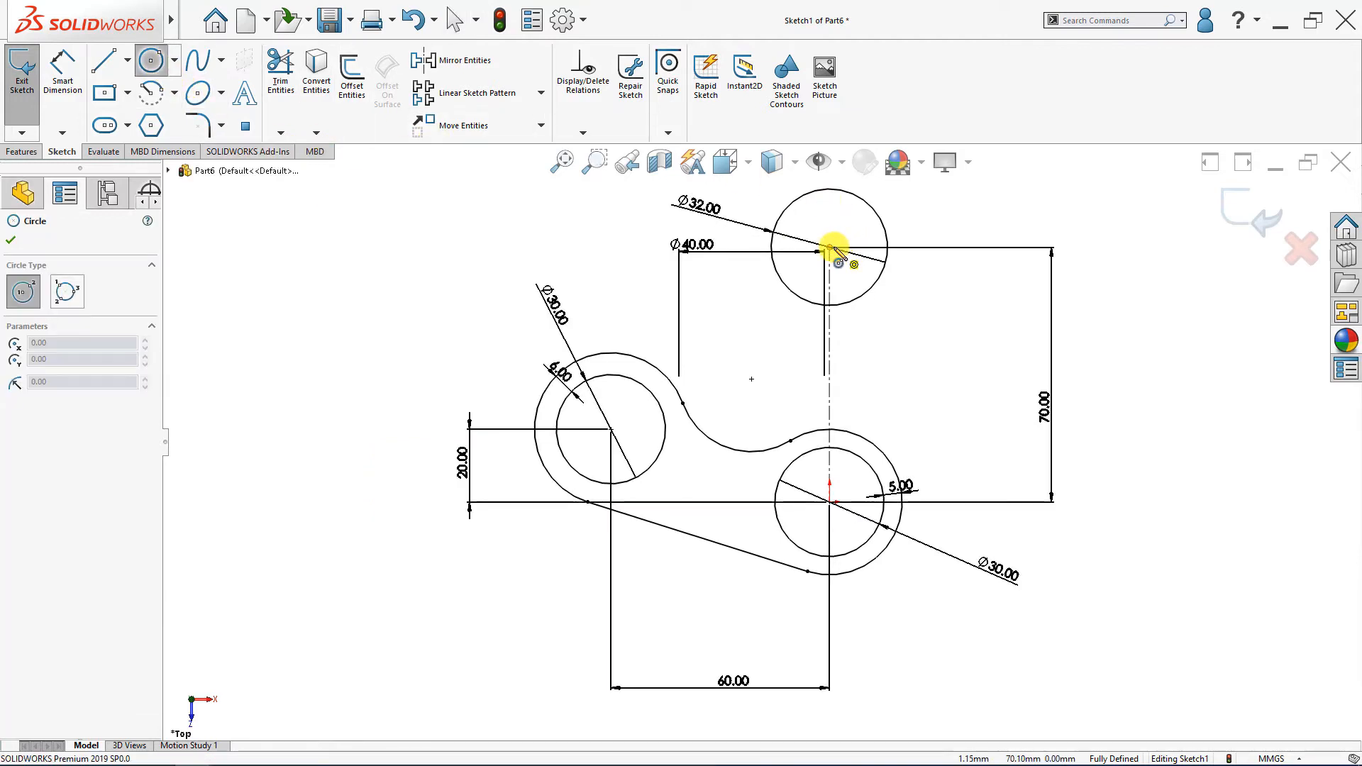
pyautogui.click(830, 247)
pyautogui.click(675, 248)
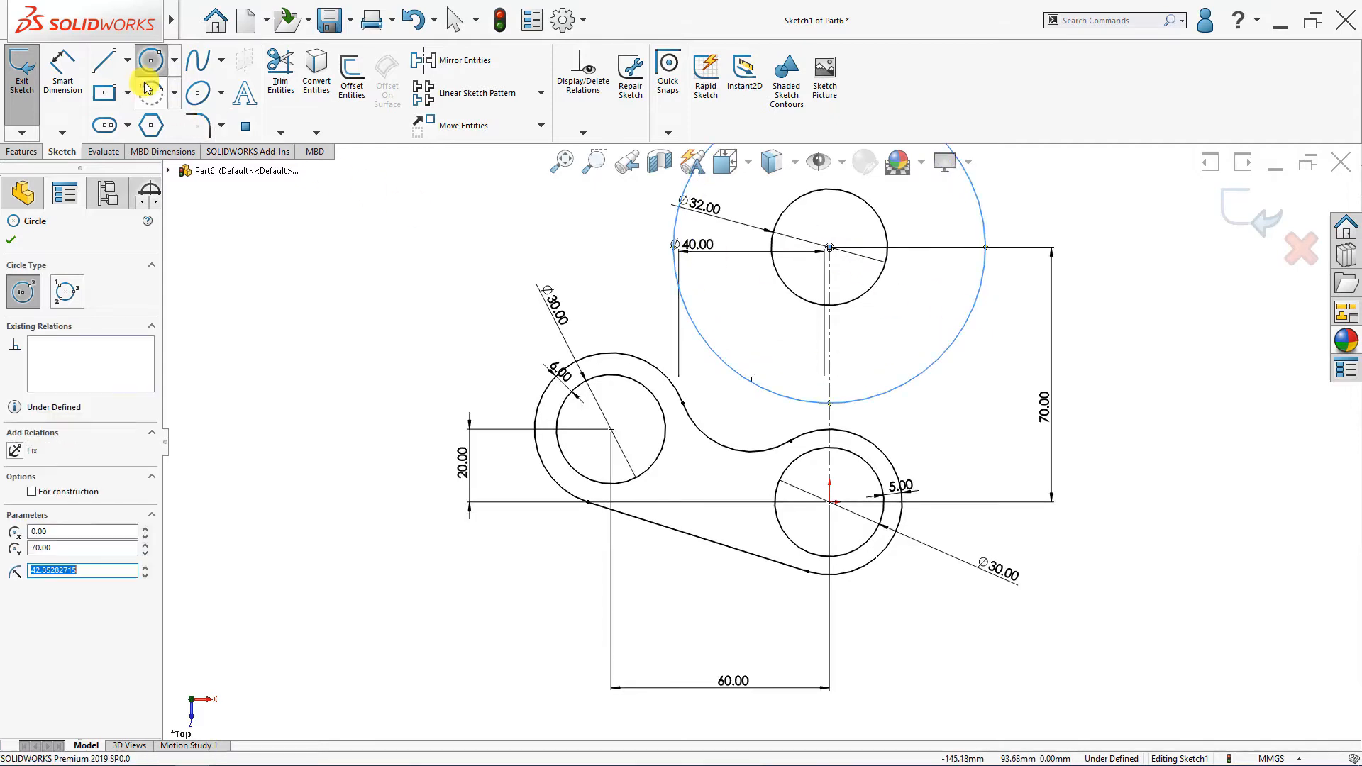
# Set the large upper circle's diameter to 80 mm and move the 40 mm dimension down beside the connecting arc
pyautogui.click(76, 82)
pyautogui.press('f')
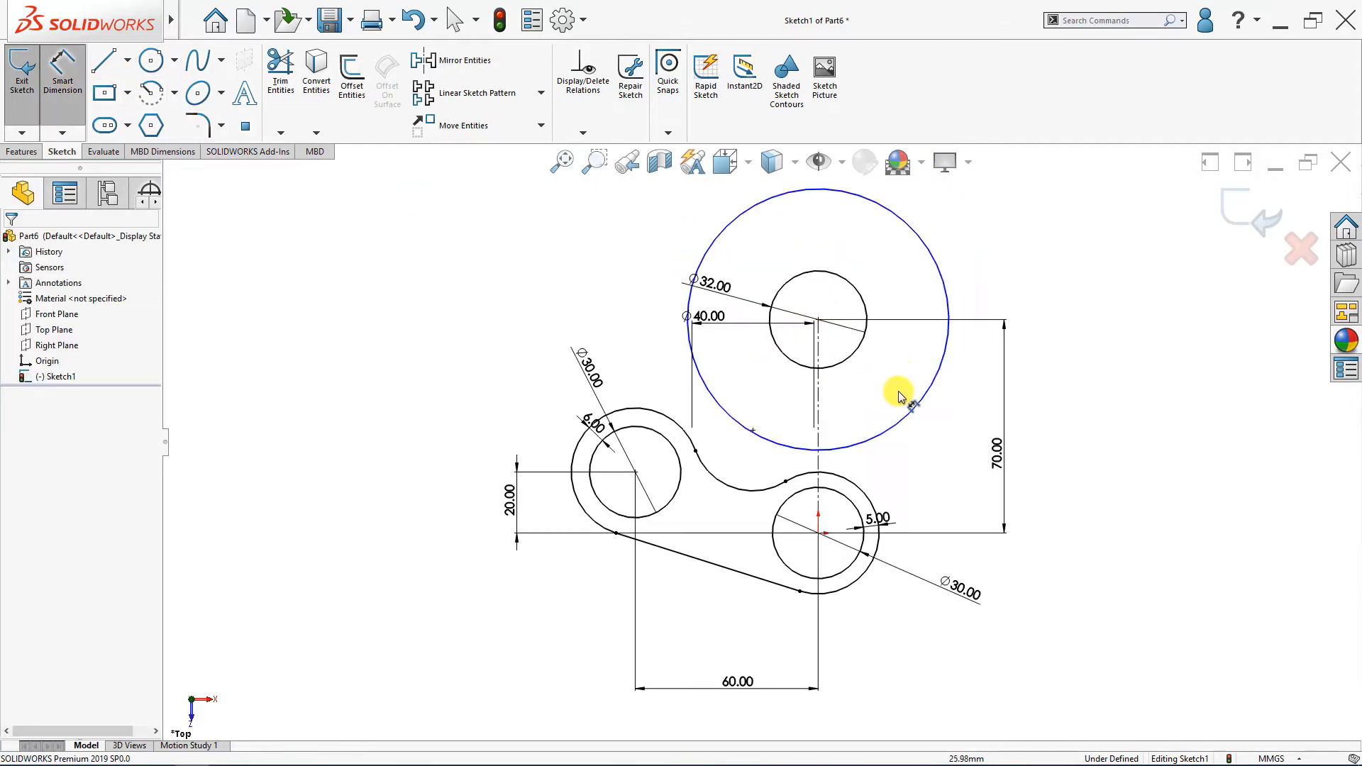
pyautogui.click(916, 407)
pyautogui.click(1142, 341)
pyautogui.write('80')
pyautogui.press('Return')
pyautogui.press('Escape')
pyautogui.moveTo(702, 314); pyautogui.dragTo(752, 451)
pyautogui.click(837, 336)
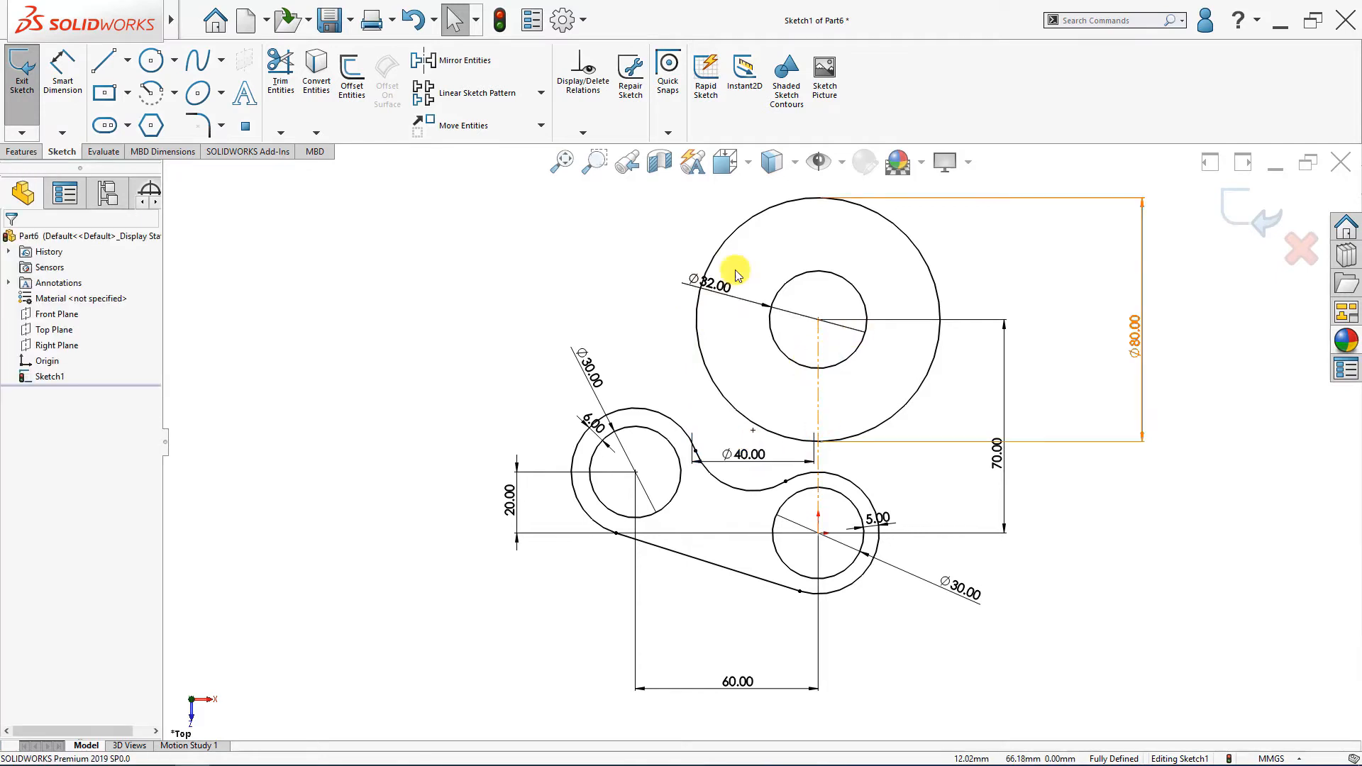
# Sketch a circle about 35 mm in diameter directly above the left offset circle
pyautogui.click(146, 65)
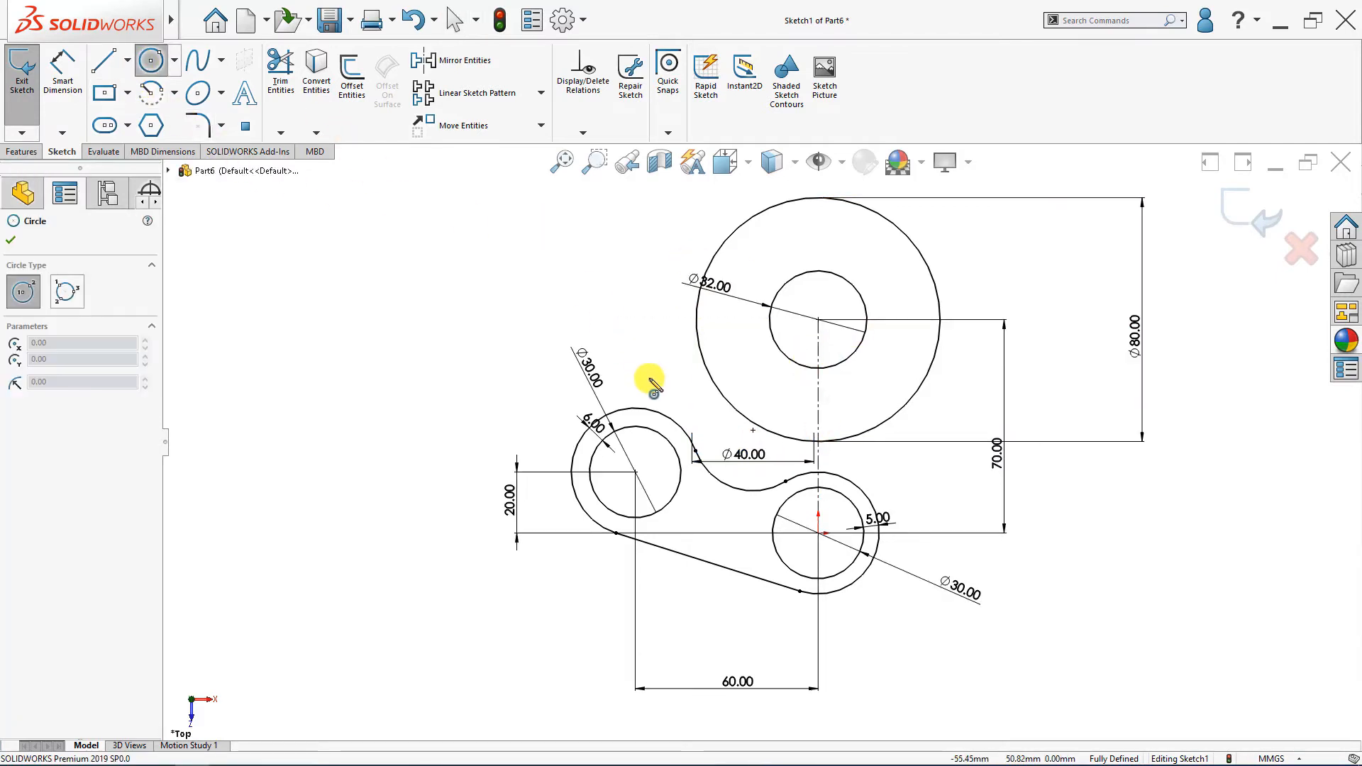
pyautogui.click(635, 336)
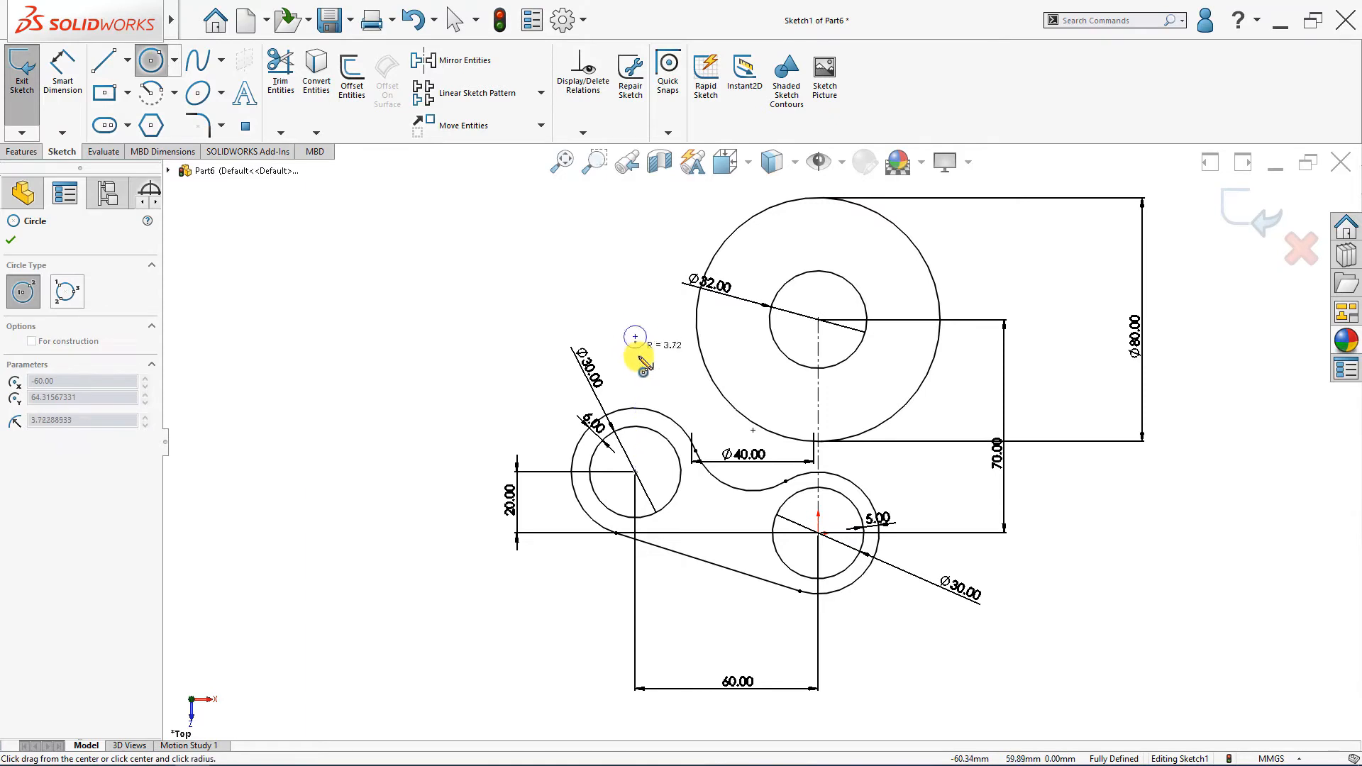
pyautogui.click(662, 380)
pyautogui.press('Escape')
# Set the new circle's diameter to 40 mm, with its dimension placed to the circle's left
pyautogui.click(62, 71)
pyautogui.click(674, 384)
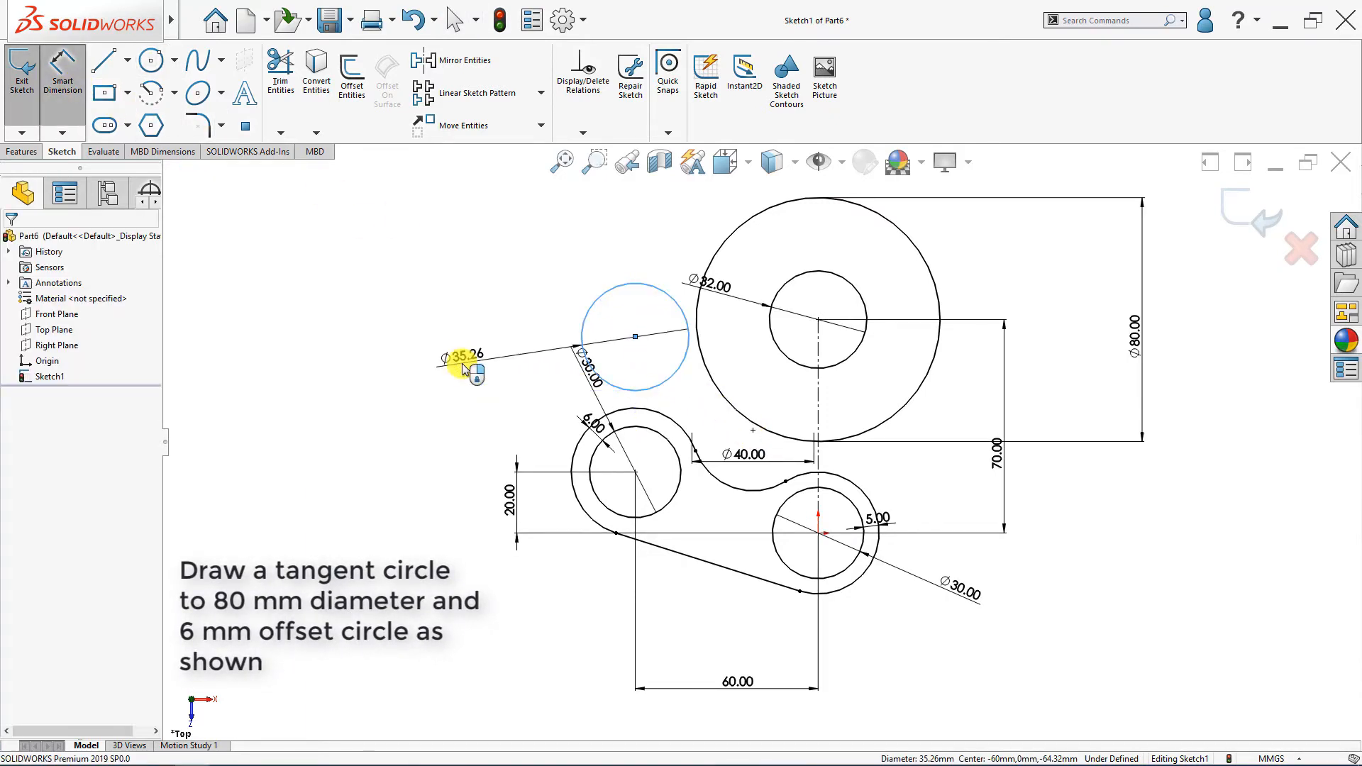
pyautogui.click(462, 364)
pyautogui.write('20')
pyautogui.press('Return')
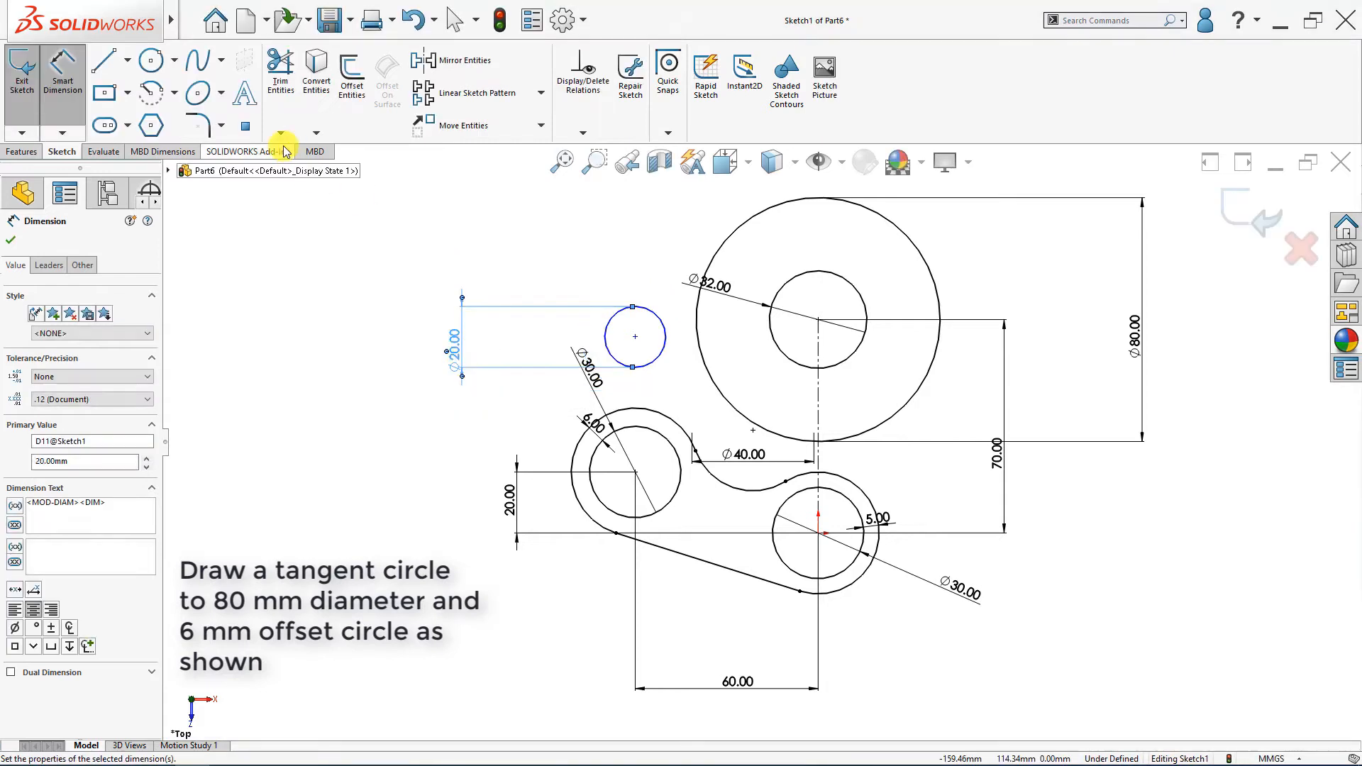
pyautogui.doubleClick(460, 352)
pyautogui.write('40')
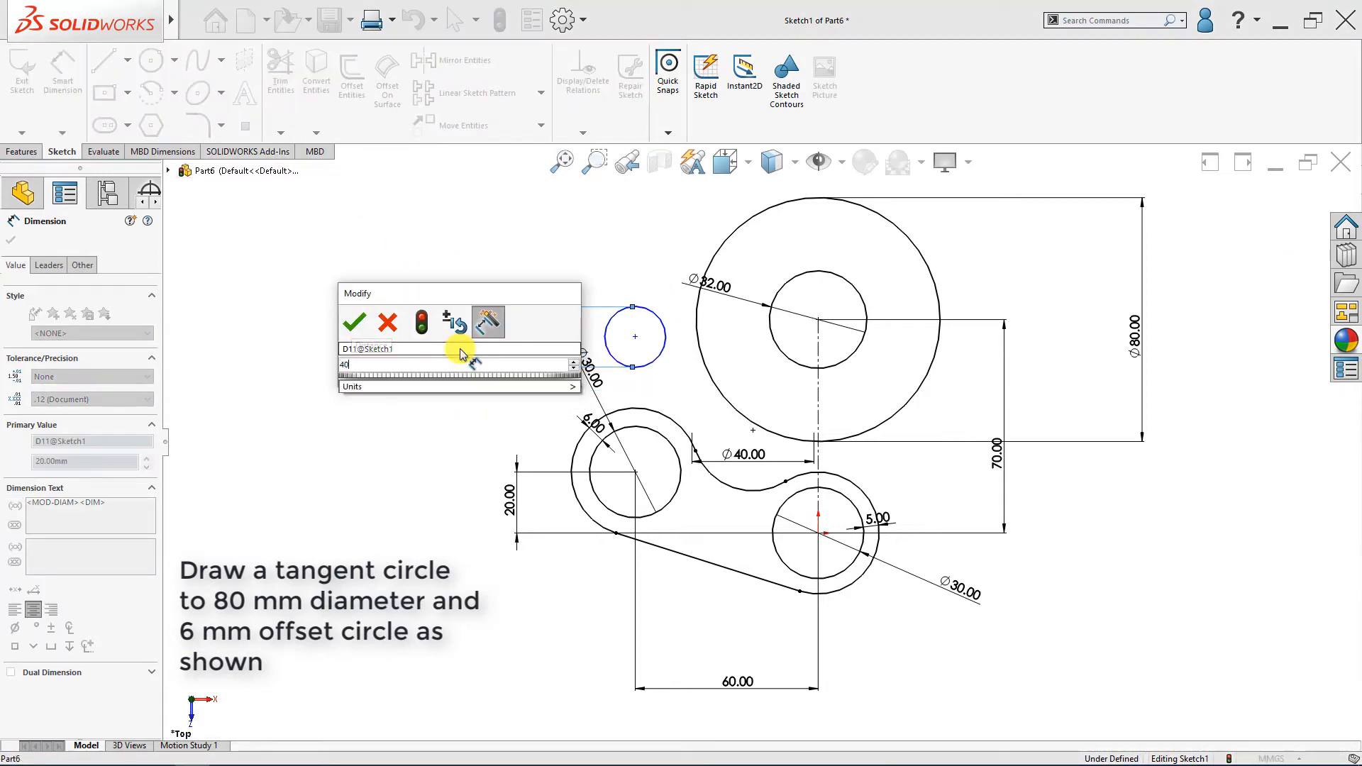
pyautogui.press('Return')
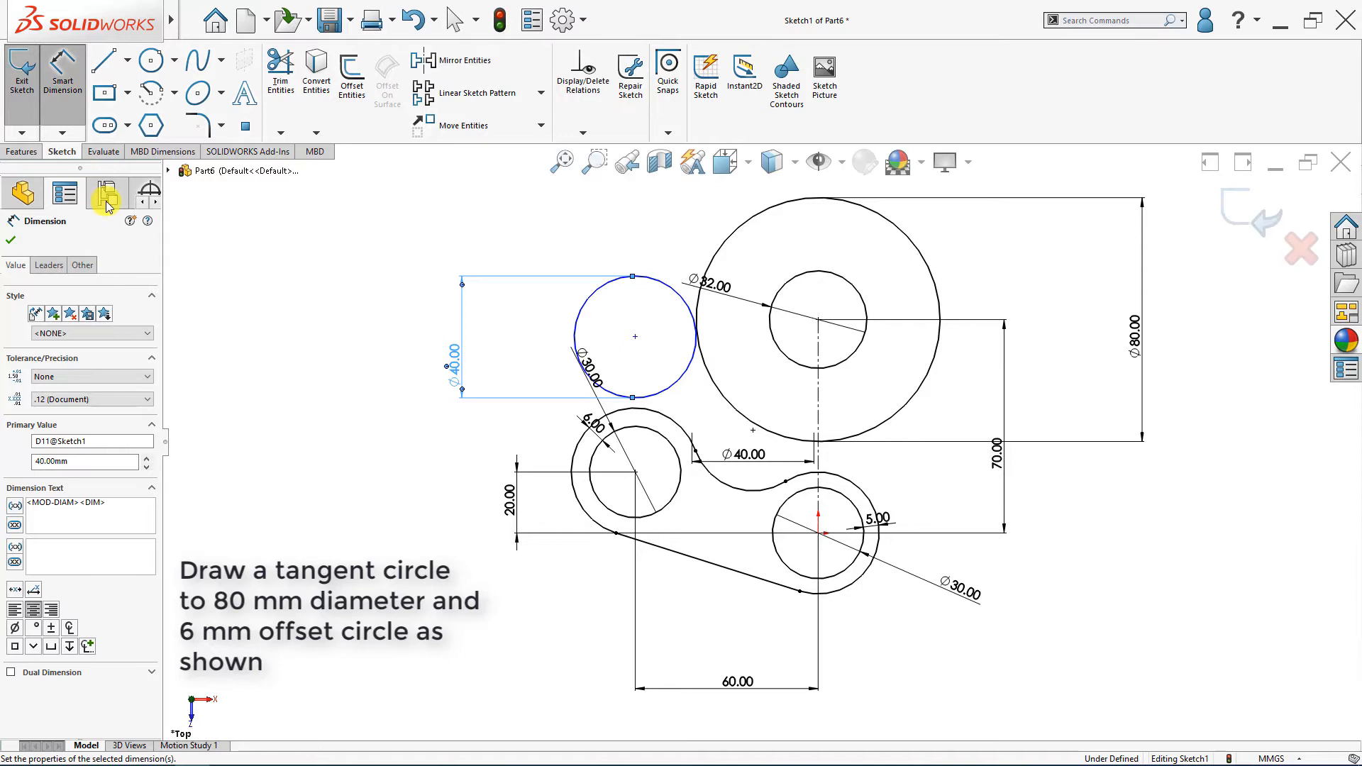
pyautogui.press('Escape')
# Make the new 40 mm circle tangent to the left outer offset arc
pyautogui.click(659, 394)
pyautogui.keyDown('ctrl'); pyautogui.click(654, 409); pyautogui.keyUp('ctrl')
pyautogui.click(53, 488)
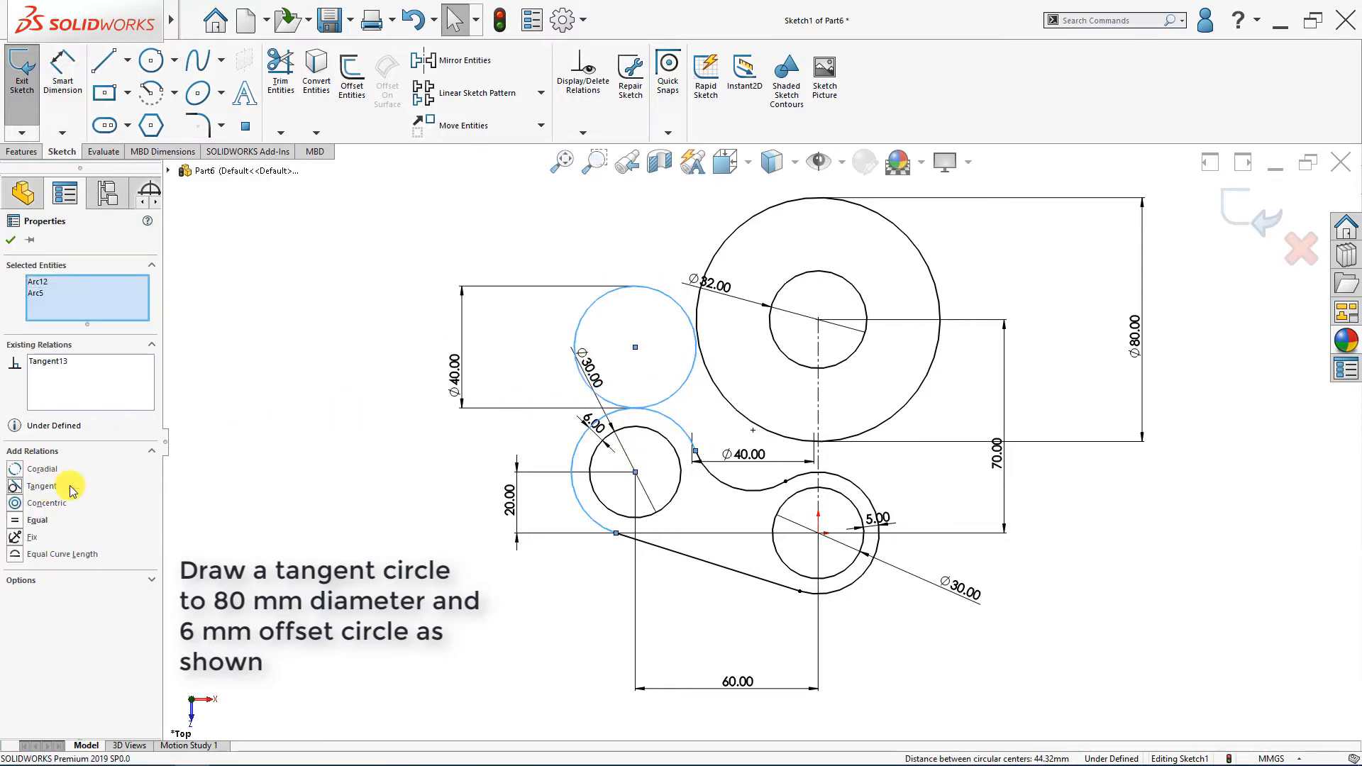
pyautogui.click(738, 374)
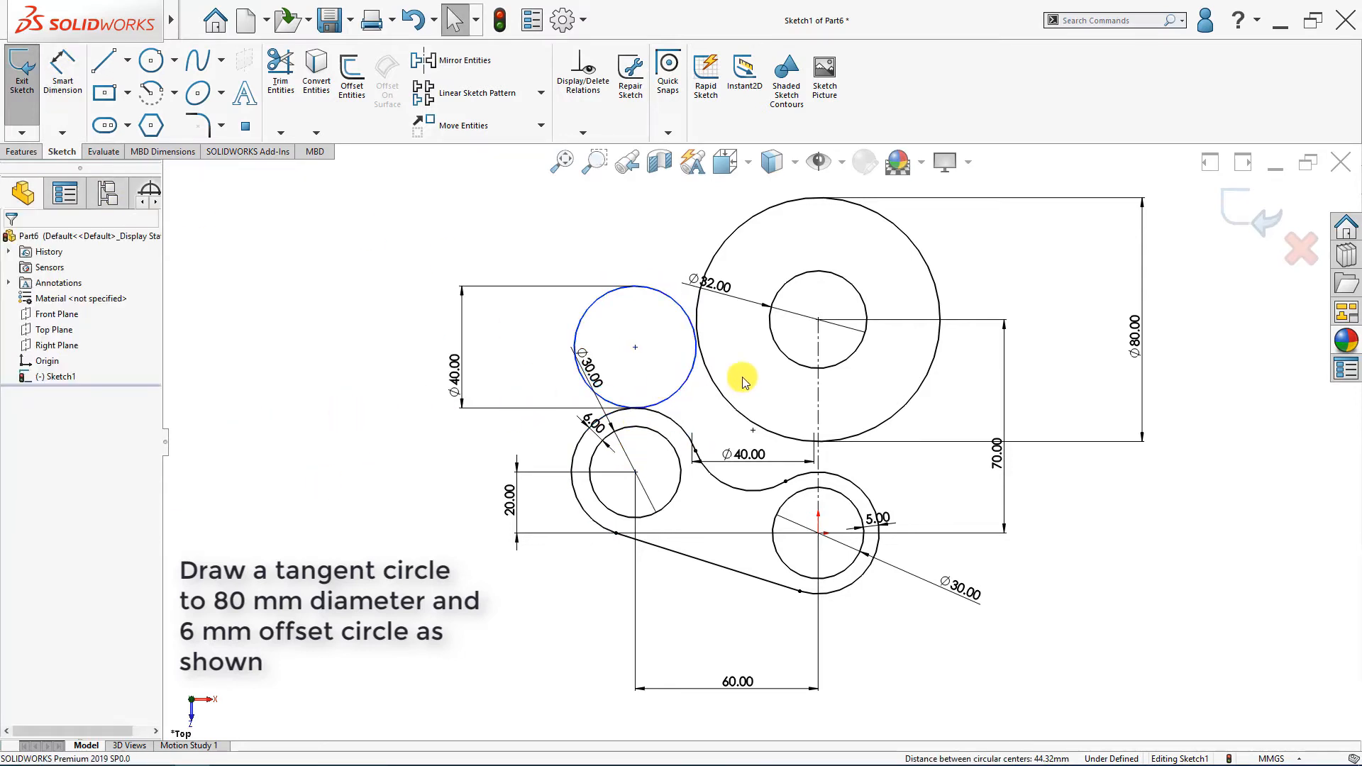
# Make the new 40 mm circle tangent to the 80 mm circle
pyautogui.click(692, 372)
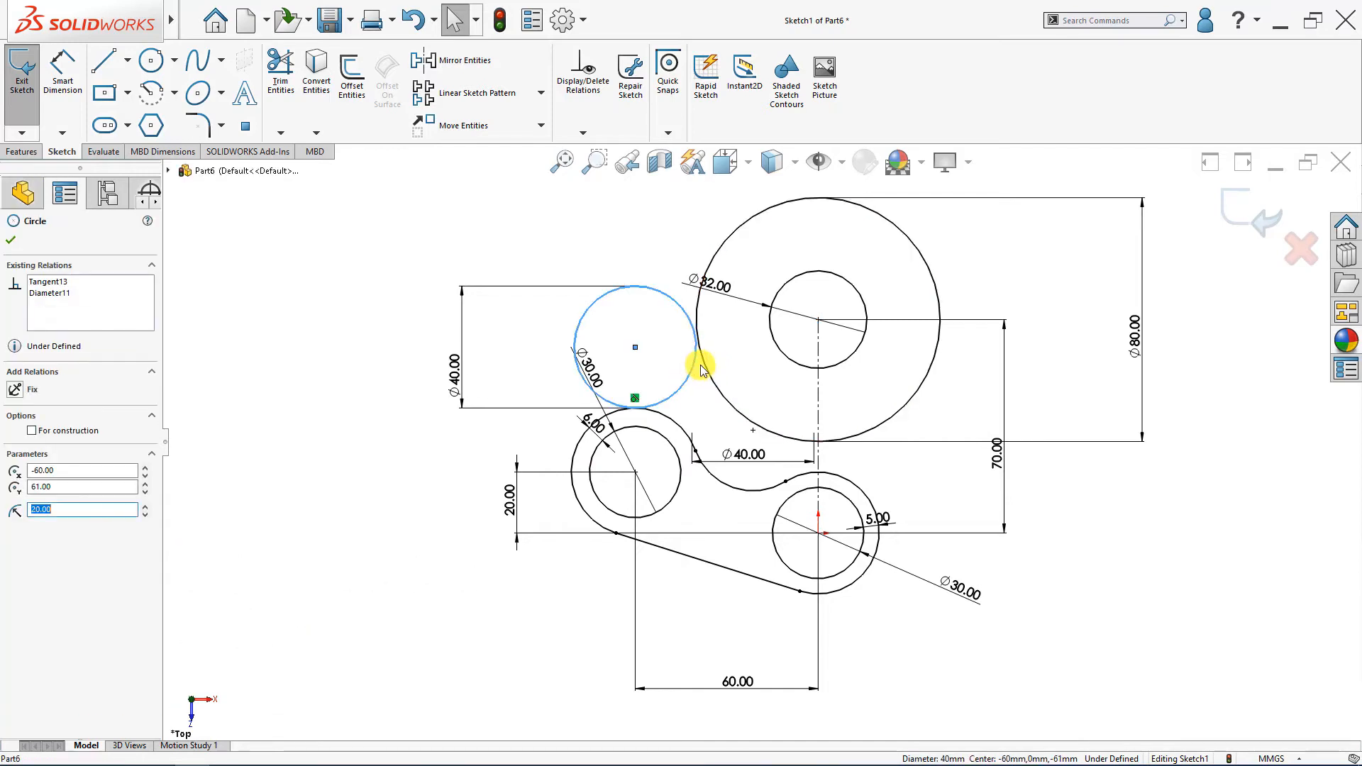
pyautogui.keyDown('ctrl'); pyautogui.click(702, 364); pyautogui.keyUp('ctrl')
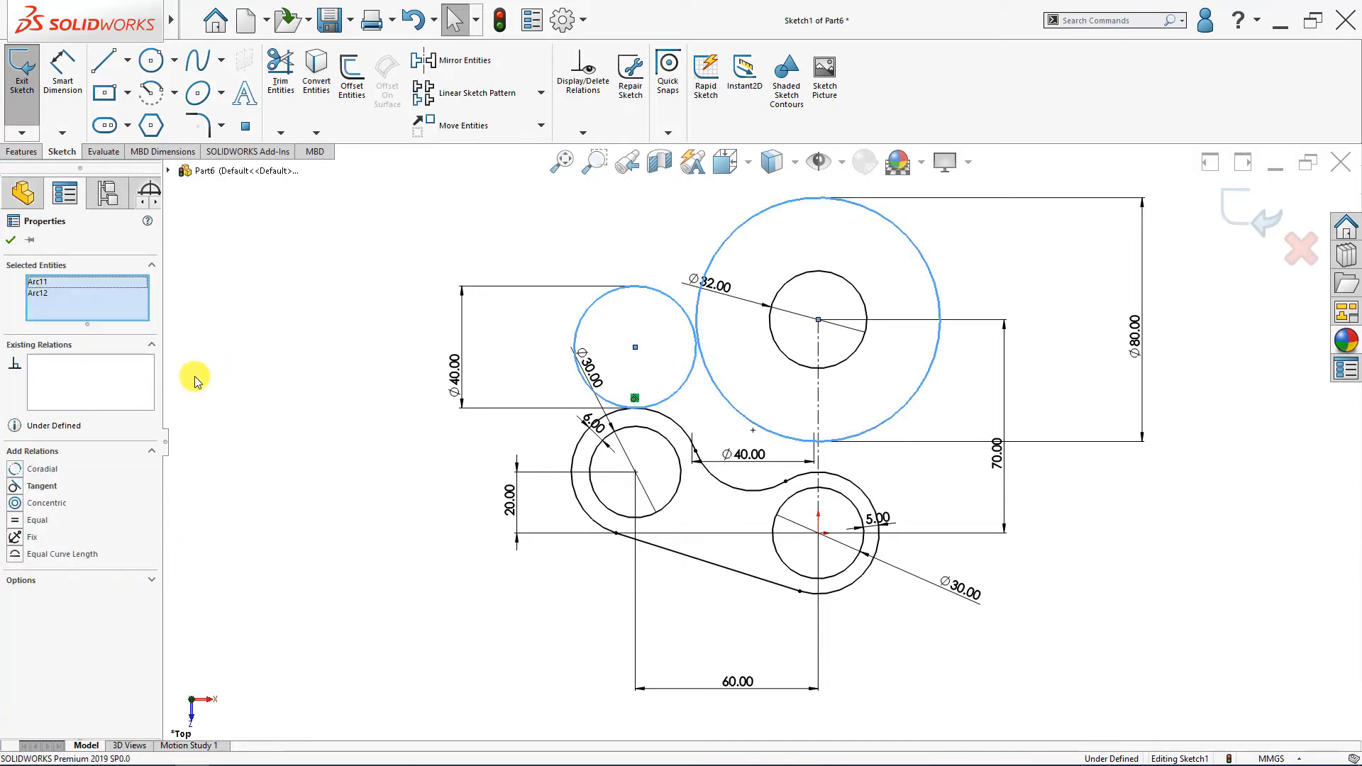
pyautogui.click(41, 487)
pyautogui.click(685, 366)
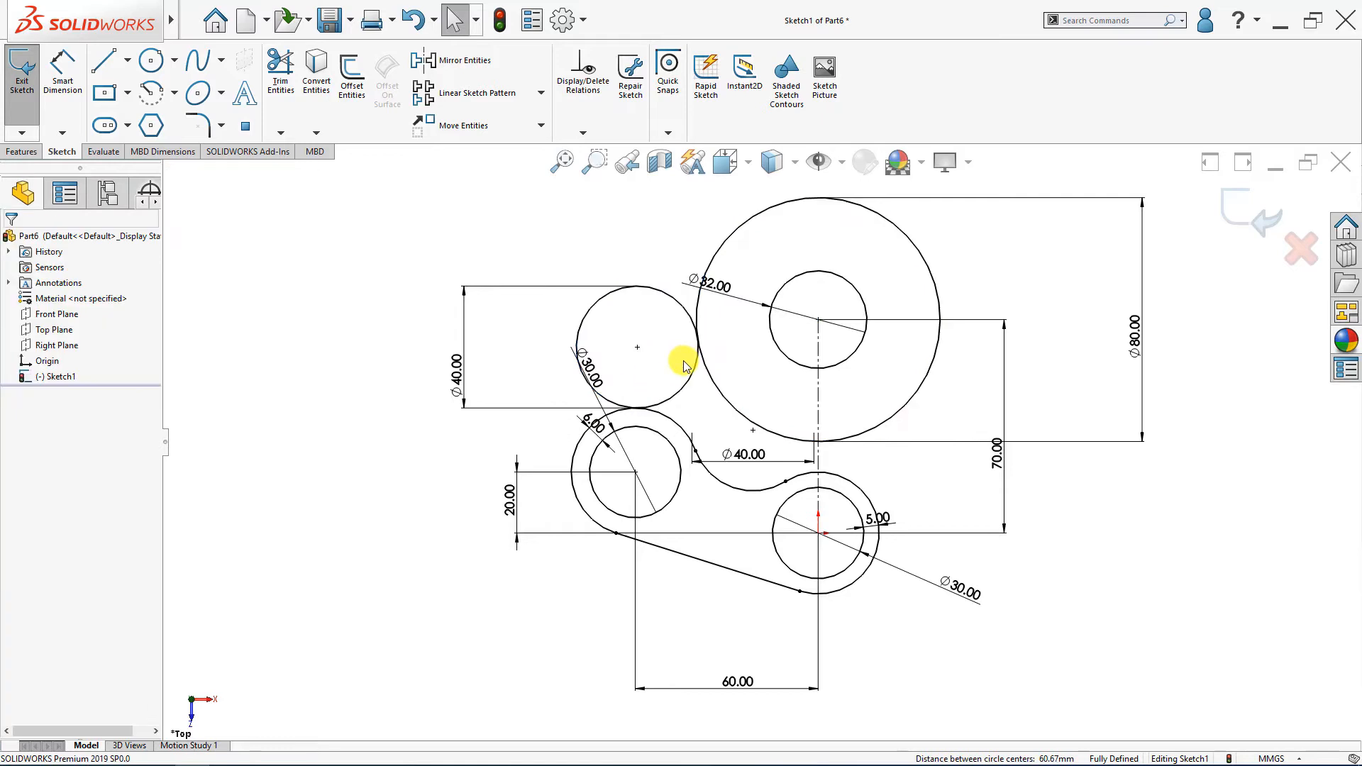
# Trim the outer portion of the new 40 mm circle, leaving the arc between the left offset arc and the 80 mm circle
pyautogui.click(279, 78)
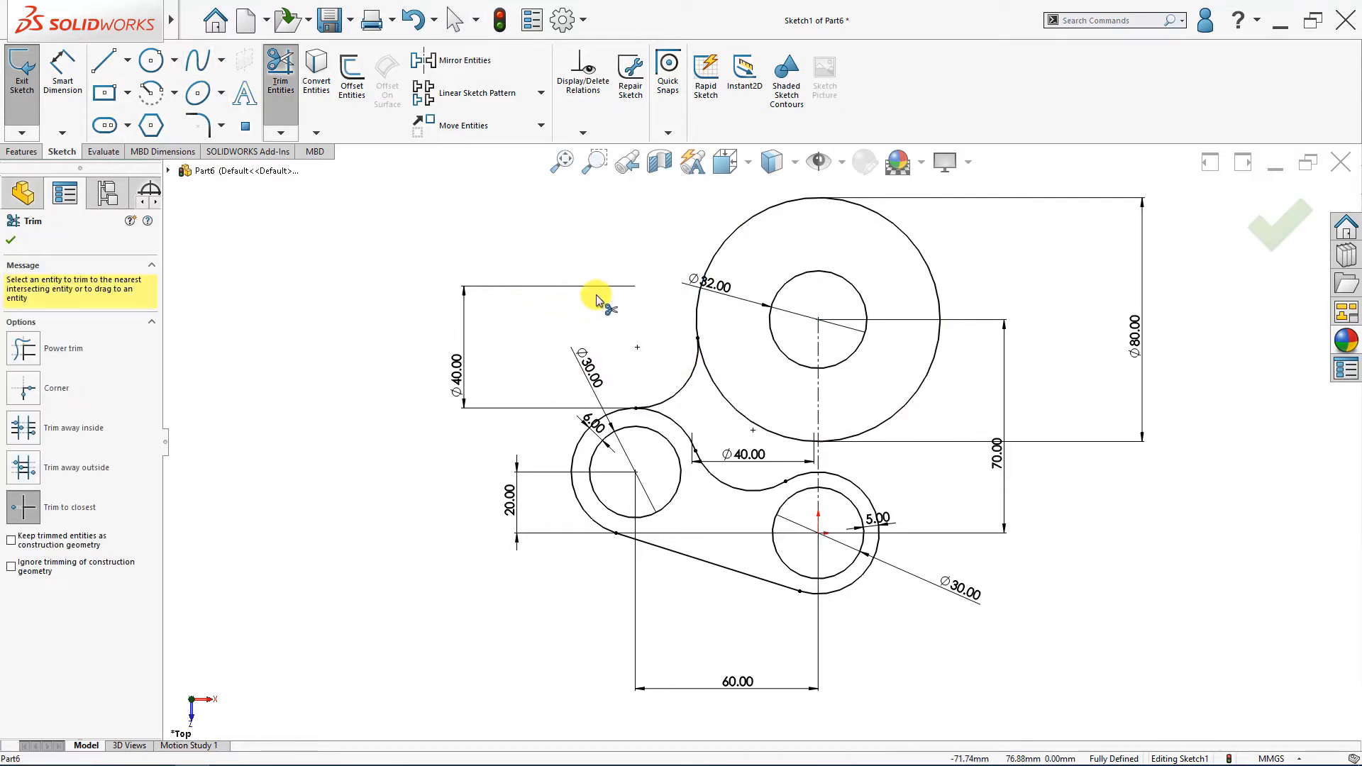
pyautogui.press('Escape')
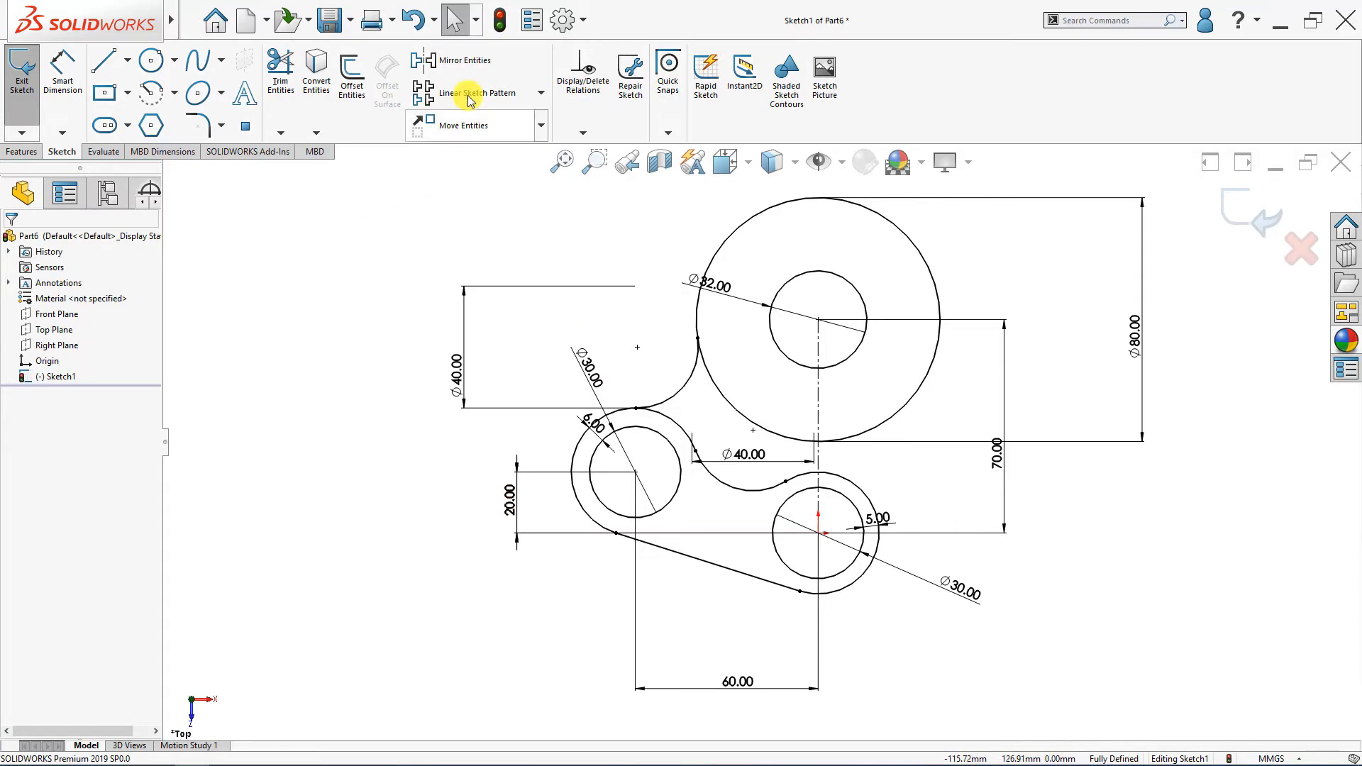
# Mirror the left 30 mm circle, its offset arc, the tangent line and both connecting arcs about the vertical centerline
pyautogui.click(456, 60)
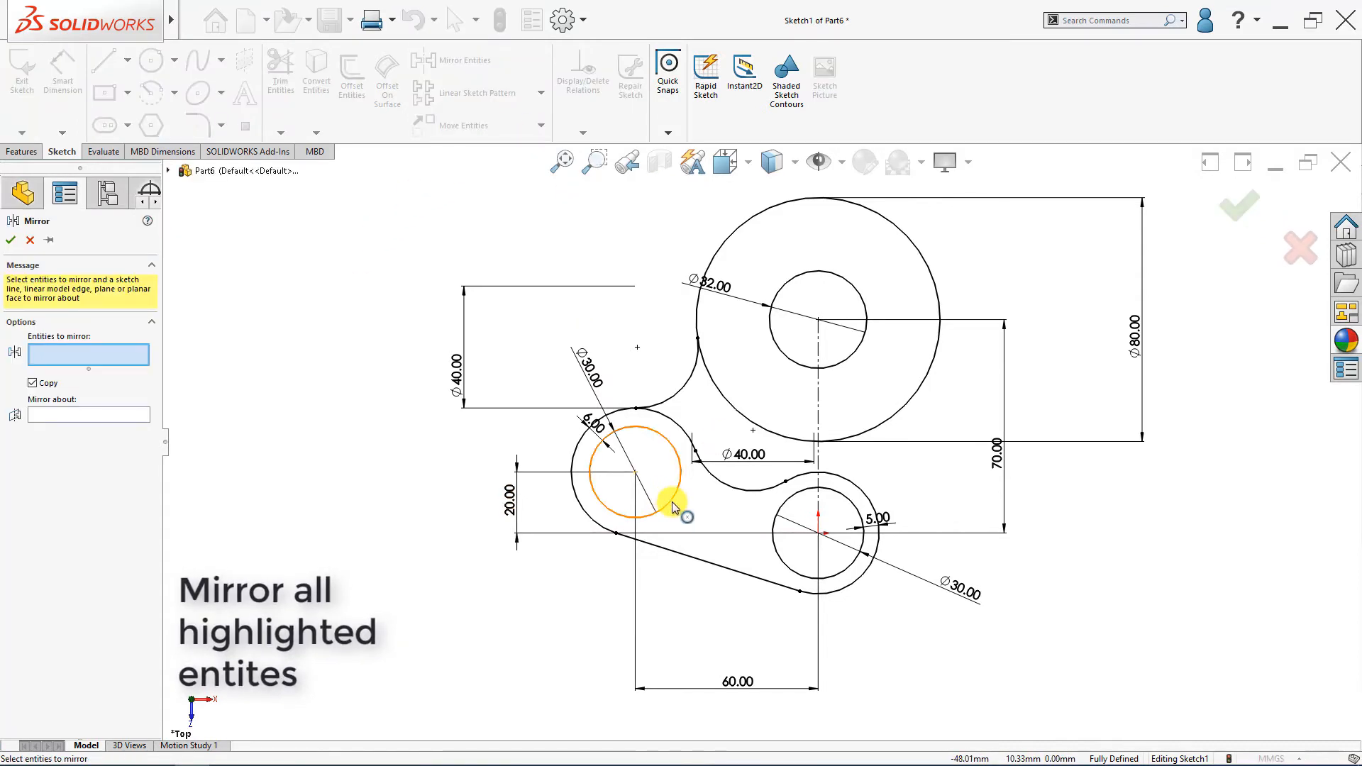
pyautogui.click(671, 500)
pyautogui.click(692, 445)
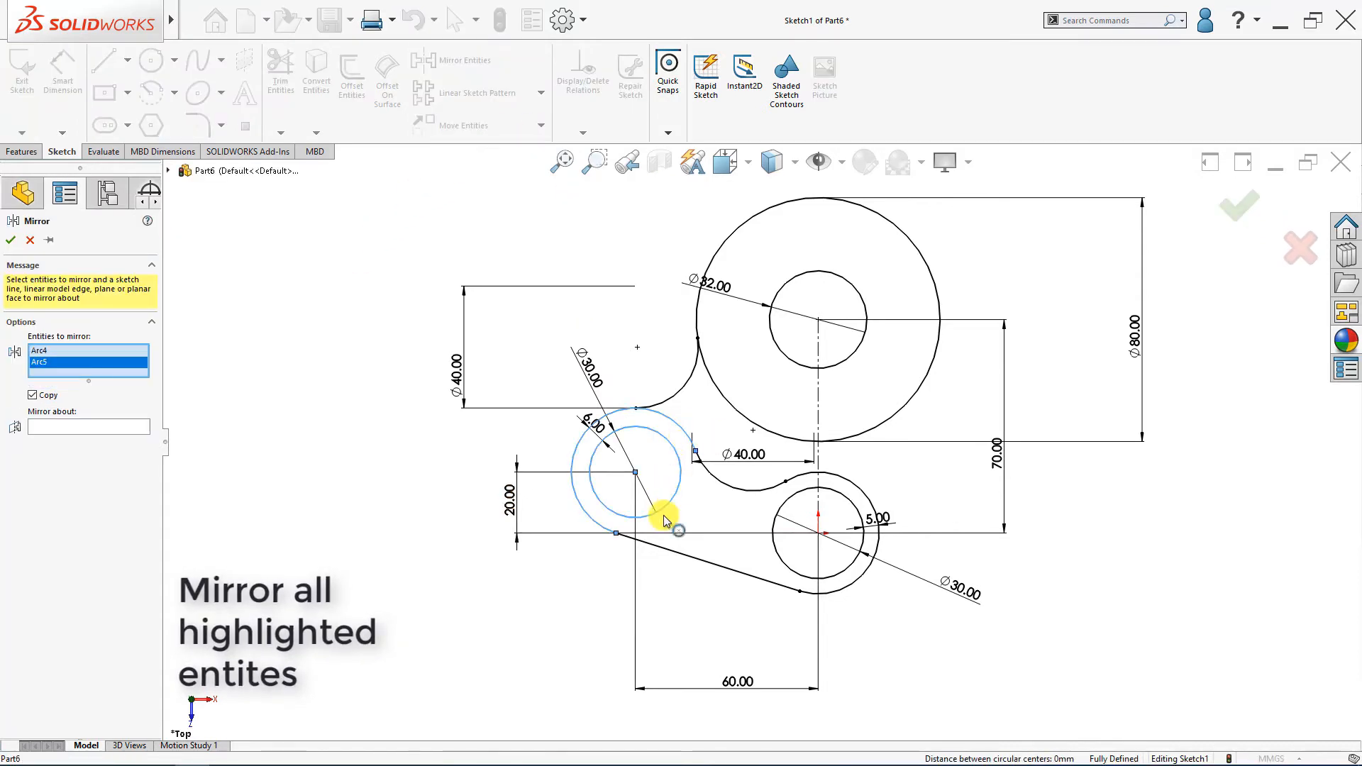
pyautogui.click(667, 556)
pyautogui.click(740, 496)
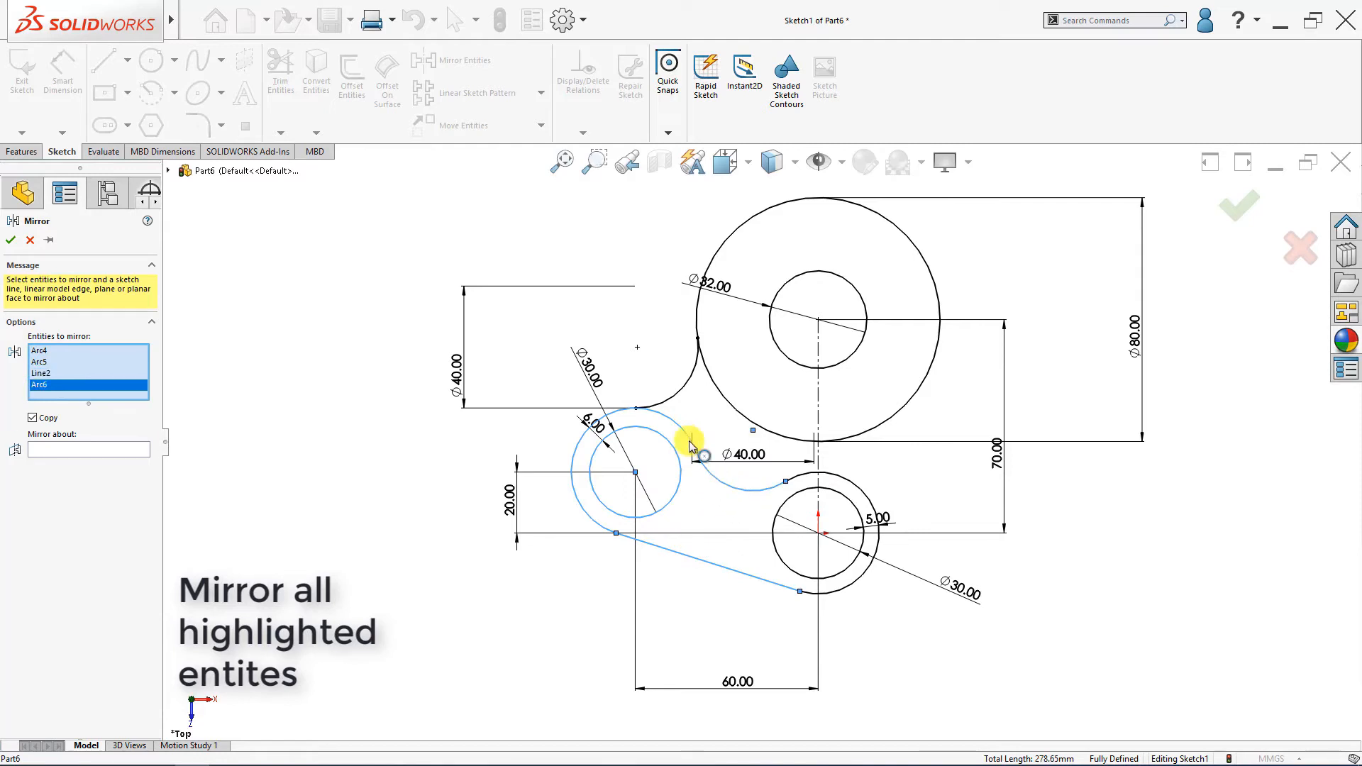
pyautogui.click(678, 397)
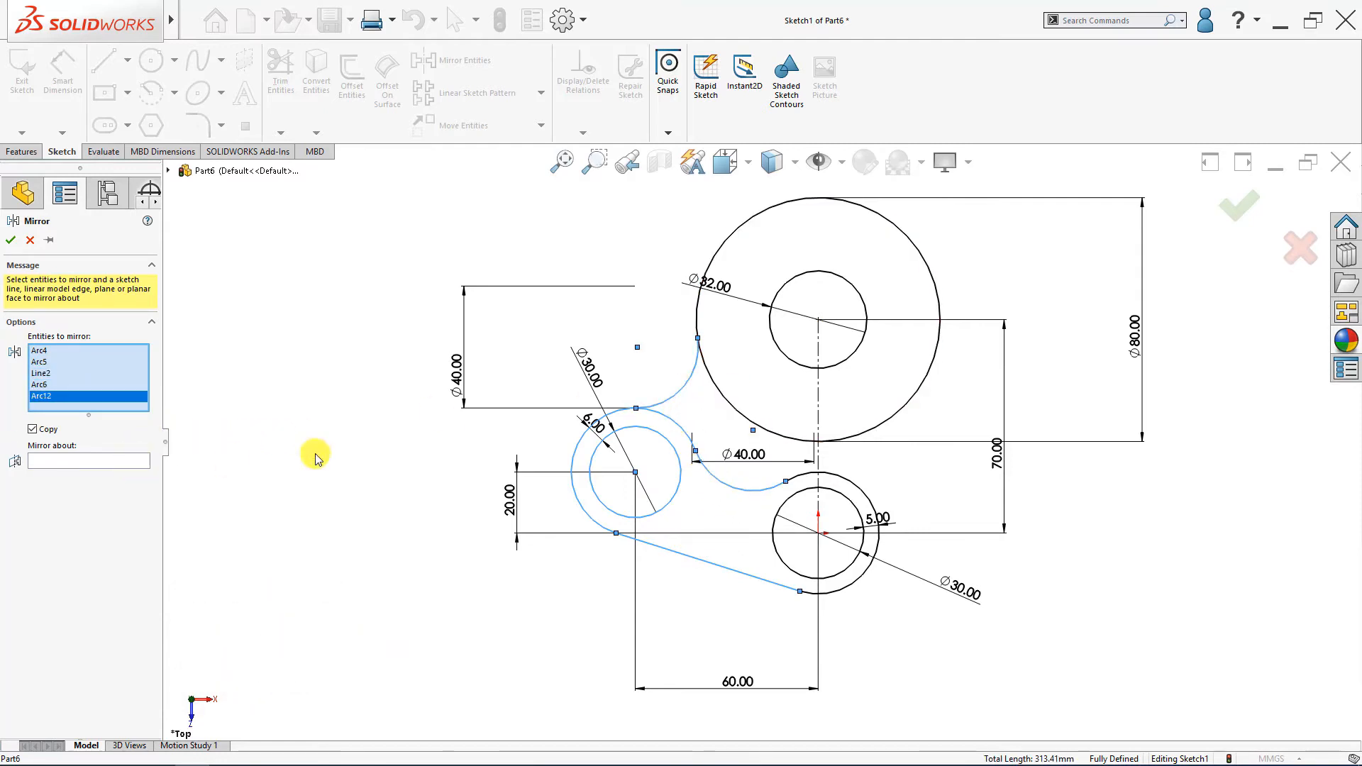
pyautogui.click(44, 465)
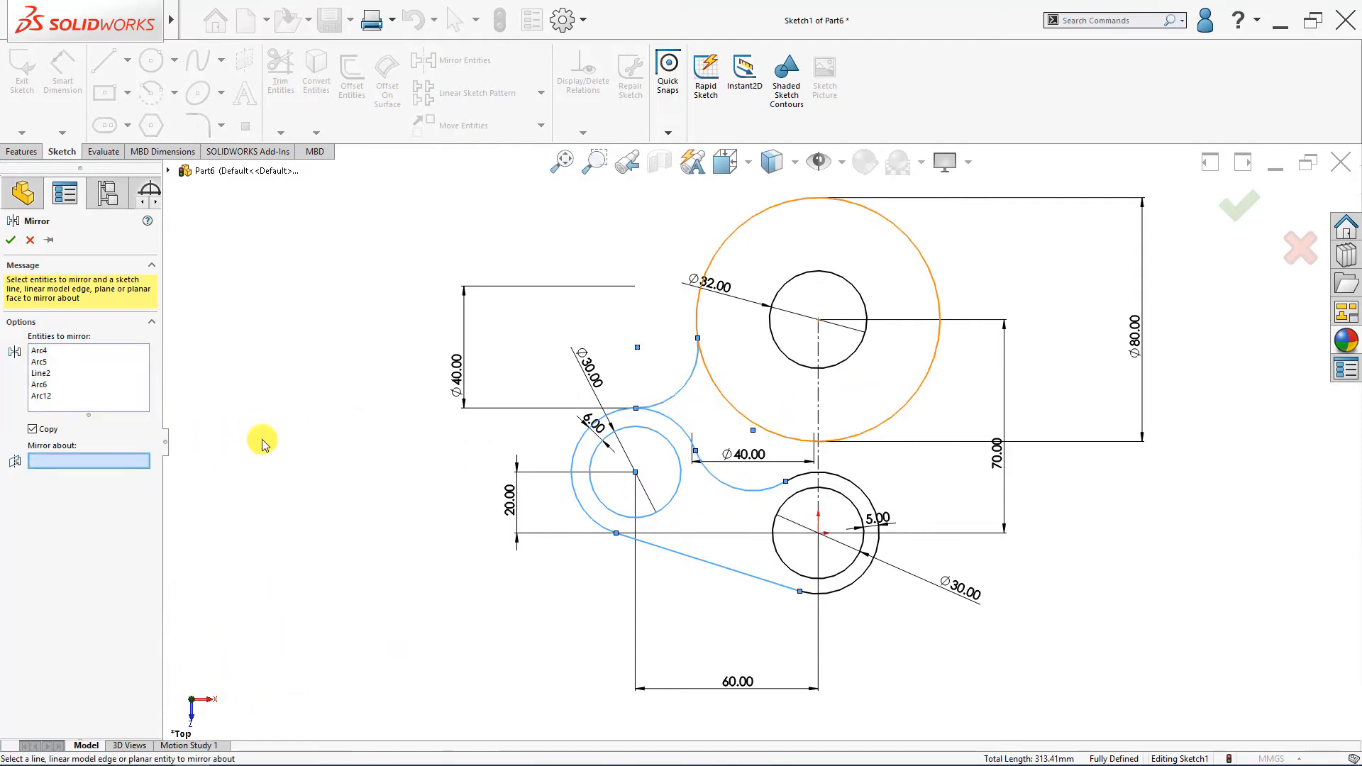
pyautogui.click(818, 394)
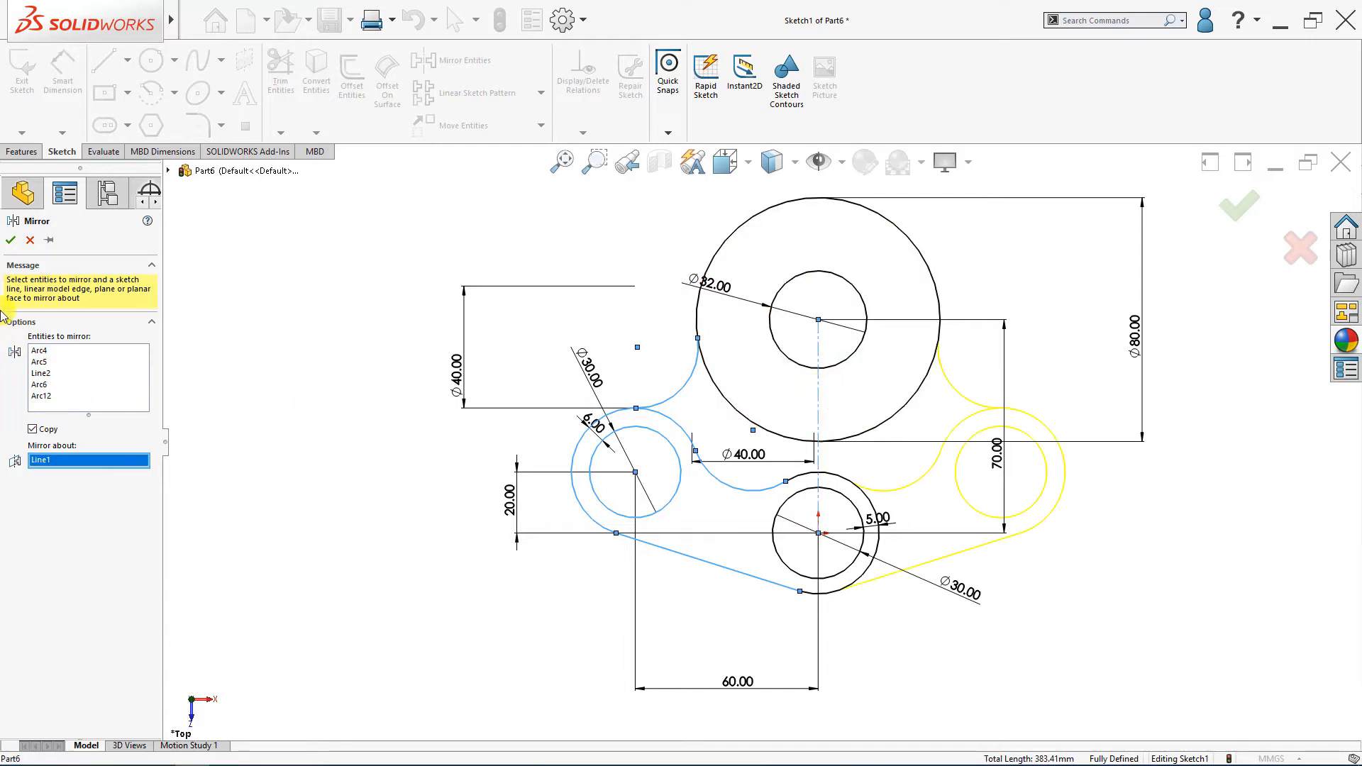
pyautogui.click(12, 240)
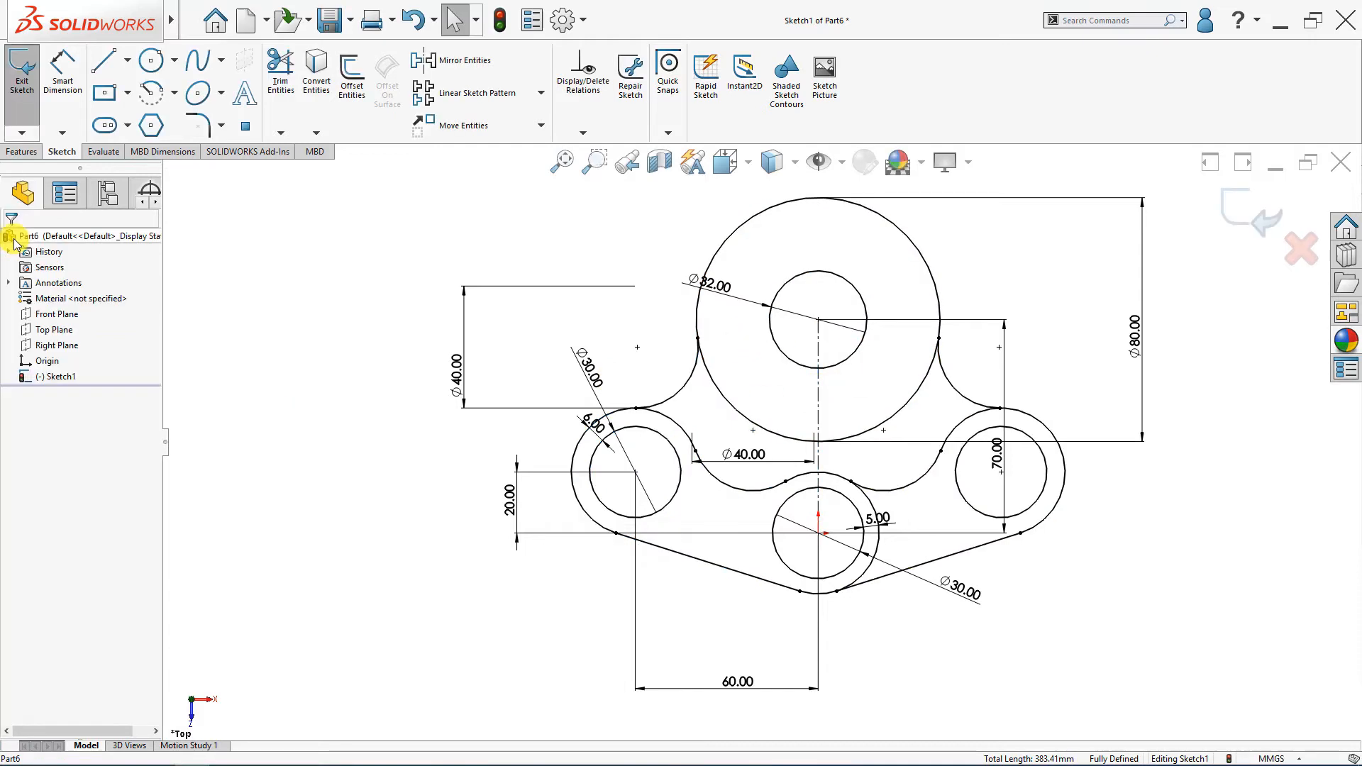
# Trim the leftover right-hand segment of the offset circle around the origin and the lower part of the 80 mm circle
pyautogui.click(286, 120)
pyautogui.click(876, 539)
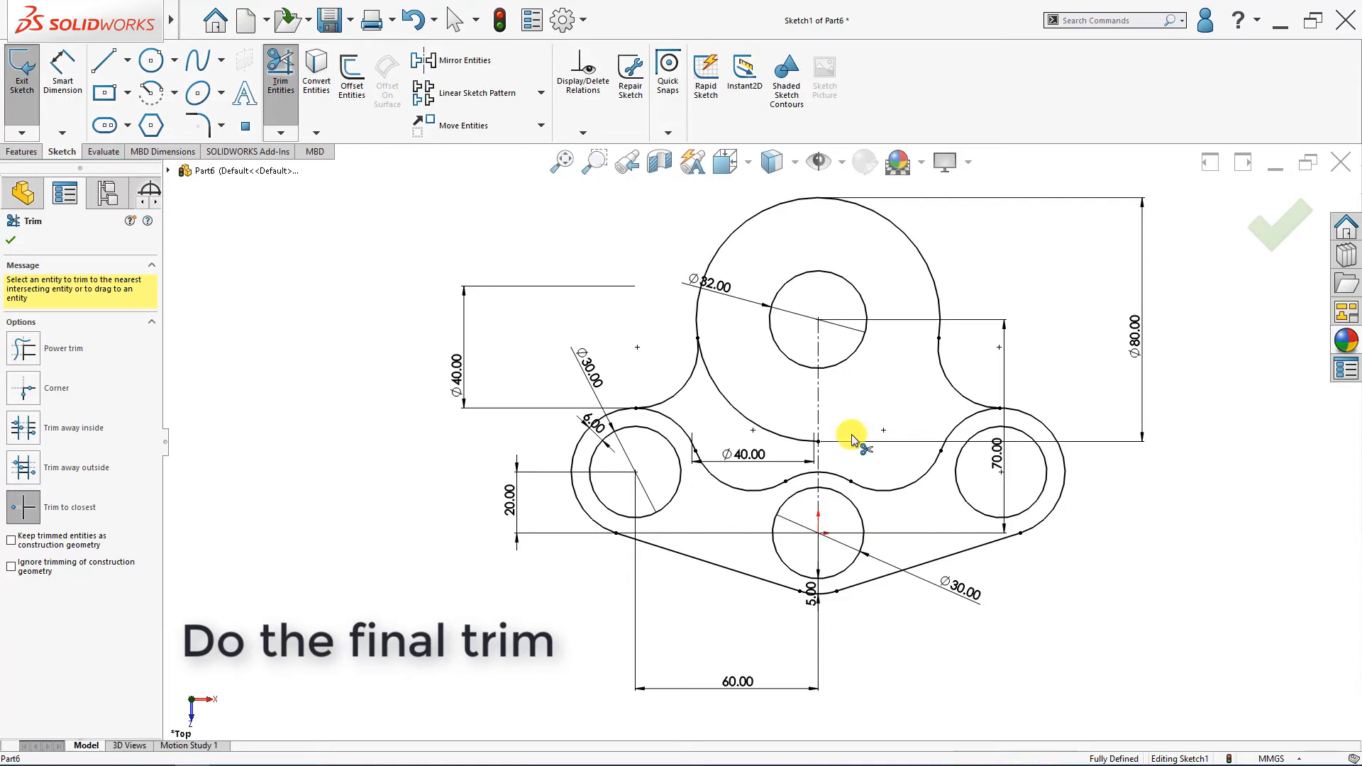
pyautogui.press('f')
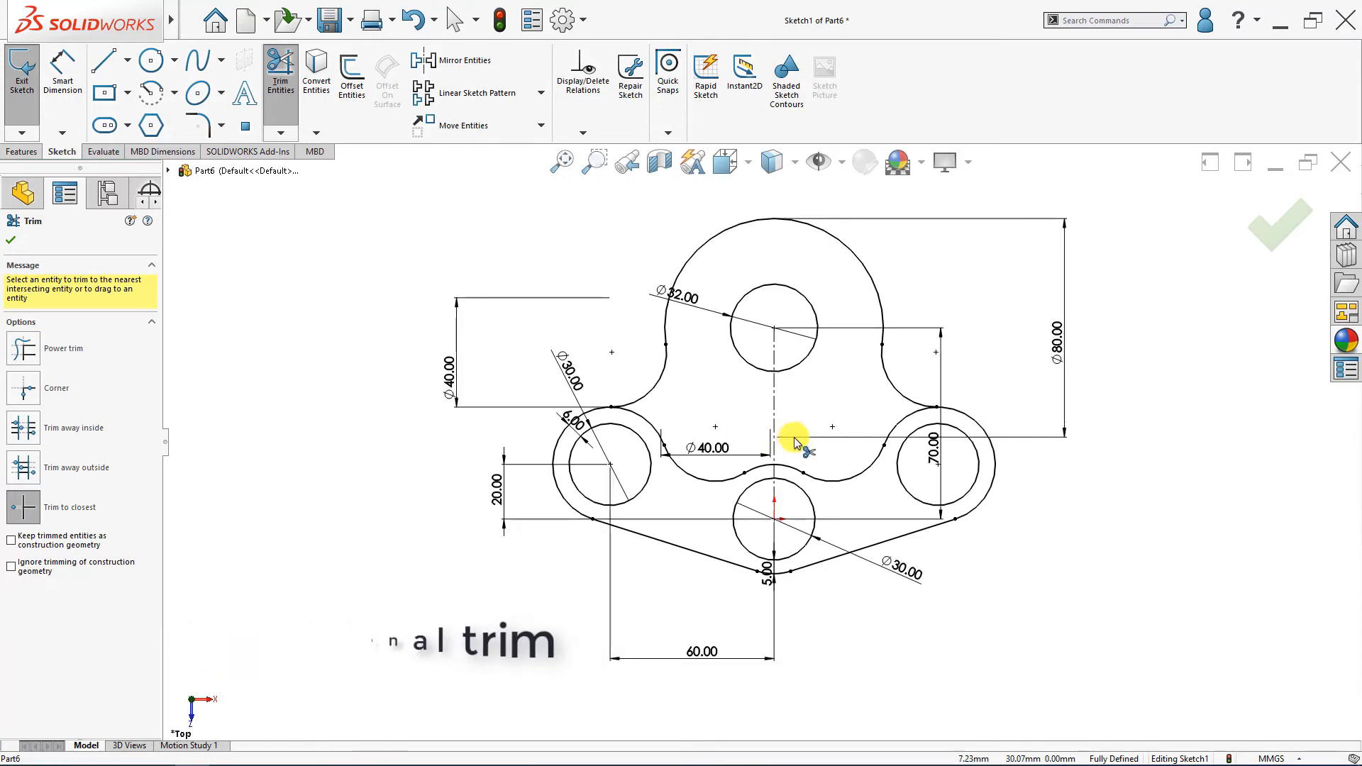
# Sketch two centerpoint arcs around the 32 mm circle's center, radii about 33 mm and 26 mm, running clockwise from directly above the center
pyautogui.press('Escape')
pyautogui.click(594, 161)
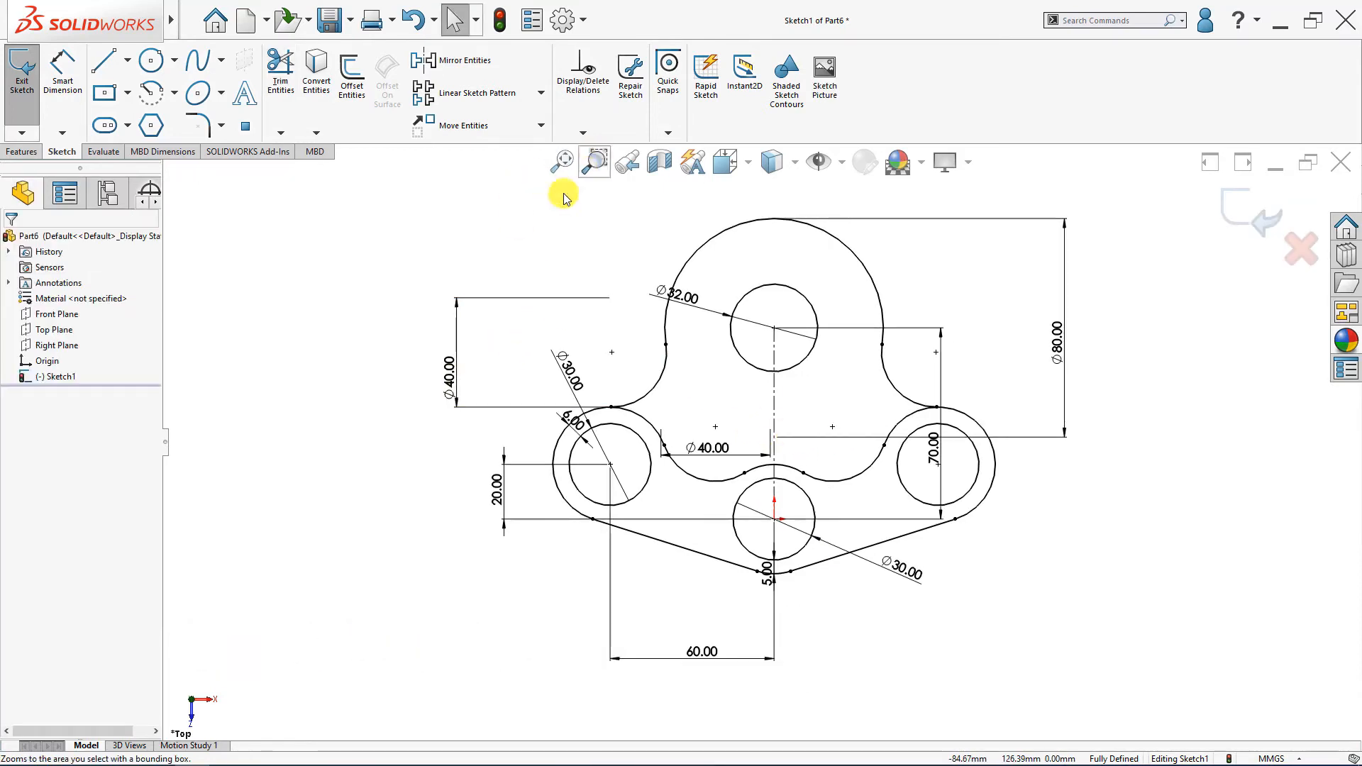
pyautogui.moveTo(473, 195); pyautogui.dragTo(1096, 605)
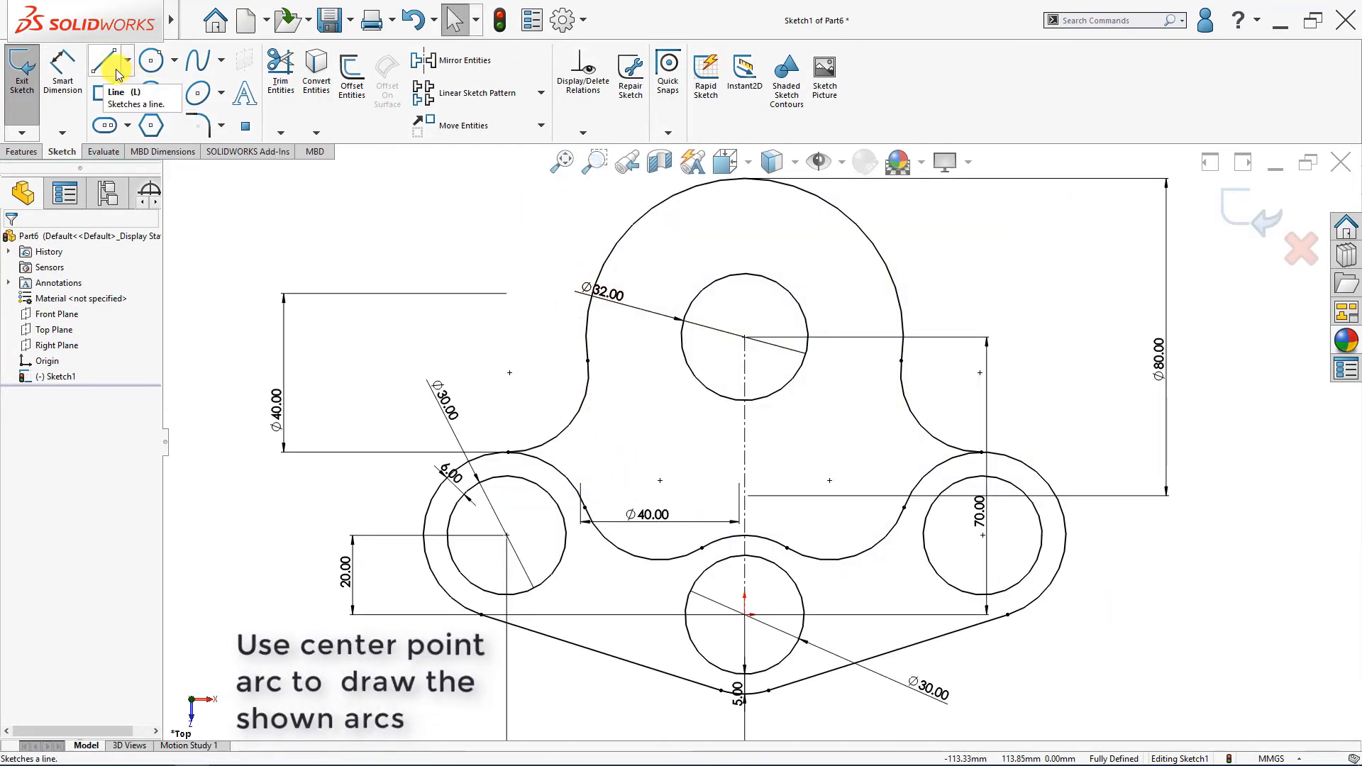
pyautogui.click(162, 97)
pyautogui.click(744, 336)
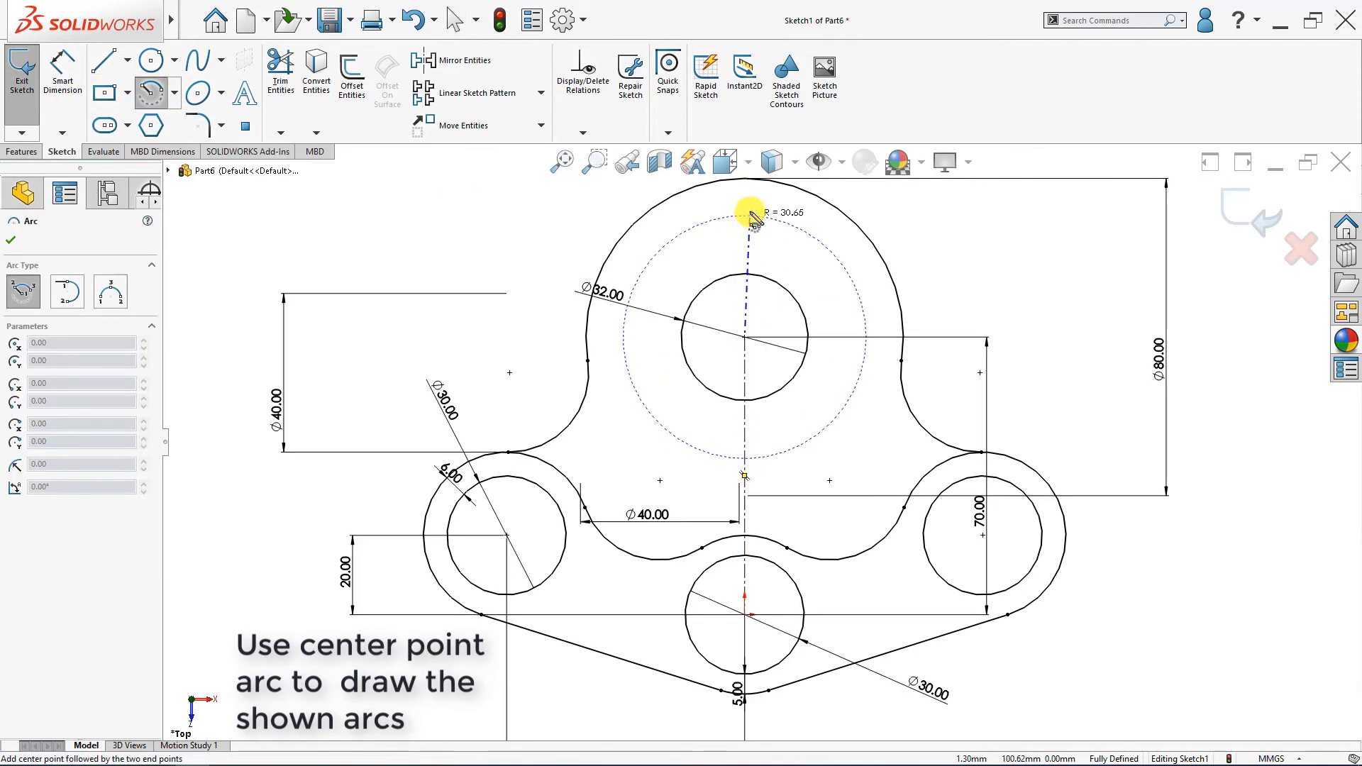
pyautogui.click(745, 207)
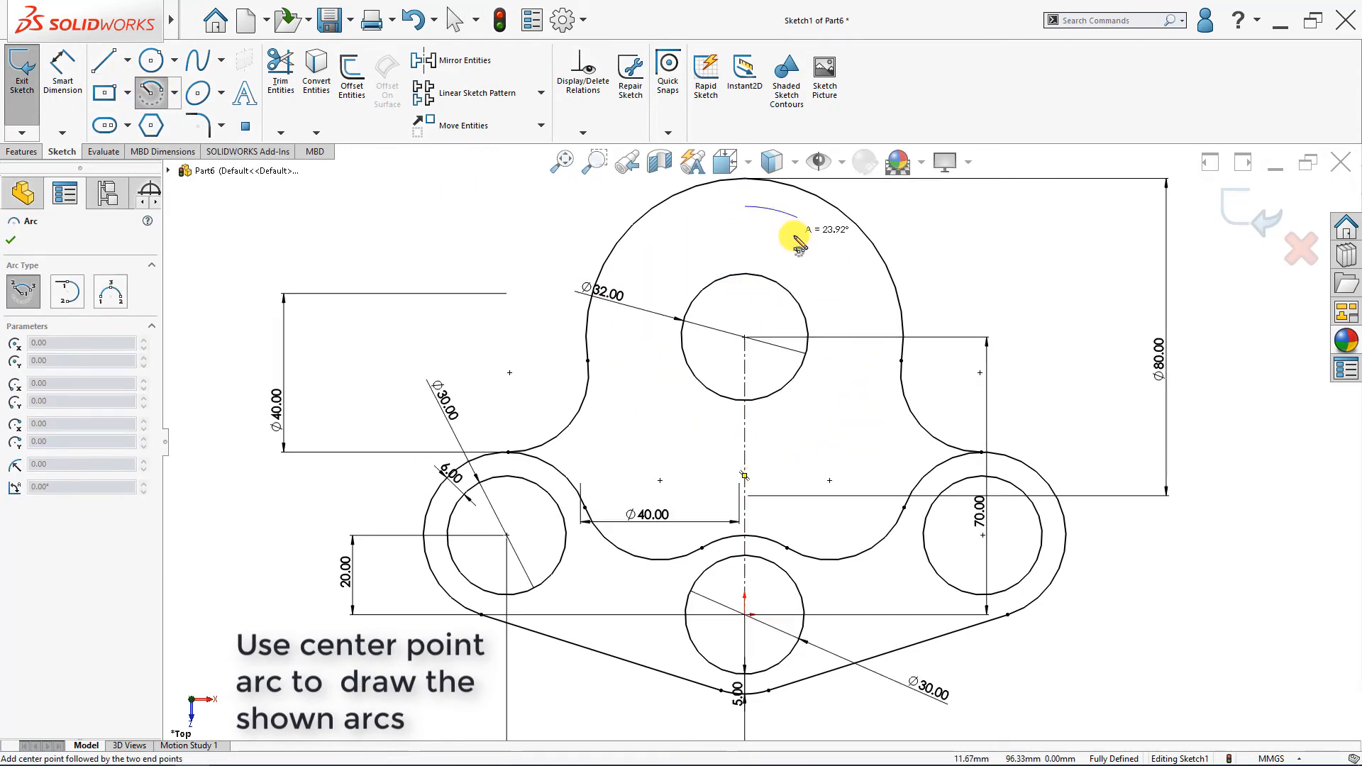
pyautogui.click(745, 337)
pyautogui.click(744, 232)
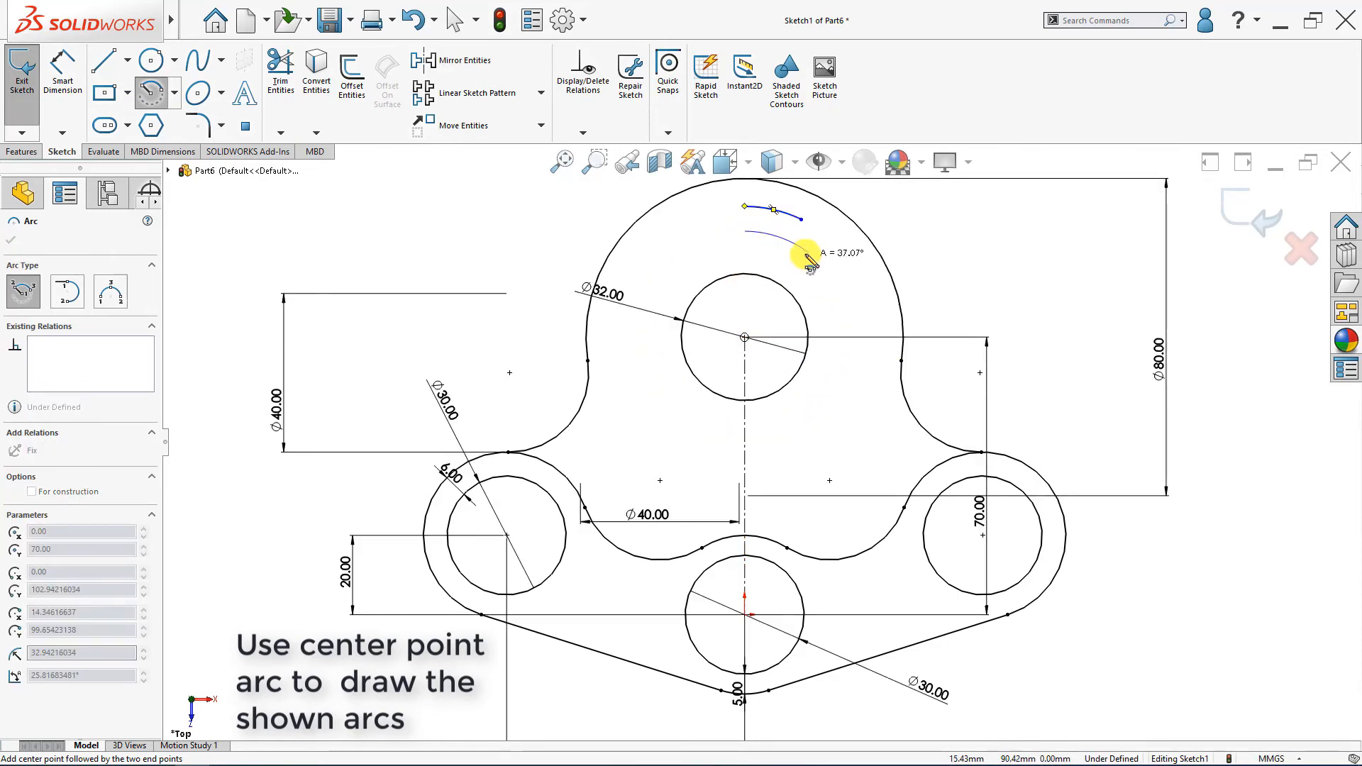
pyautogui.click(790, 242)
pyautogui.press('Escape')
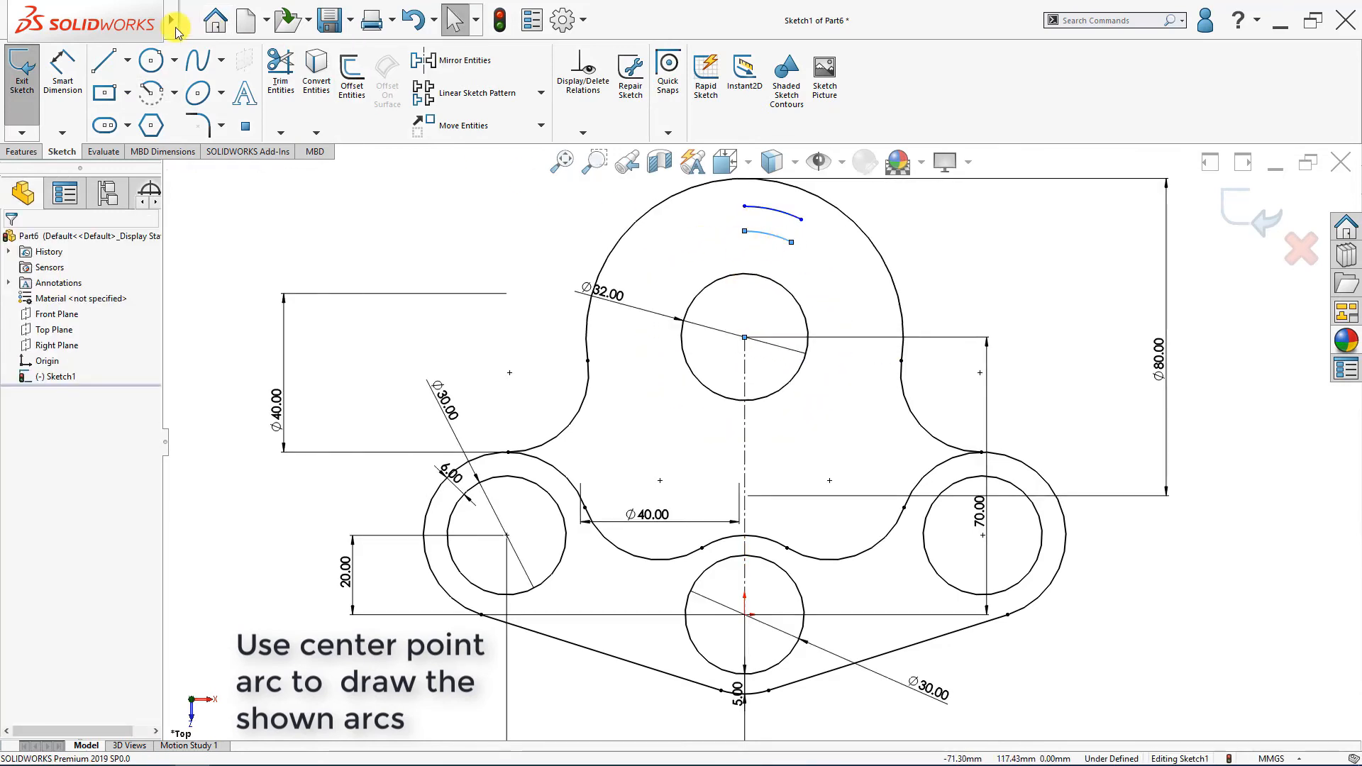
# Sketch a vertical centerline from the 32 mm circle's center up to the outer arc's start point
pyautogui.click(129, 60)
pyautogui.click(125, 91)
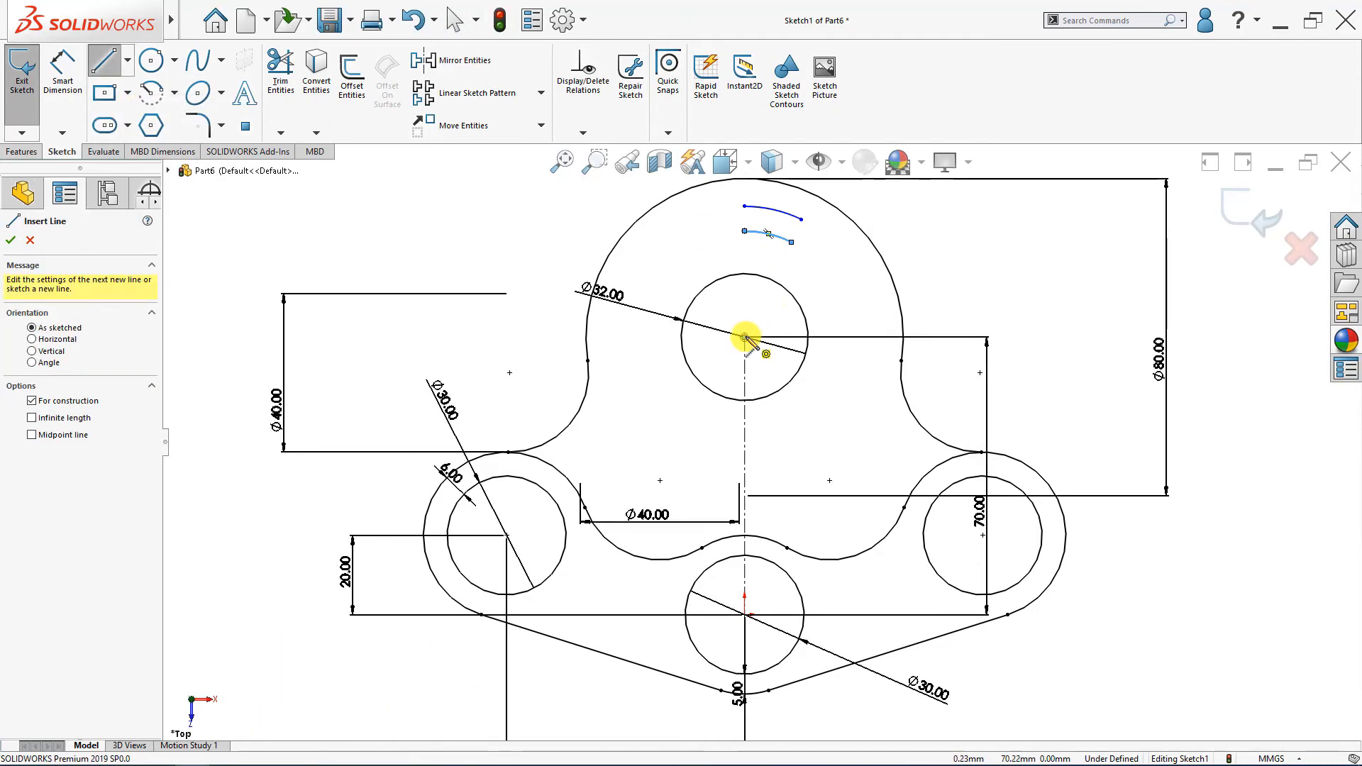
pyautogui.click(745, 233)
pyautogui.click(745, 207)
pyautogui.press('Escape')
pyautogui.press('Escape')
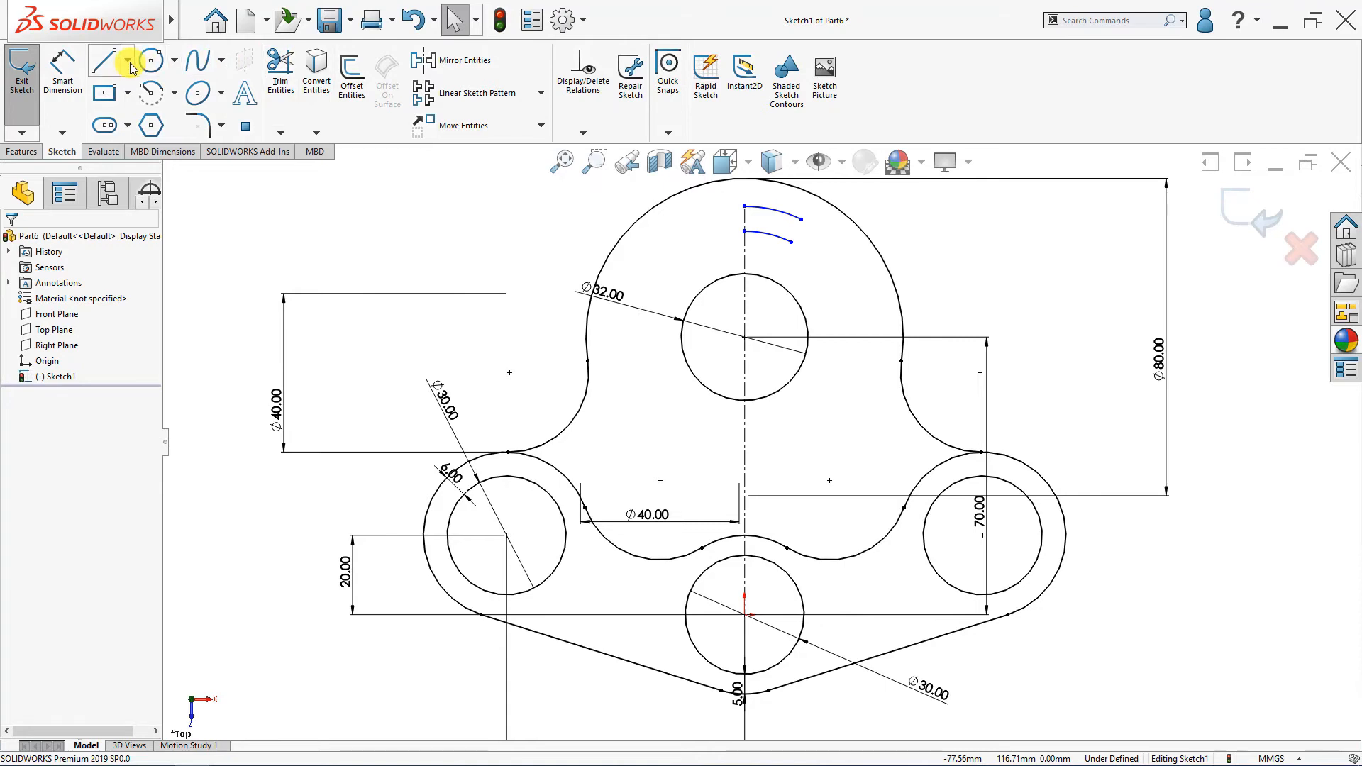
# Join the right-hand endpoints of the two new arcs with a straight line
pyautogui.click(103, 71)
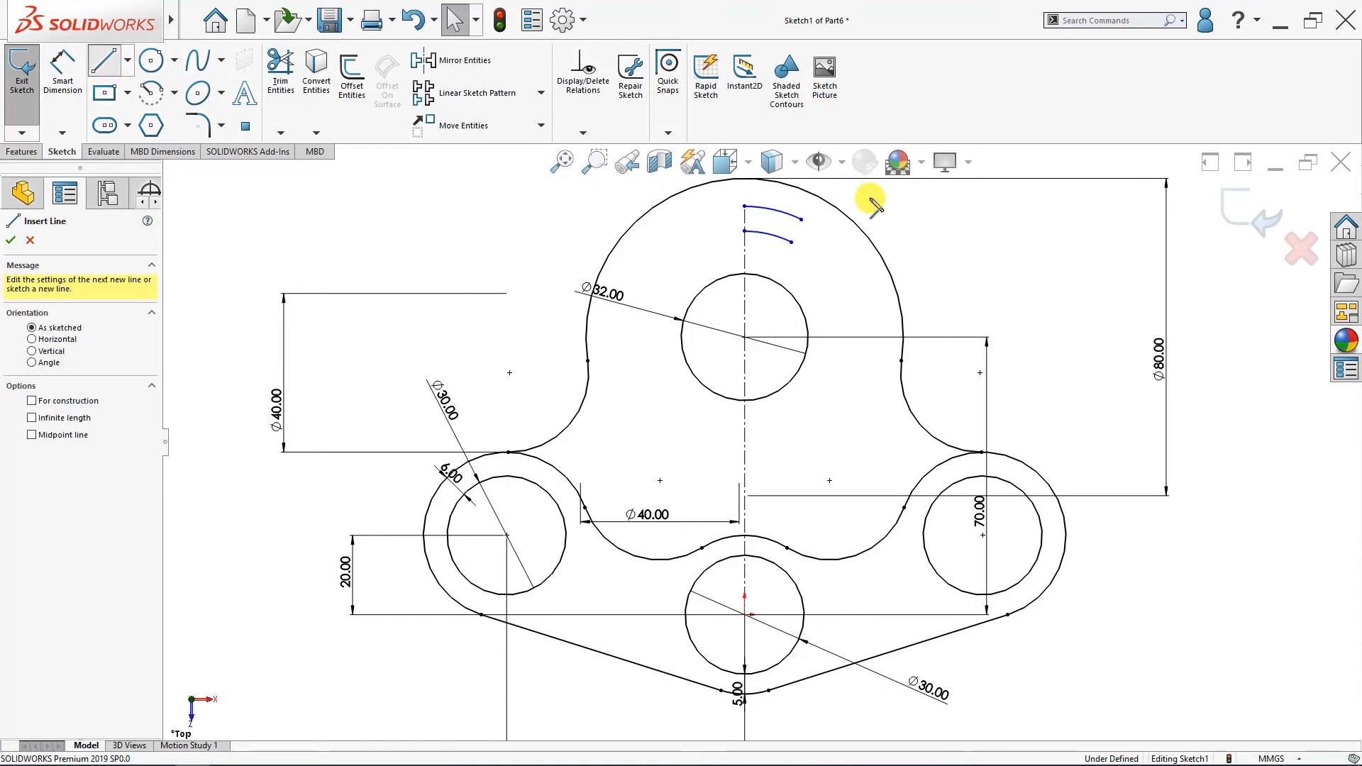
pyautogui.click(801, 220)
pyautogui.click(791, 242)
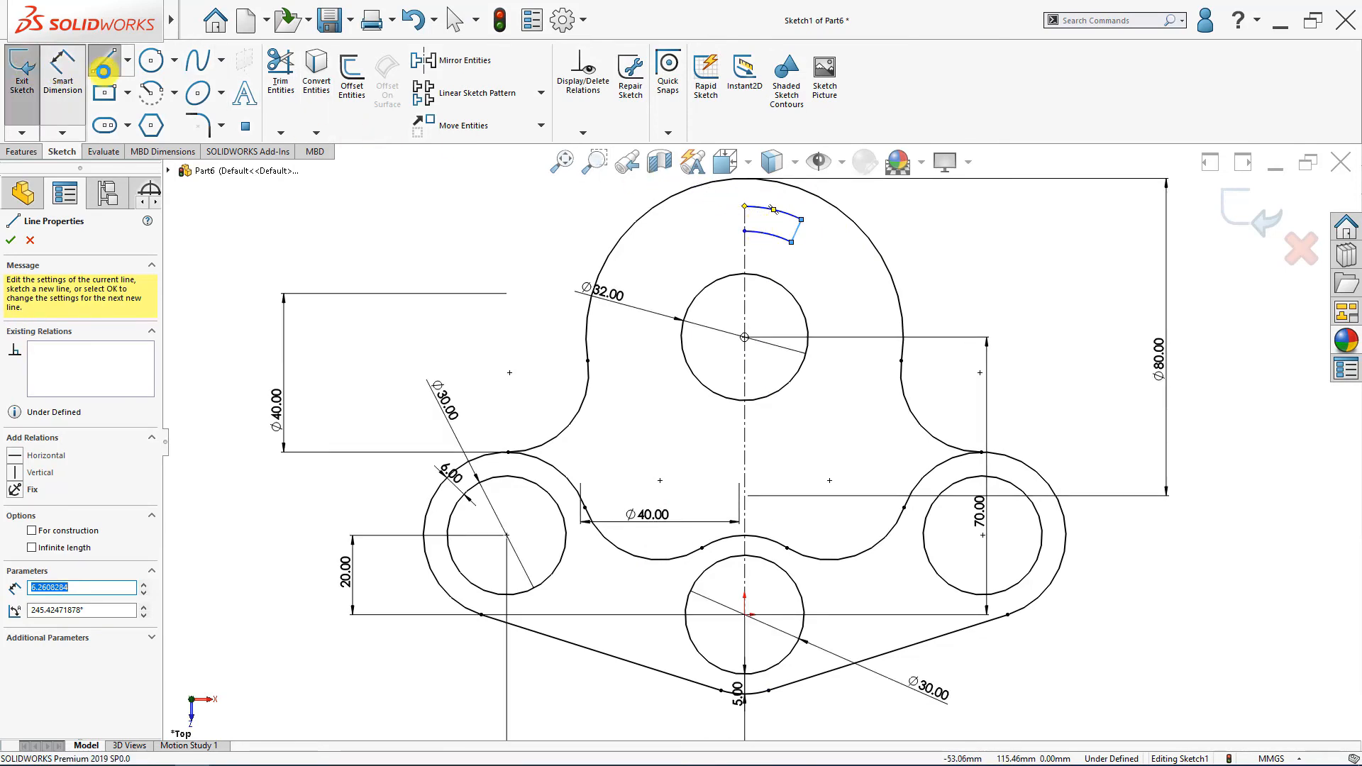
# Dimension the new arcs with a radius of 32 mm for the outer one and 21 mm for the inner one
pyautogui.click(62, 69)
pyautogui.click(795, 217)
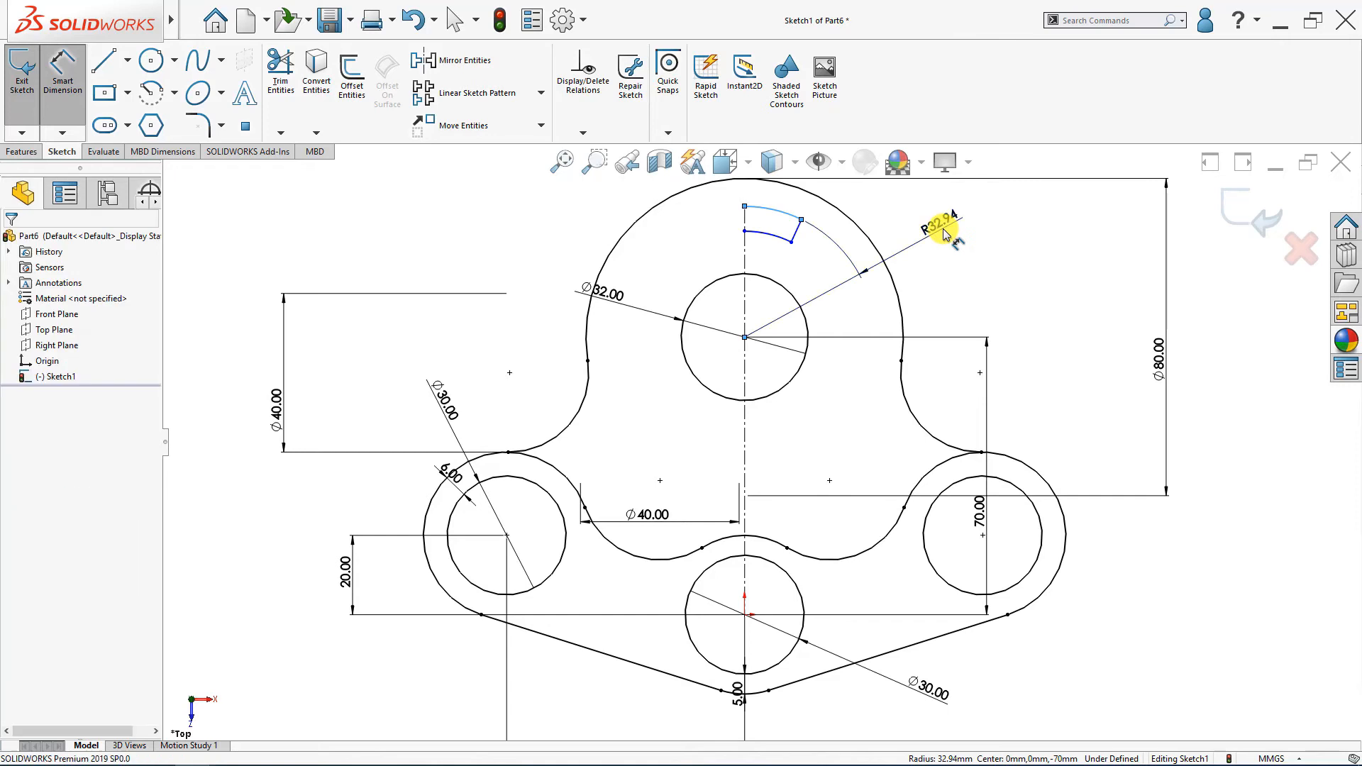
pyautogui.click(944, 231)
pyautogui.write('32')
pyautogui.press('Return')
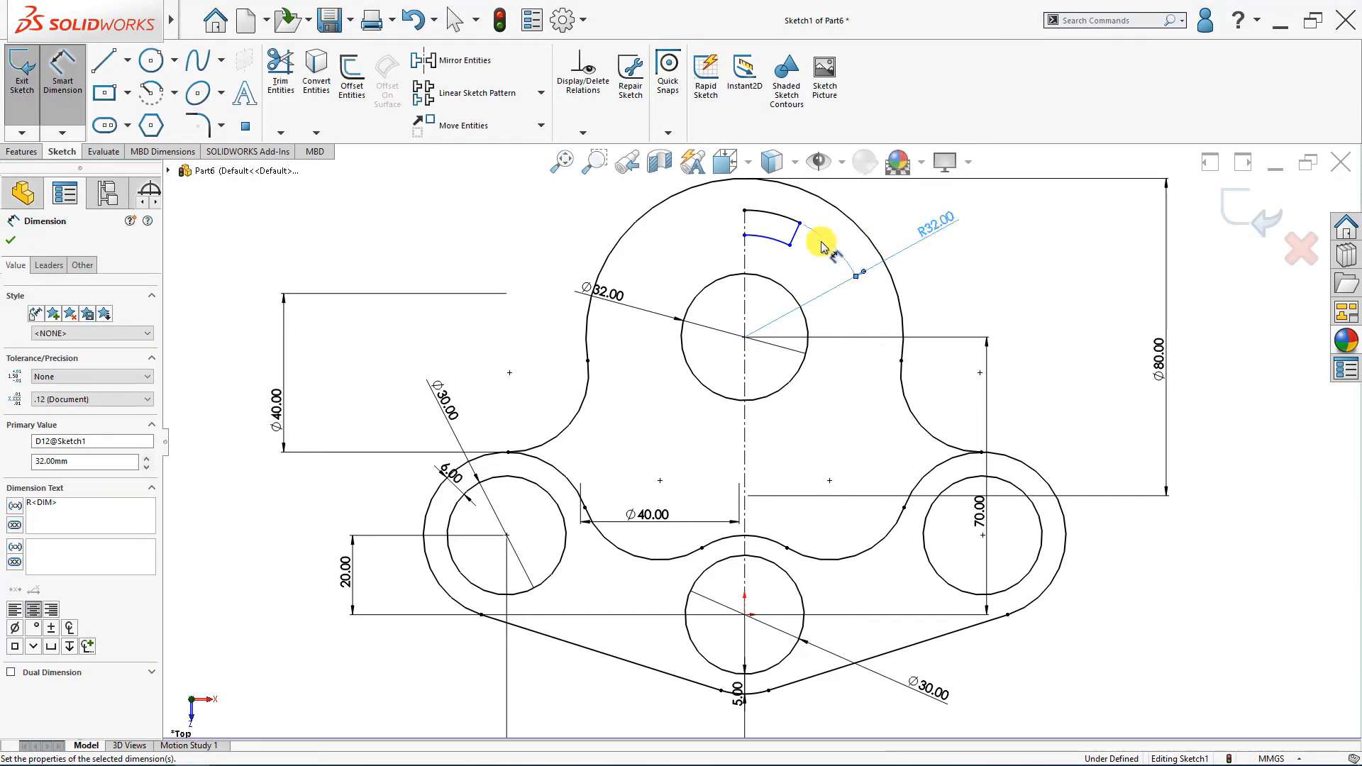
pyautogui.click(778, 246)
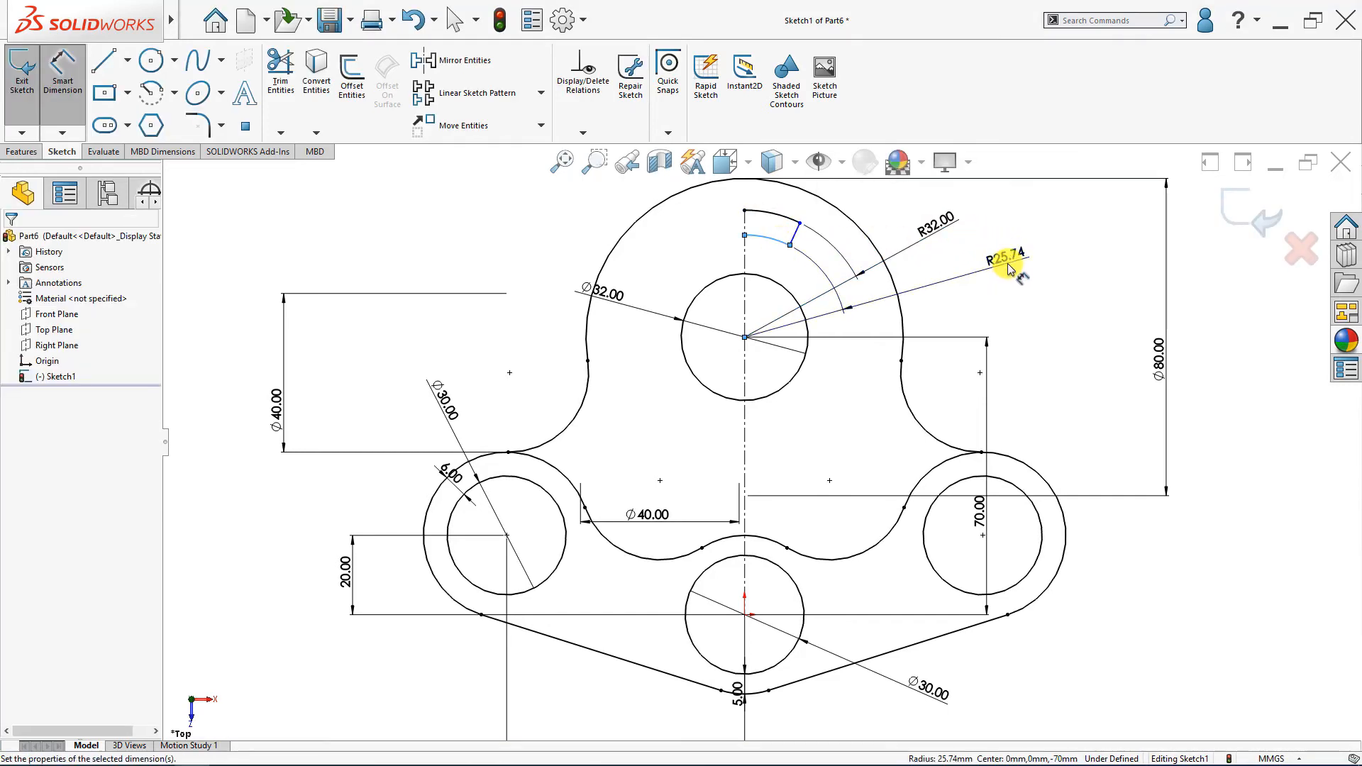
pyautogui.click(1007, 263)
pyautogui.write('21')
pyautogui.press('Return')
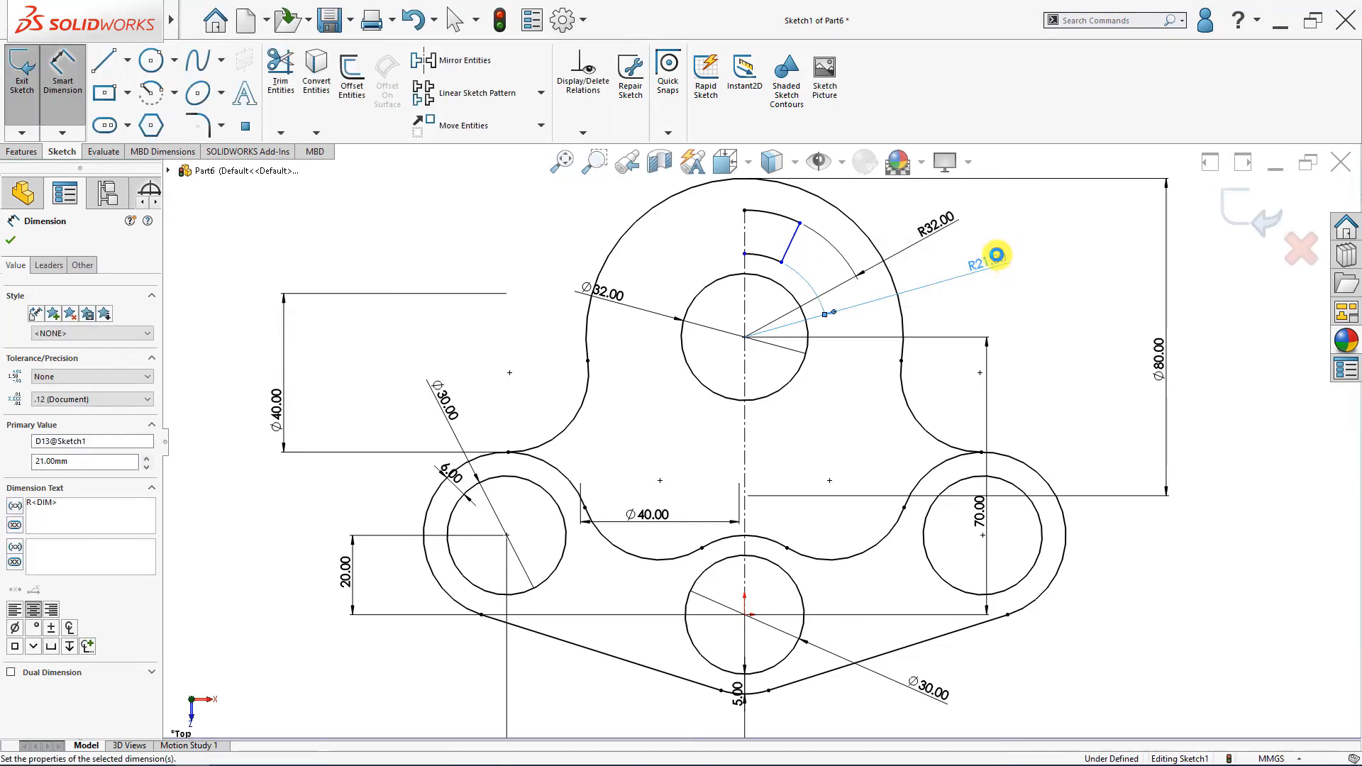
# Mirror the two arcs and their connecting line about the short vertical centerline above the 32 mm circle's center
pyautogui.click(426, 60)
pyautogui.click(779, 217)
pyautogui.click(769, 257)
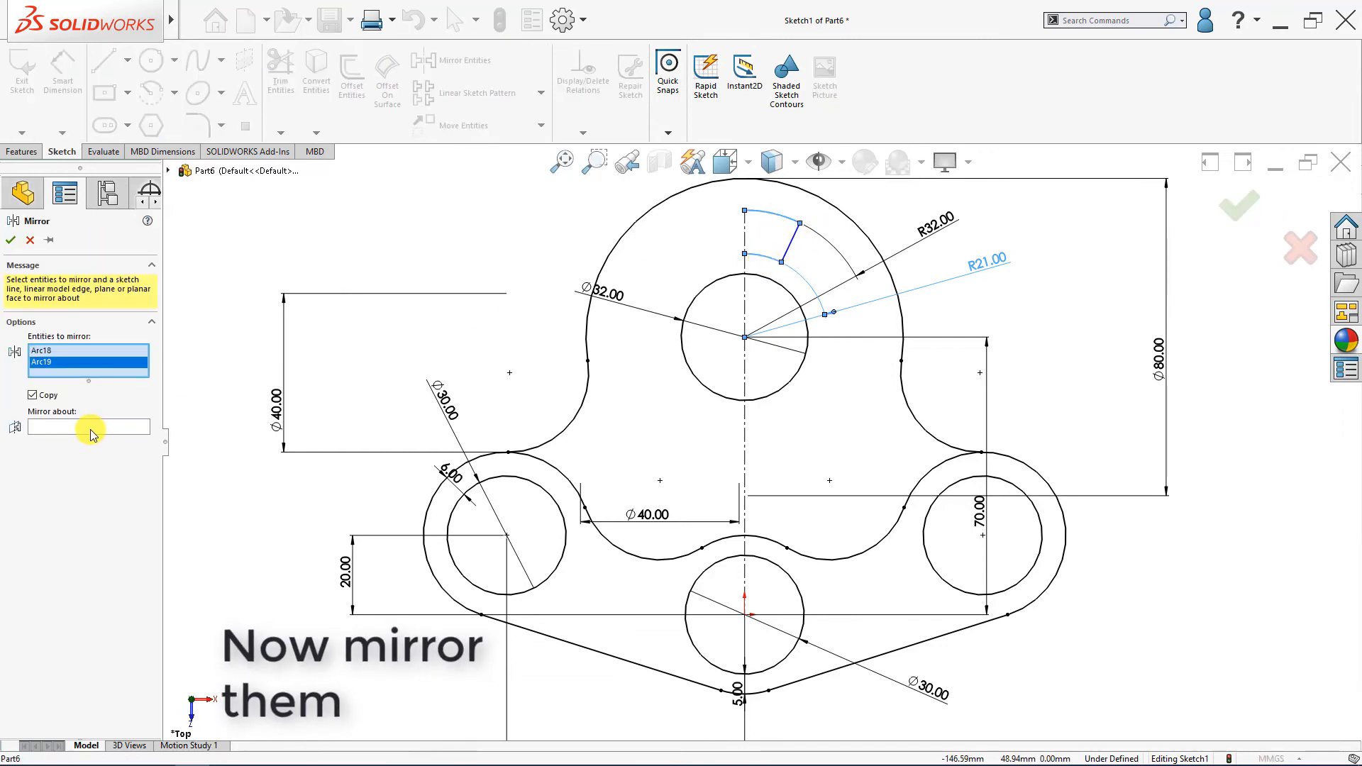
pyautogui.click(791, 246)
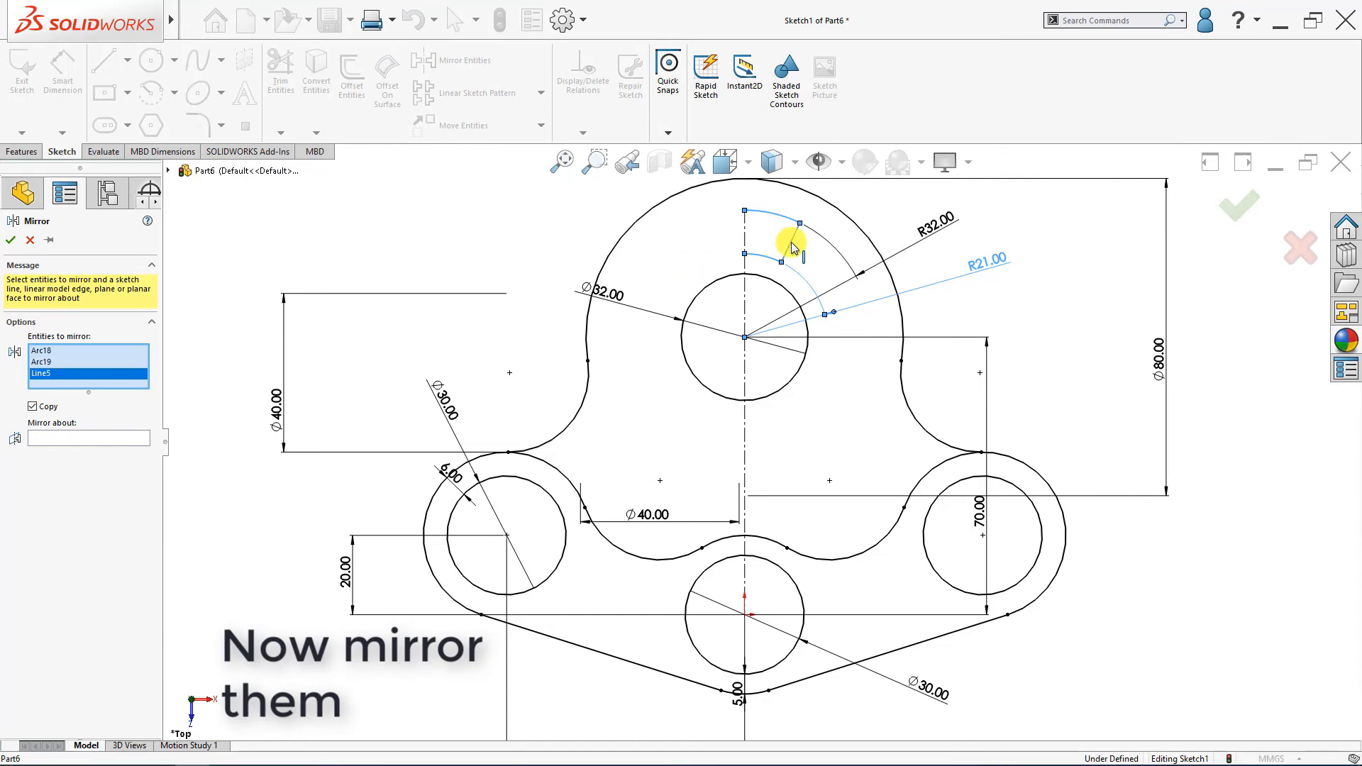
pyautogui.click(45, 447)
pyautogui.click(743, 244)
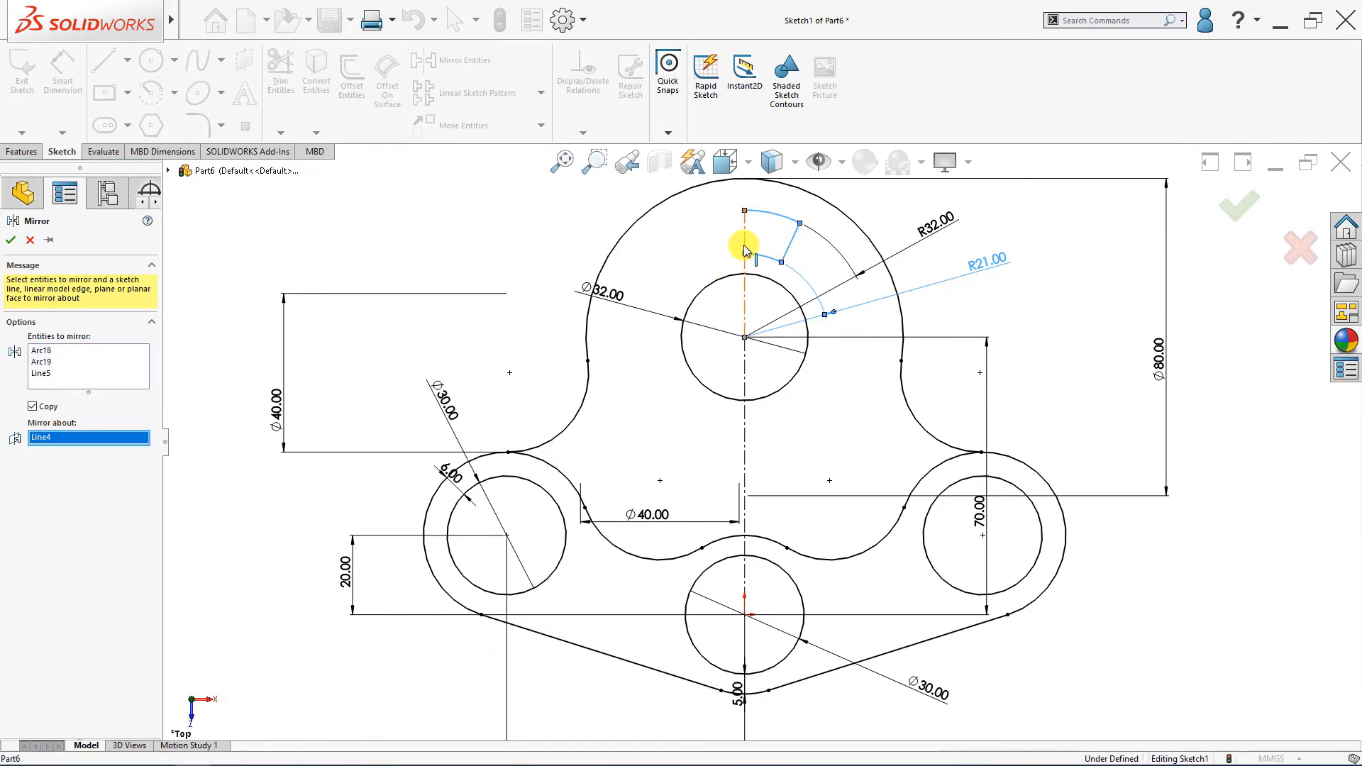
pyautogui.click(10, 243)
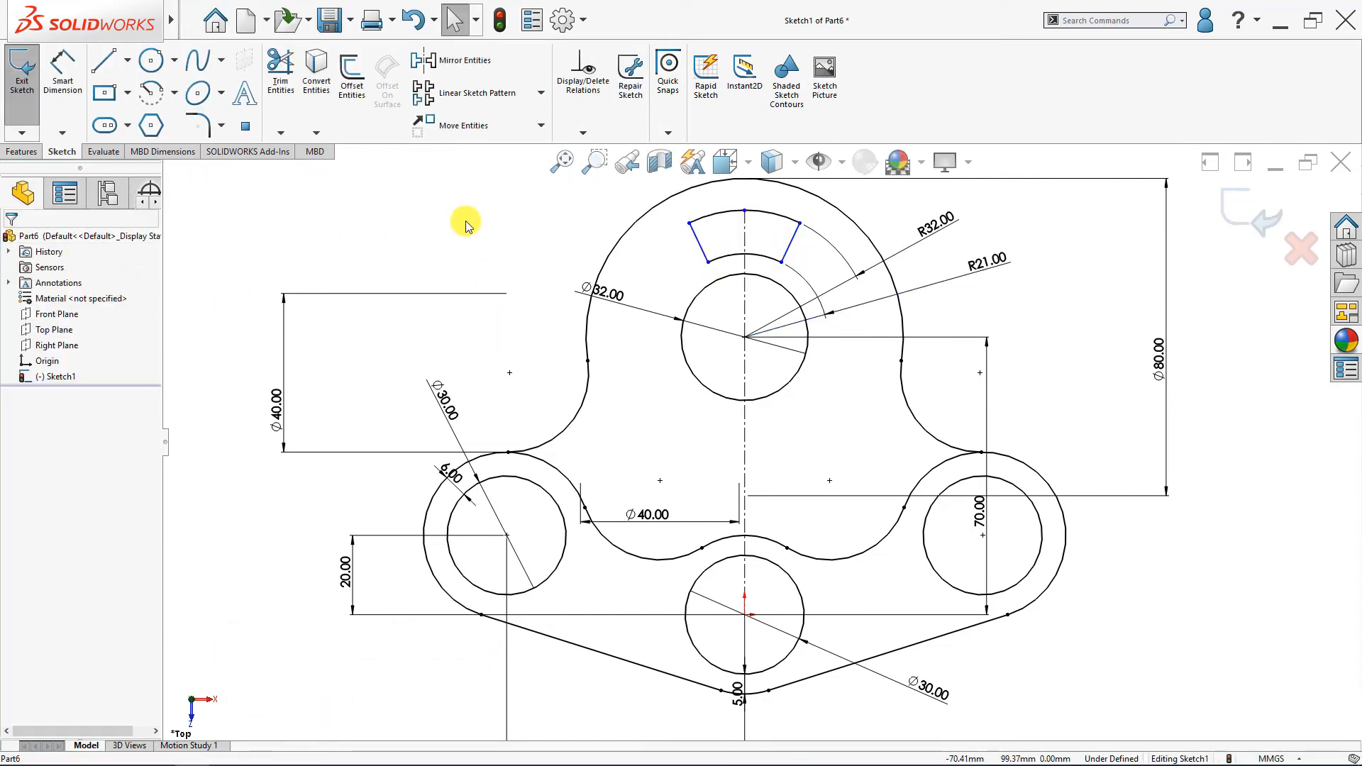
# Start a circular sketch pattern with the closed slot's two side lines and its inner and outer arcs as entities
pyautogui.click(541, 93)
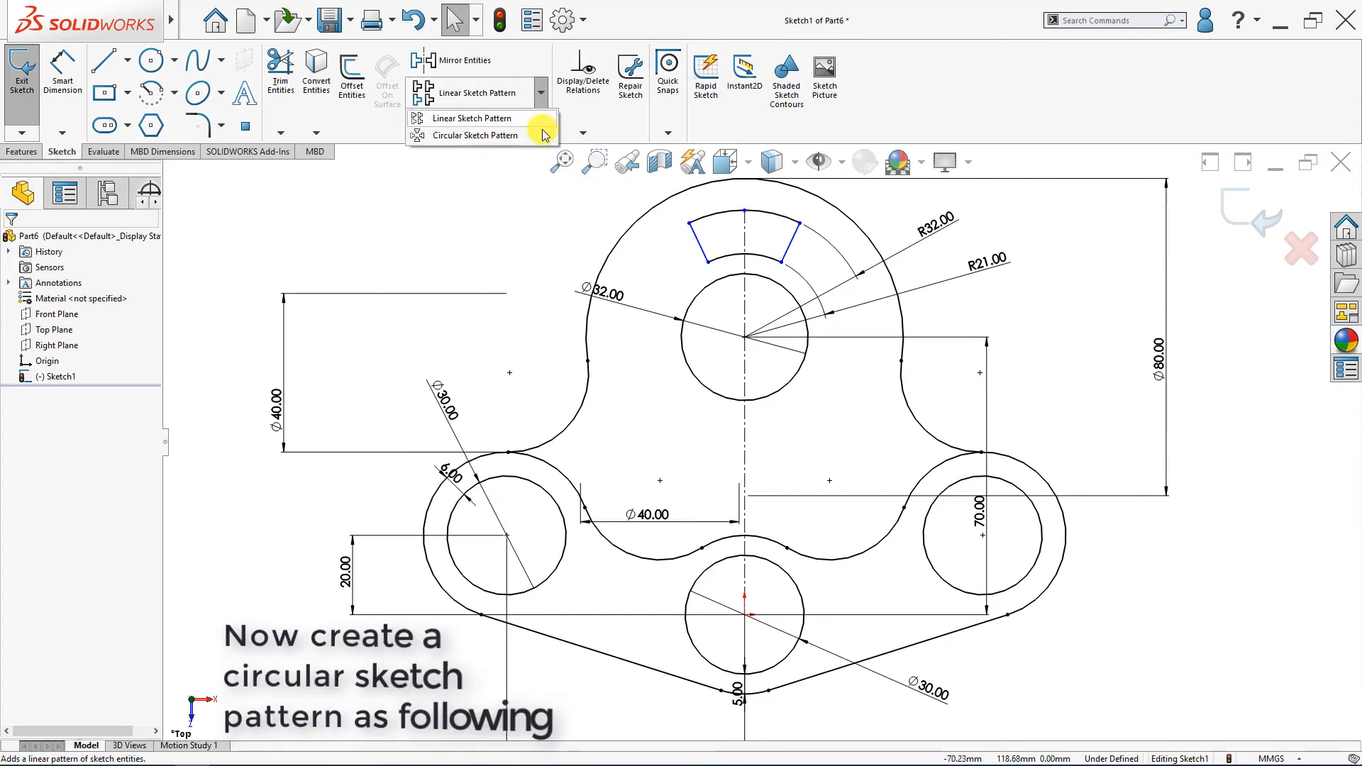
pyautogui.click(540, 126)
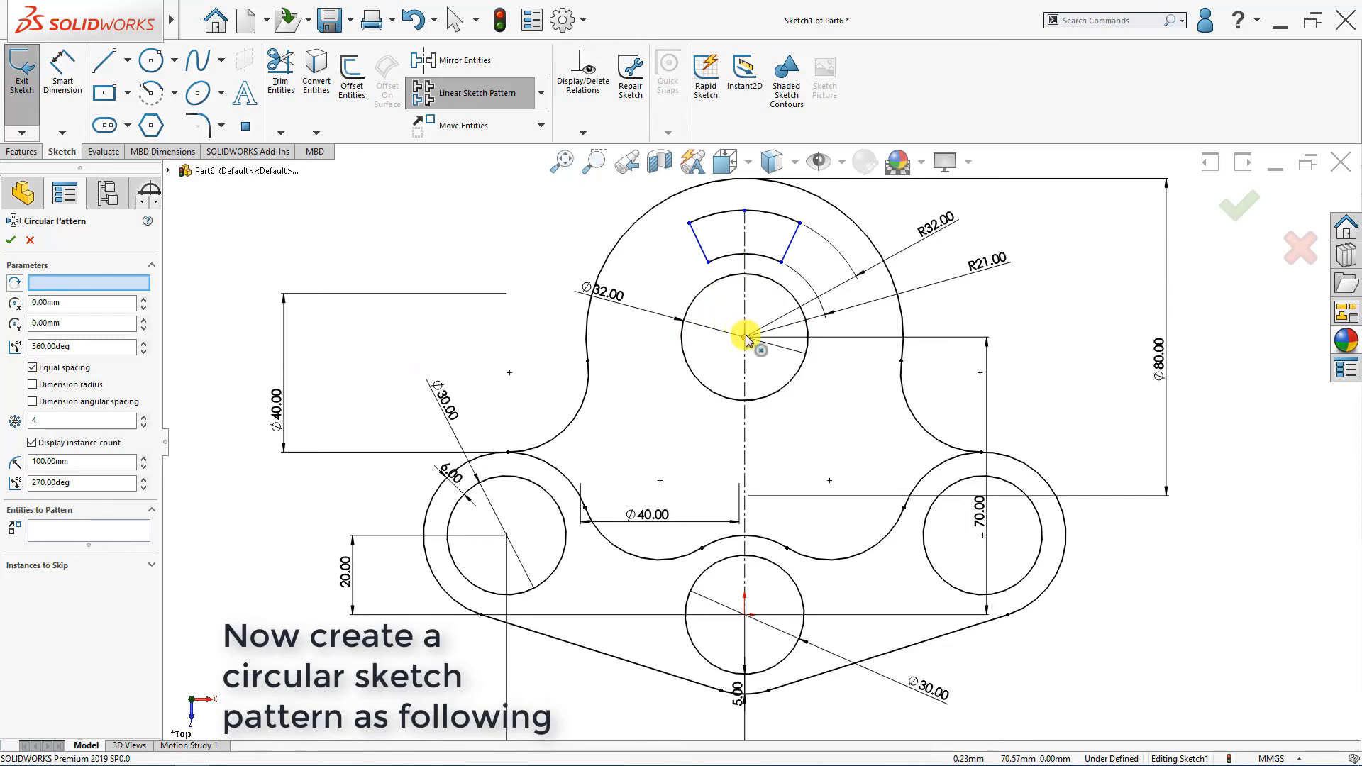
pyautogui.click(92, 529)
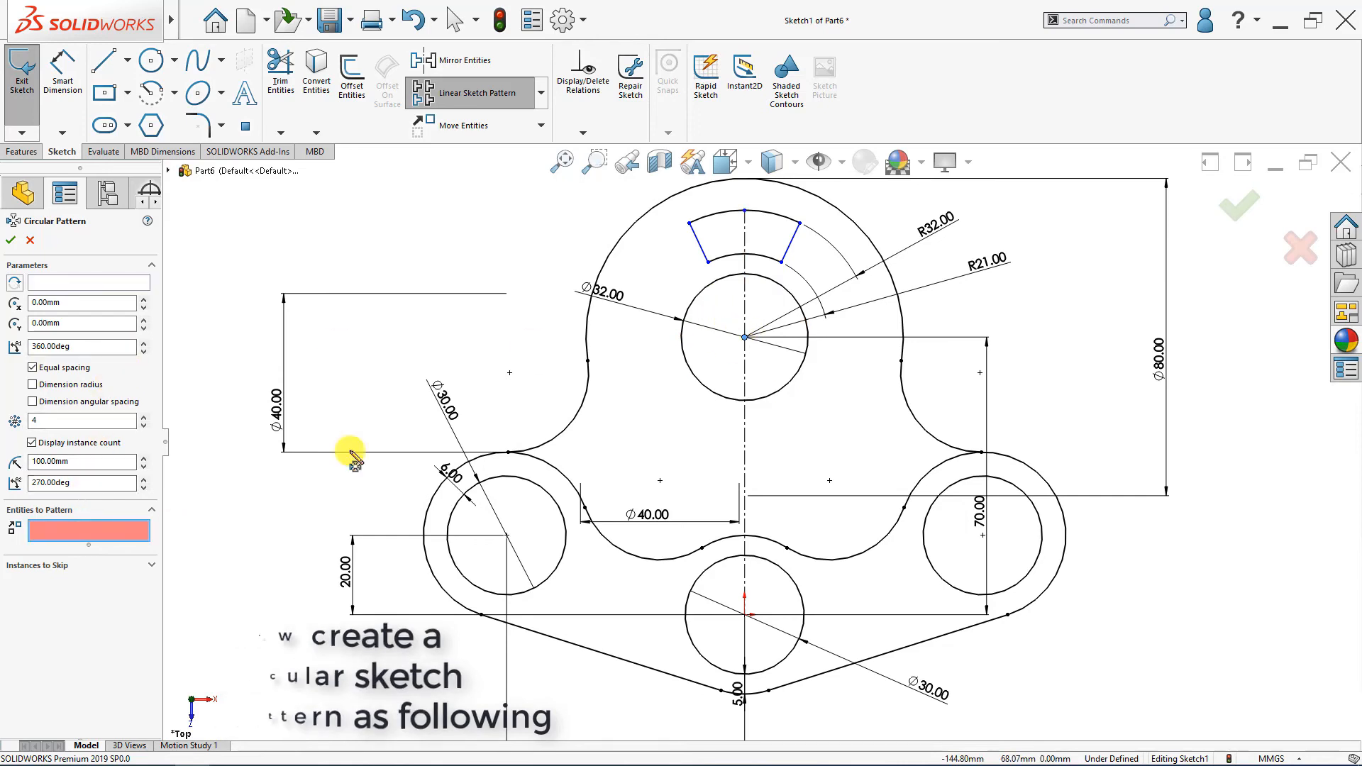
pyautogui.click(704, 259)
pyautogui.click(723, 256)
pyautogui.click(790, 241)
pyautogui.click(780, 218)
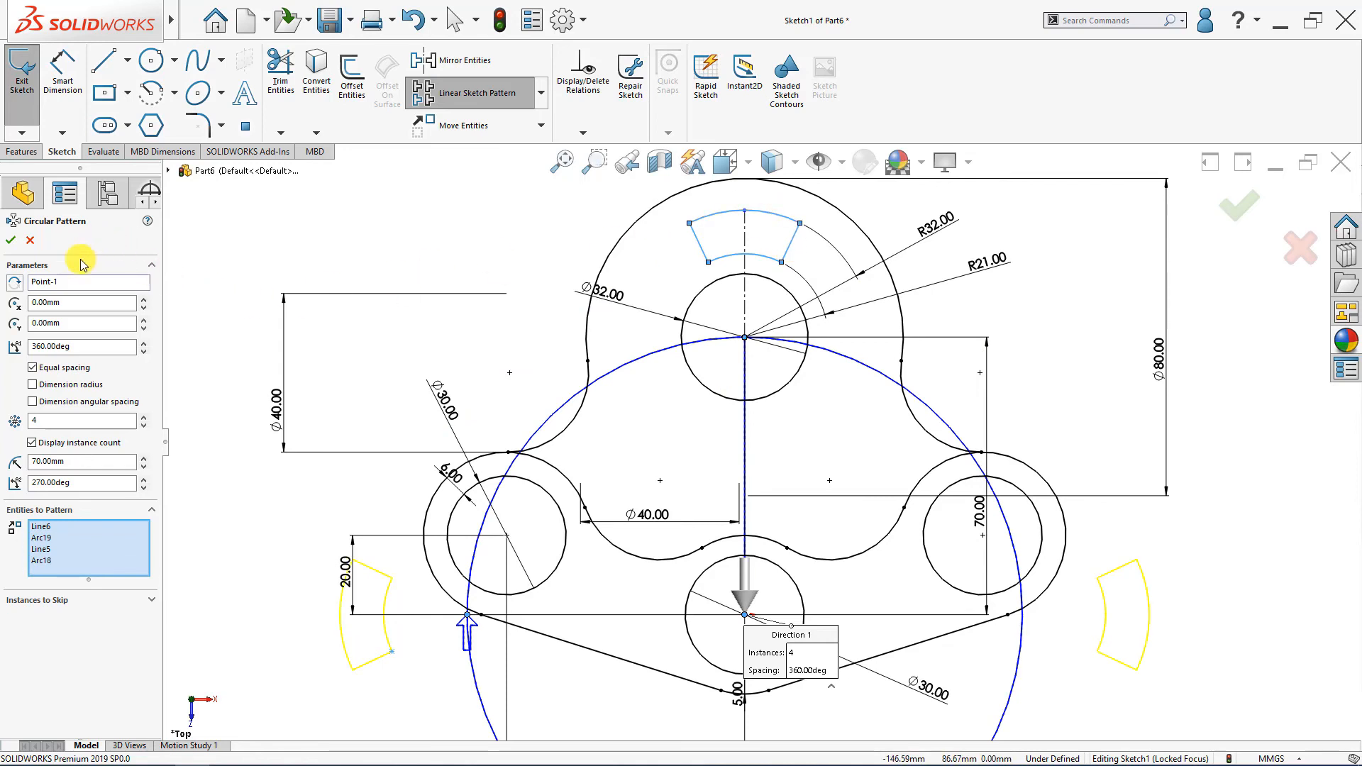
# Center the circular pattern on the 32 mm circle's center and create 6 equally spaced instances over 360 degrees
pyautogui.click(85, 282)
pyautogui.rightClick(103, 284)
pyautogui.click(156, 291)
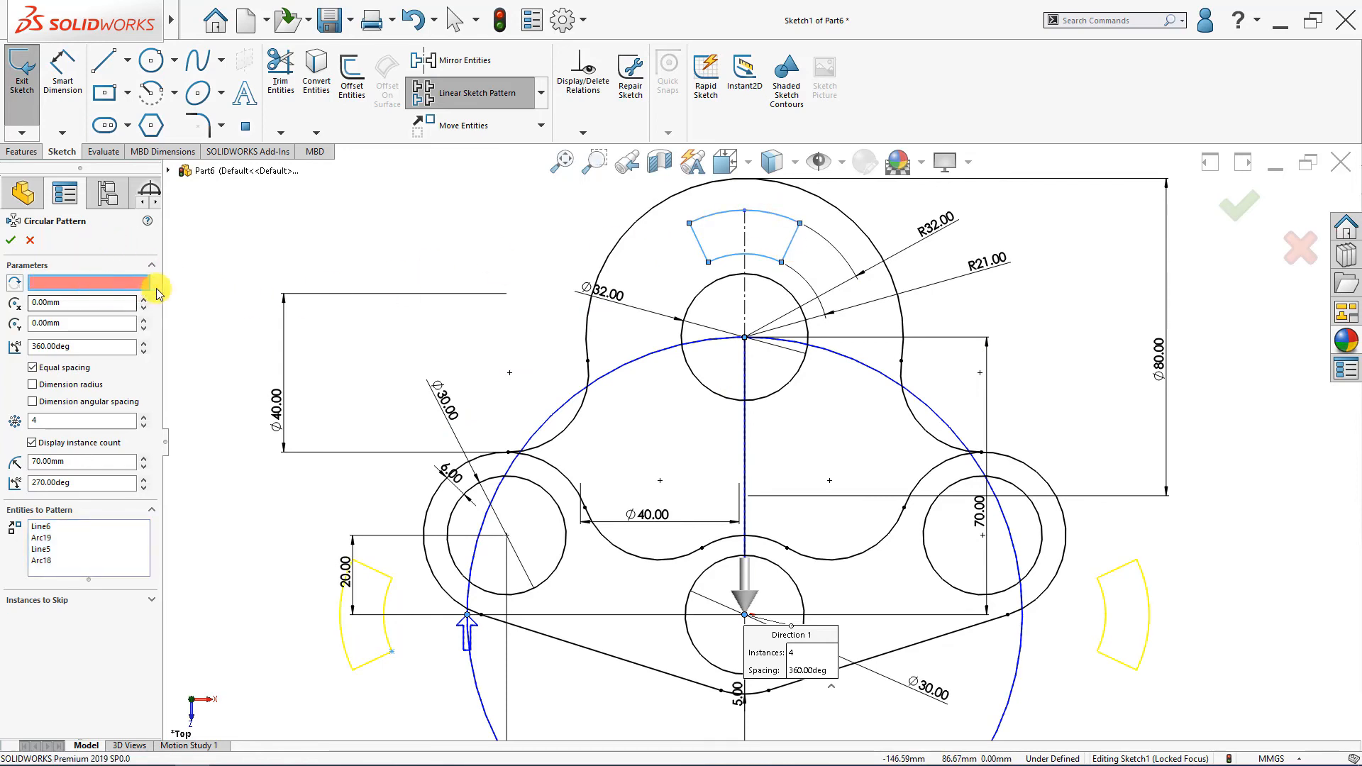
pyautogui.click(745, 338)
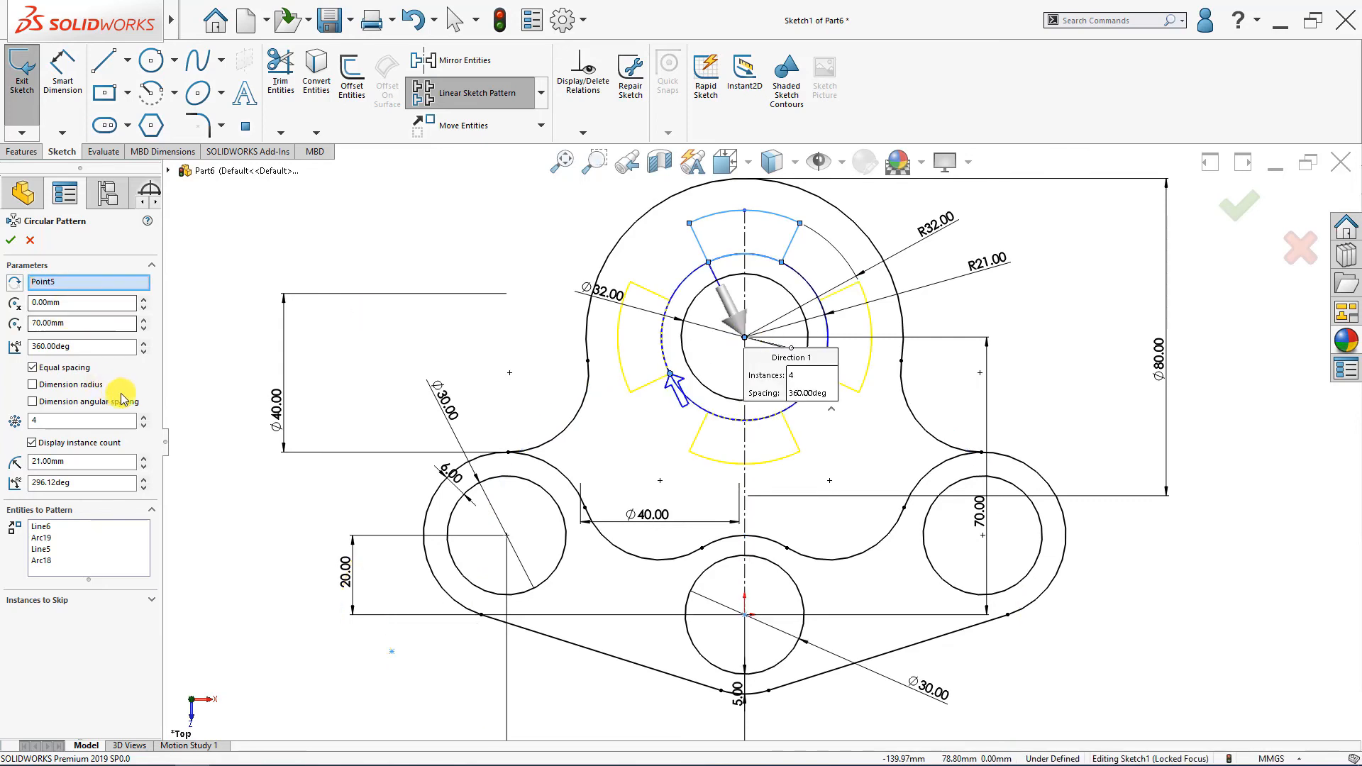
pyautogui.click(145, 417)
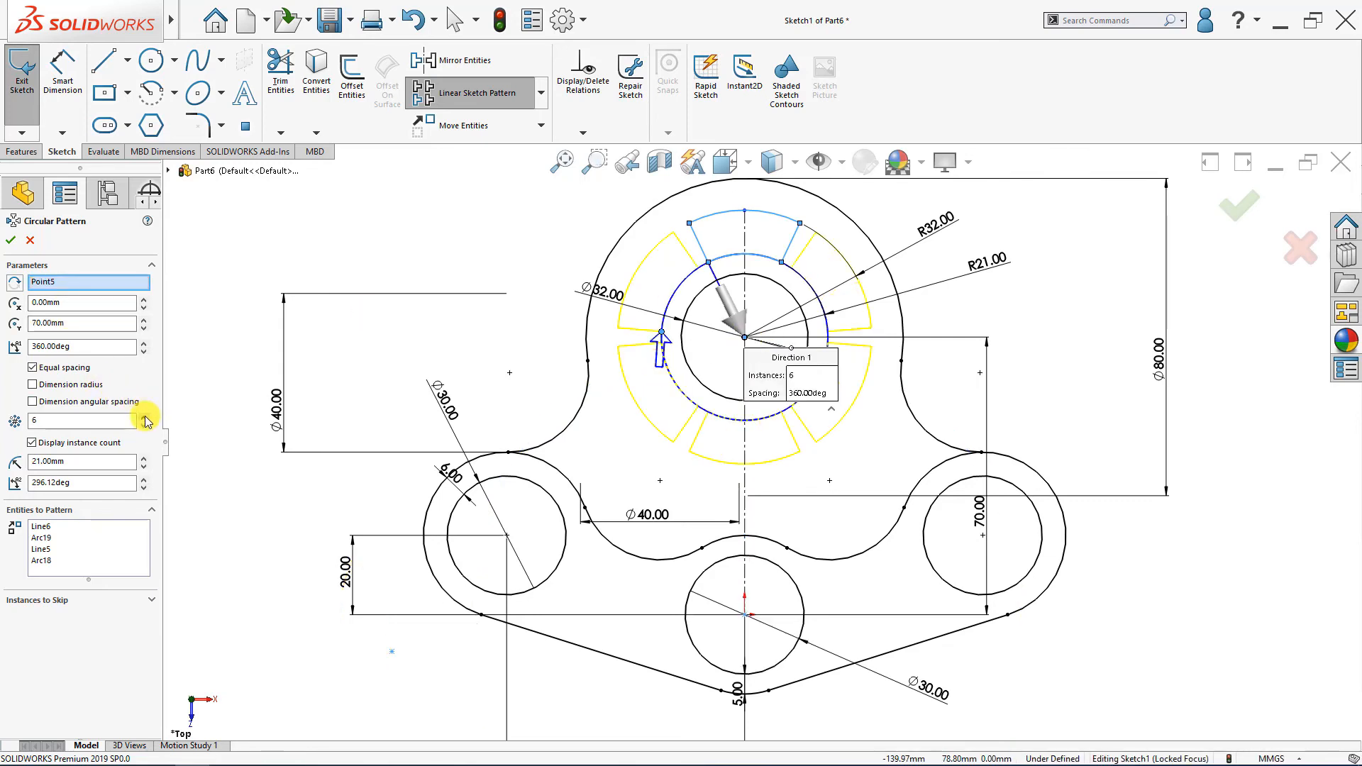
pyautogui.click(12, 243)
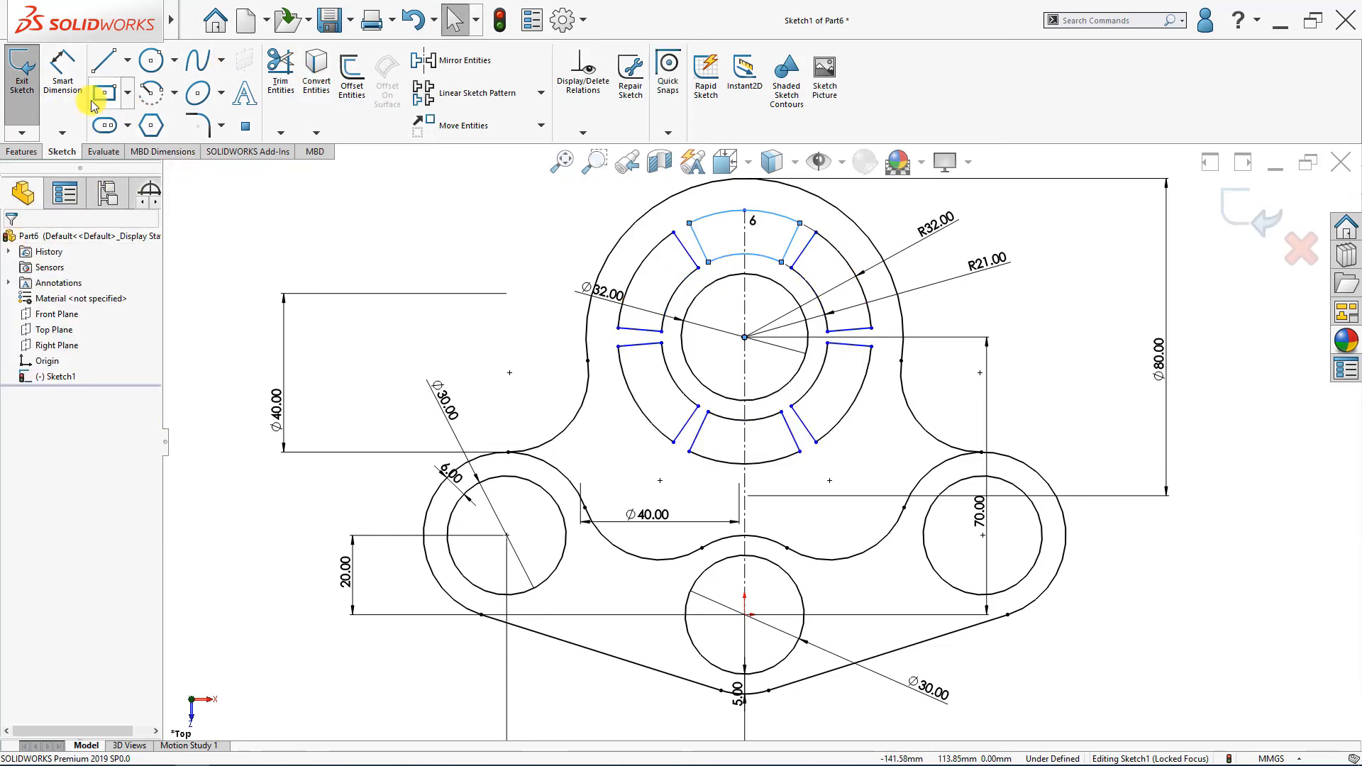
pyautogui.click(62, 71)
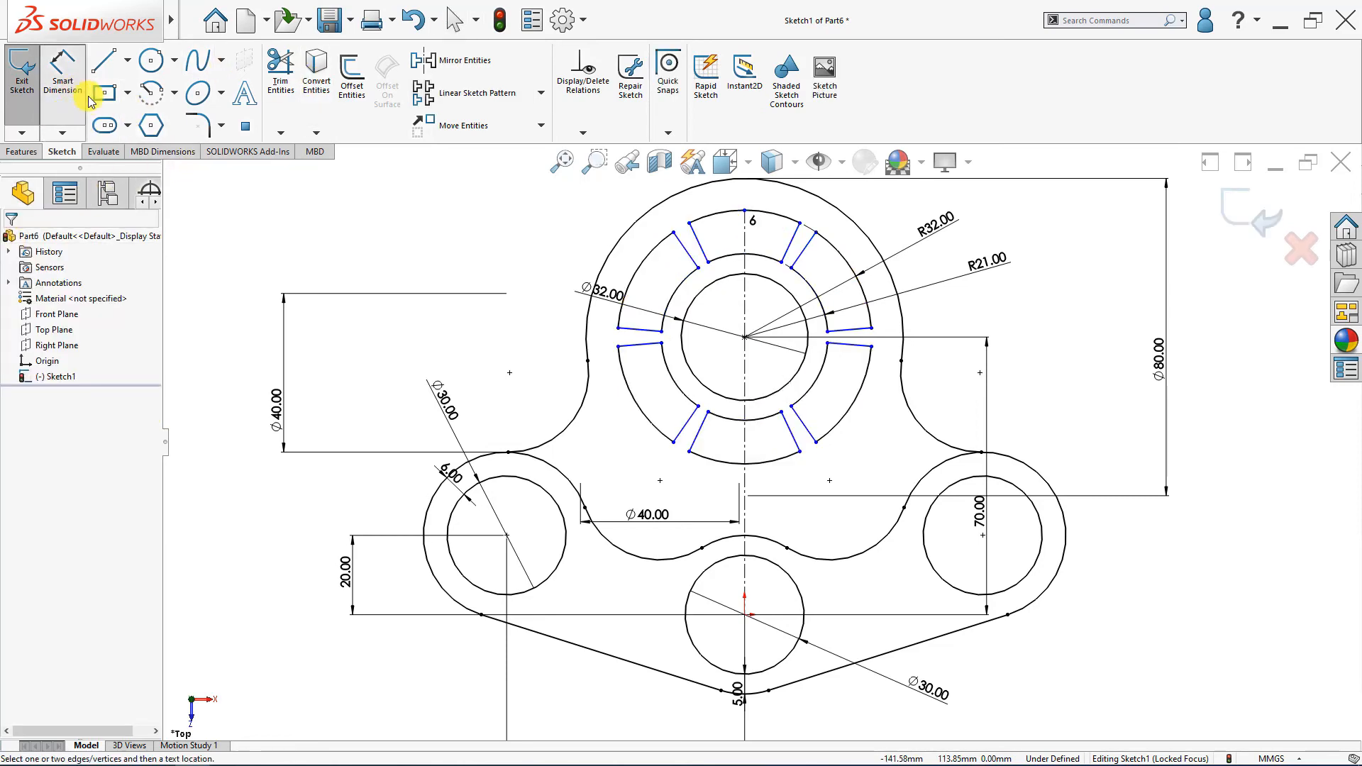
pyautogui.click(695, 249)
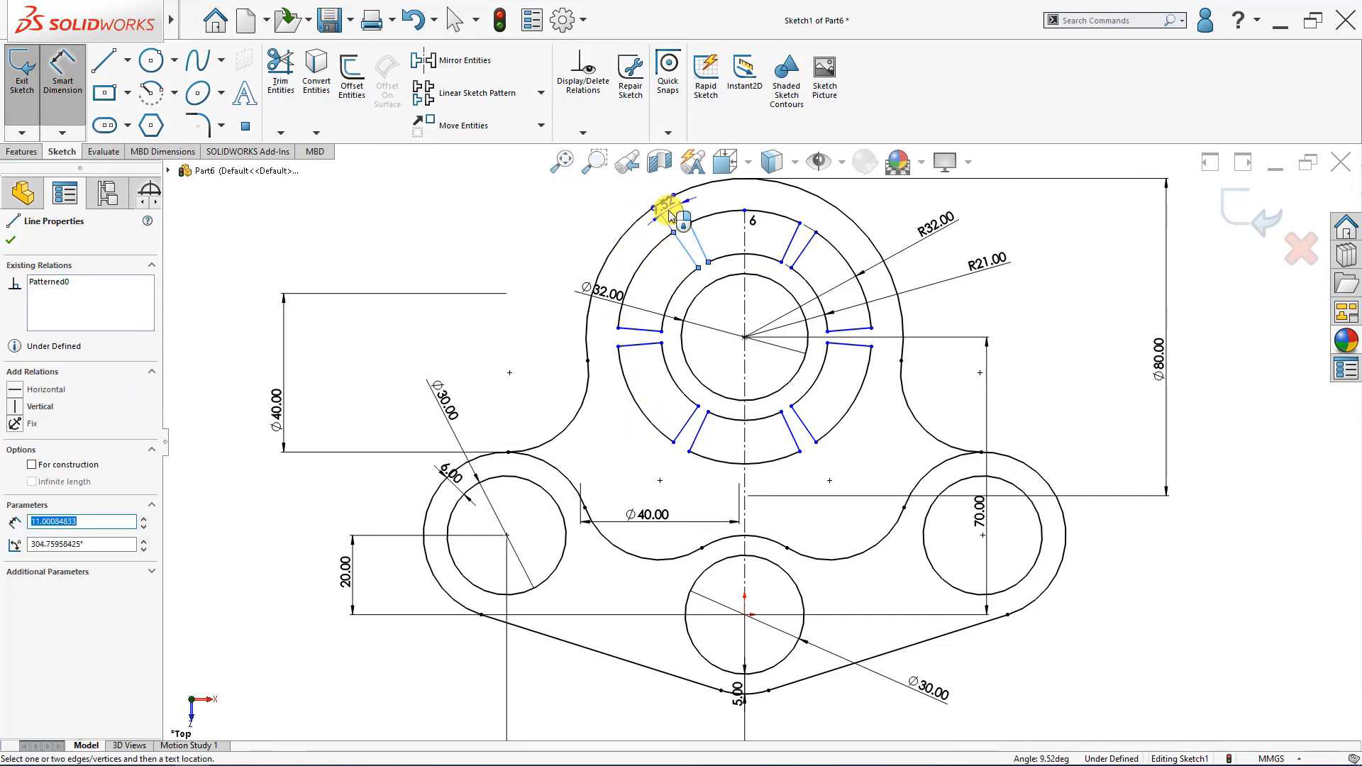
pyautogui.press('Escape')
pyautogui.press('Escape')
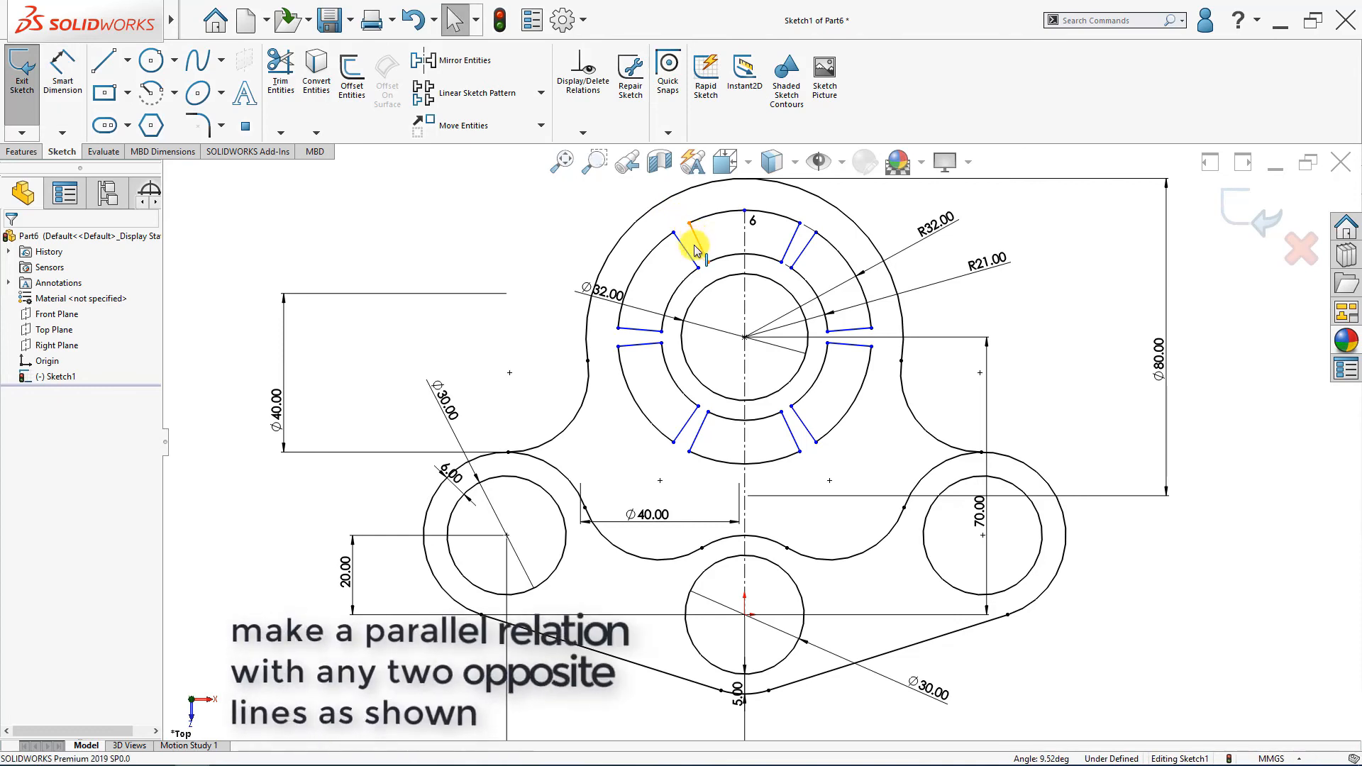
# Make the facing side lines of the top slot and its upper-left neighbor parallel
pyautogui.click(698, 248)
pyautogui.keyDown('ctrl'); pyautogui.click(686, 255); pyautogui.keyUp('ctrl')
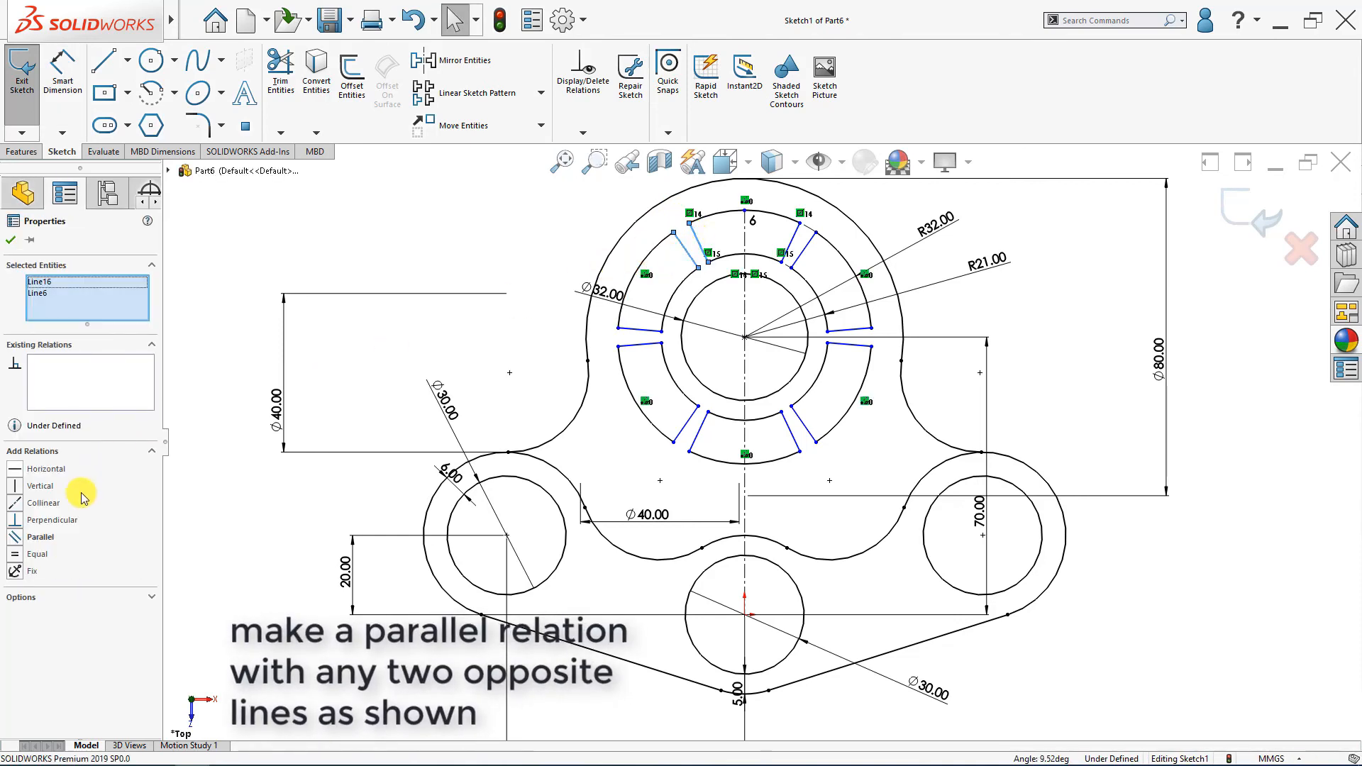
pyautogui.click(40, 537)
pyautogui.click(562, 320)
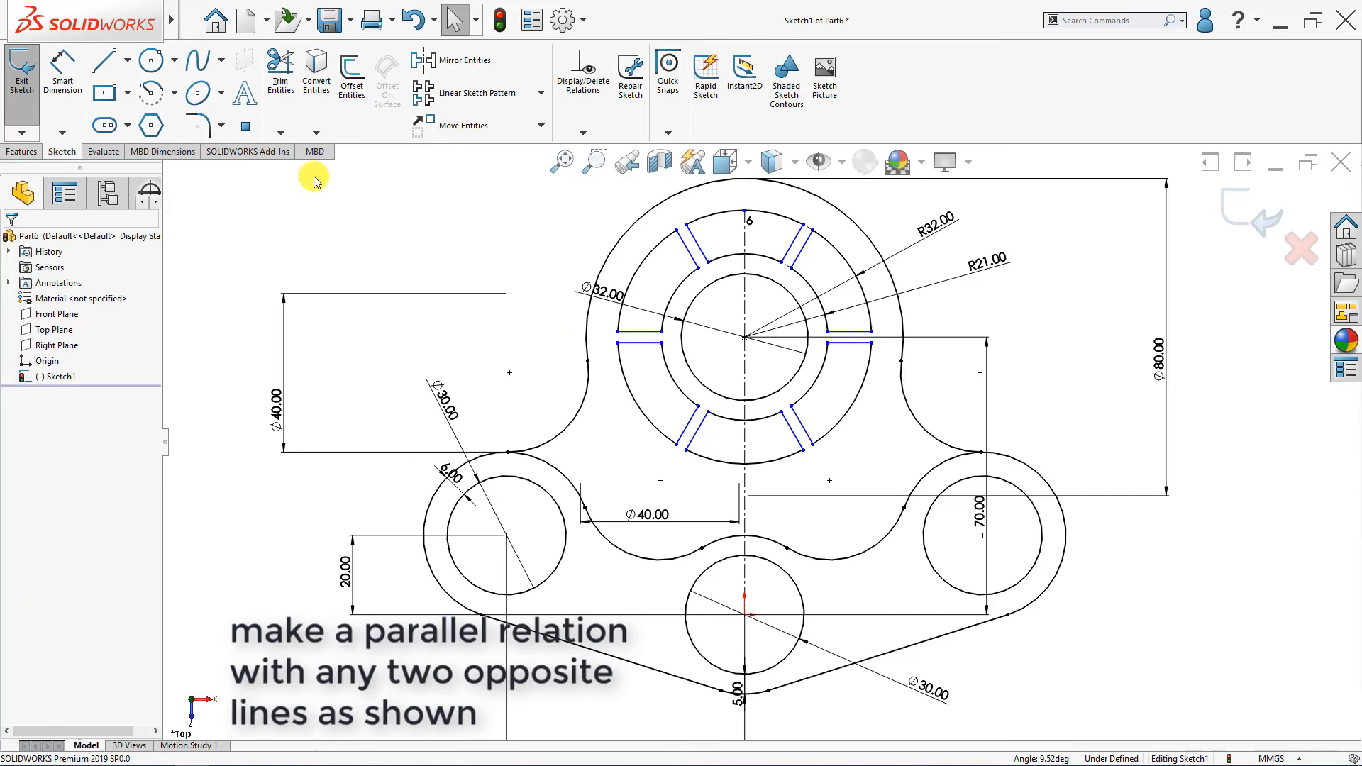
# Dimension the gap between the two parallel side lines of the top and upper-left slots as 6 mm
pyautogui.click(62, 69)
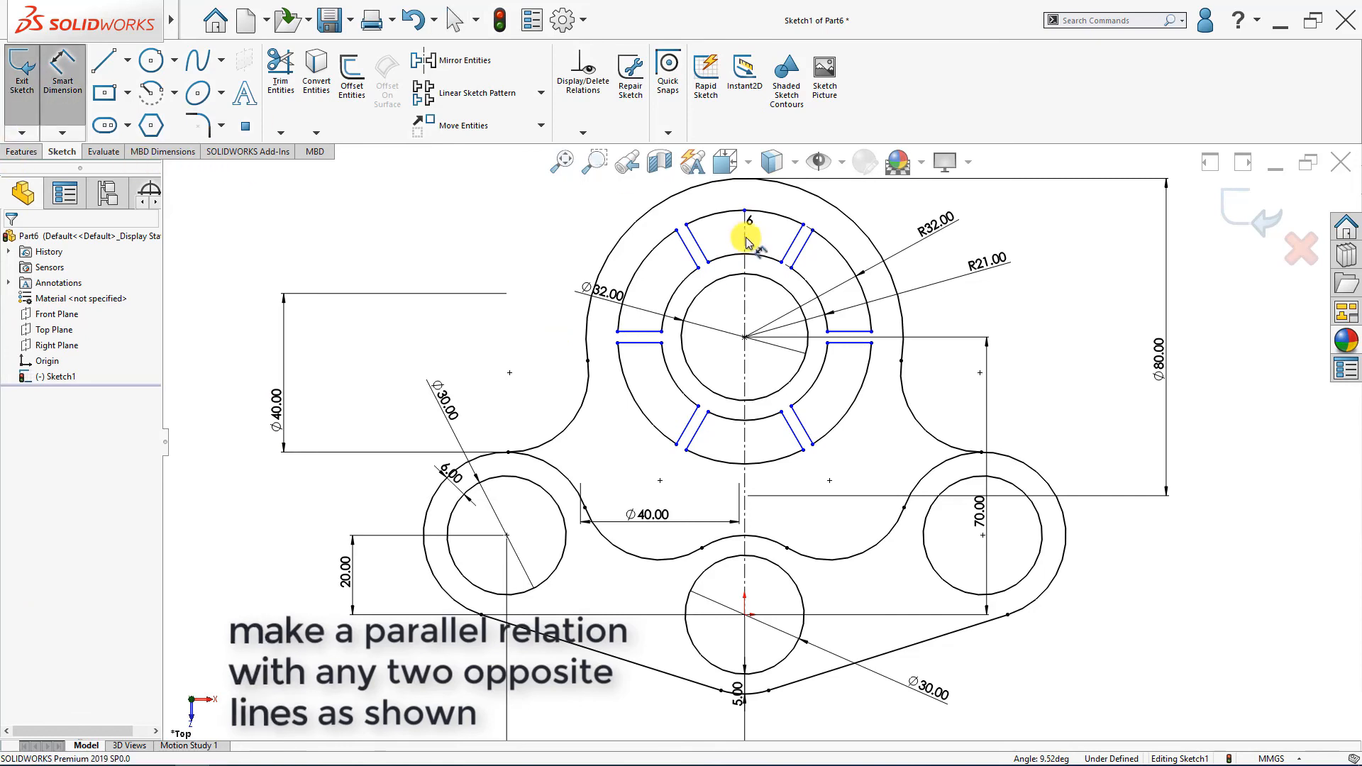
pyautogui.click(695, 262)
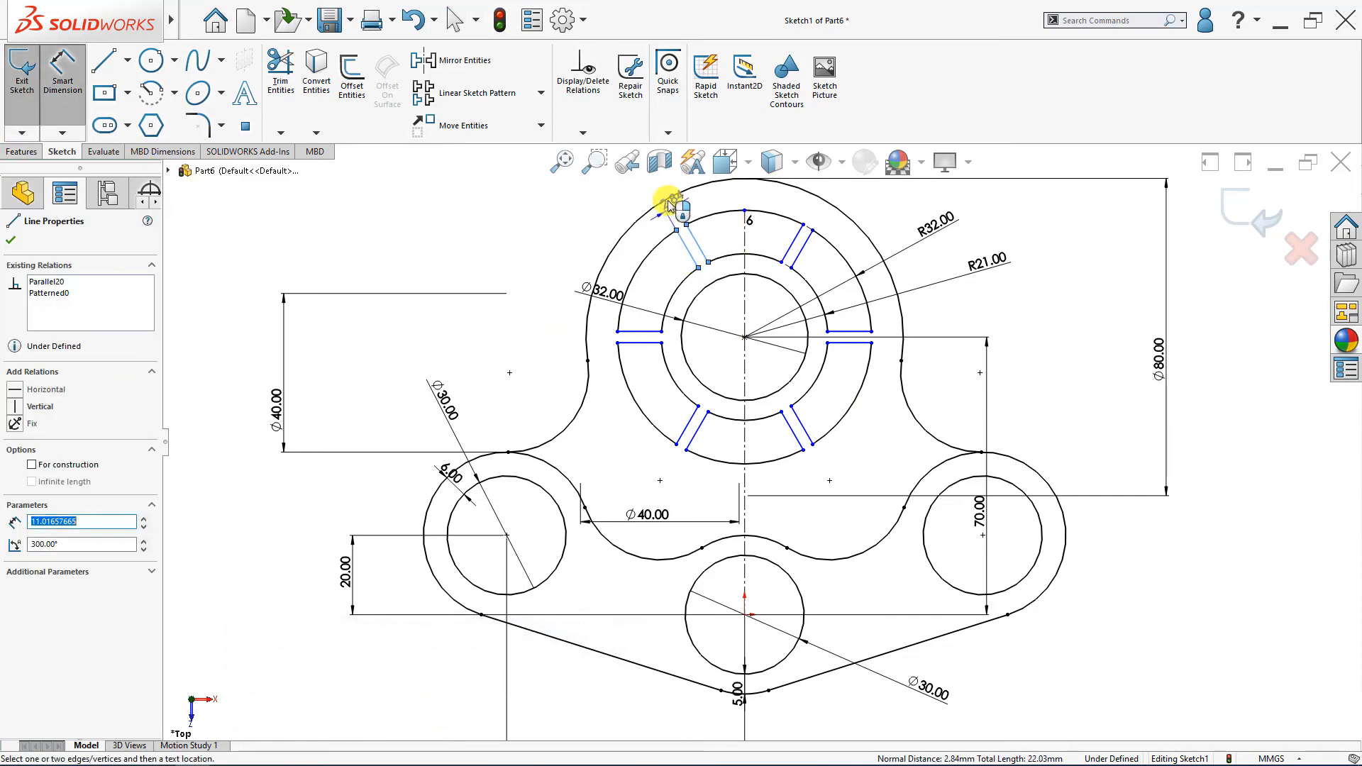
pyautogui.scroll(2, 666, 214)
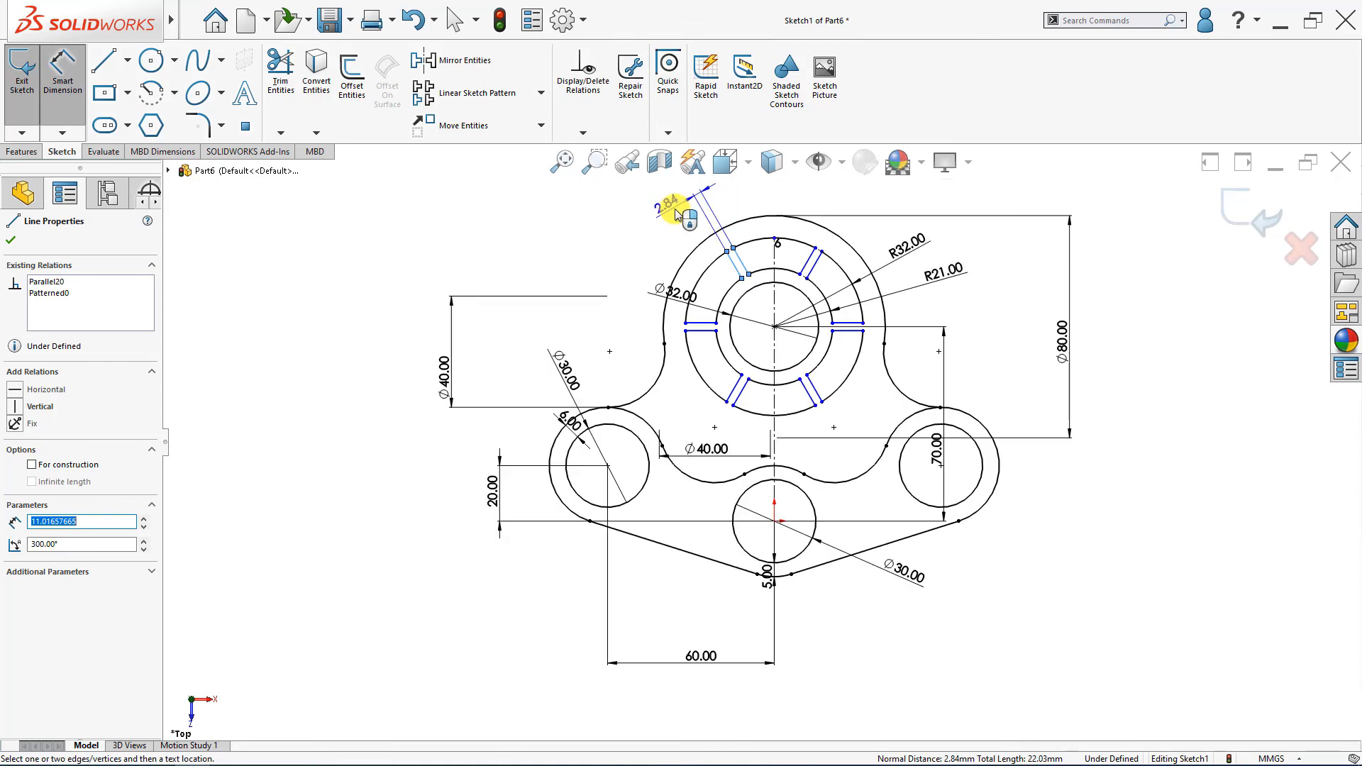
pyautogui.click(695, 213)
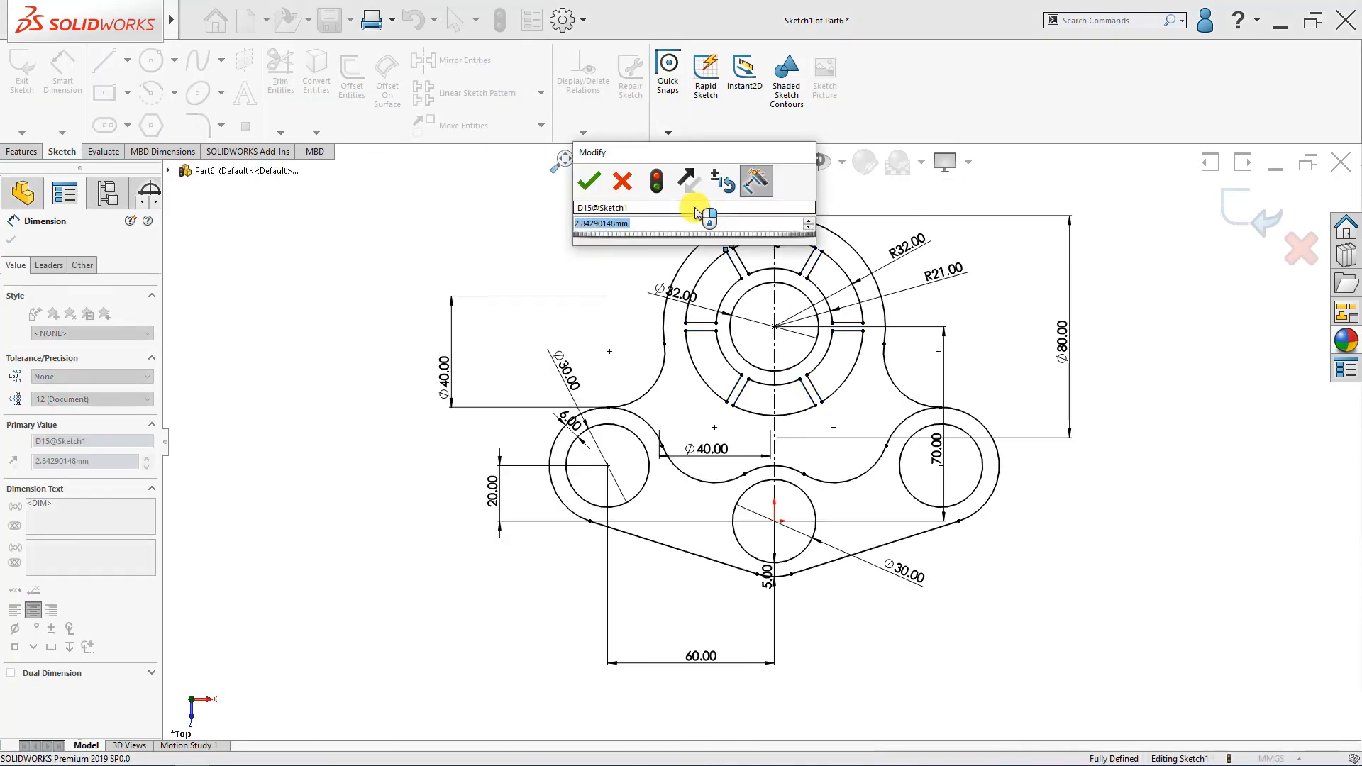
pyautogui.write('6')
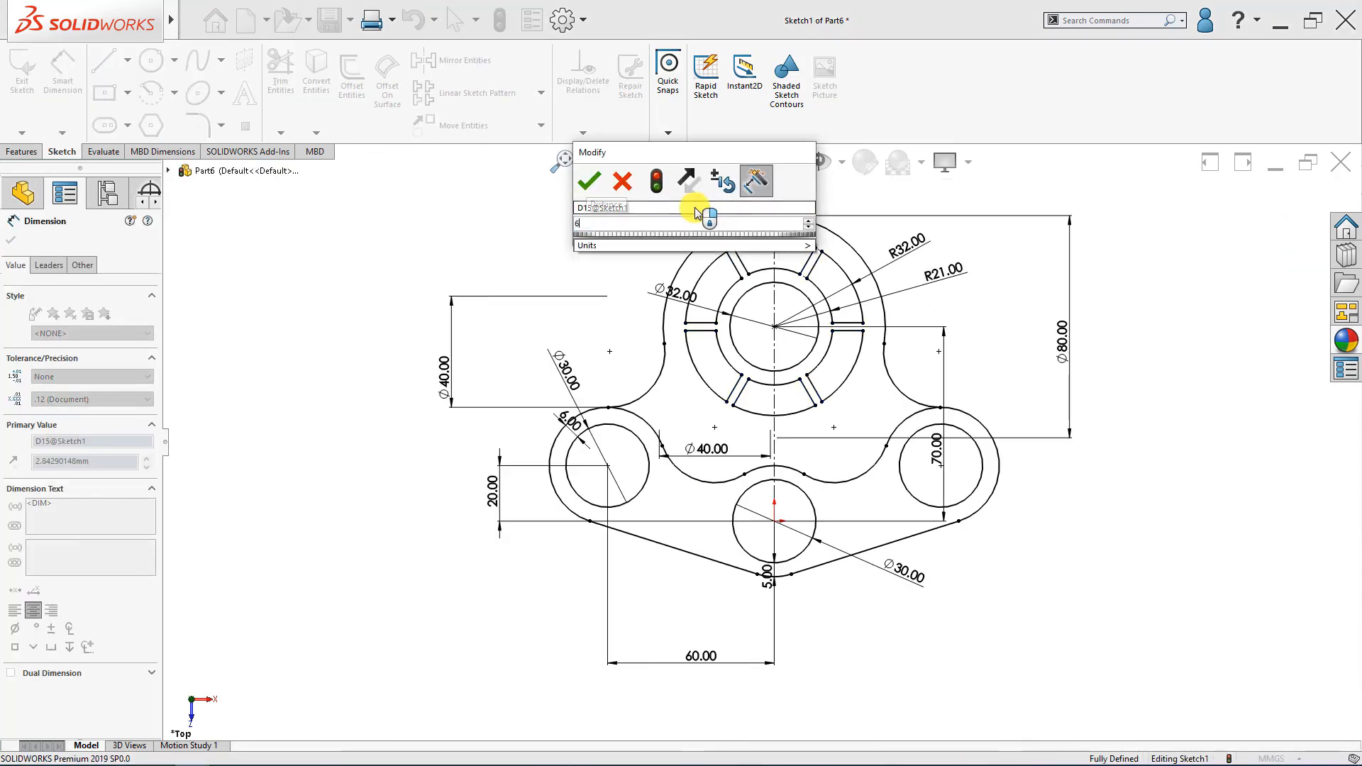
pyautogui.press('Return')
pyautogui.press('Escape')
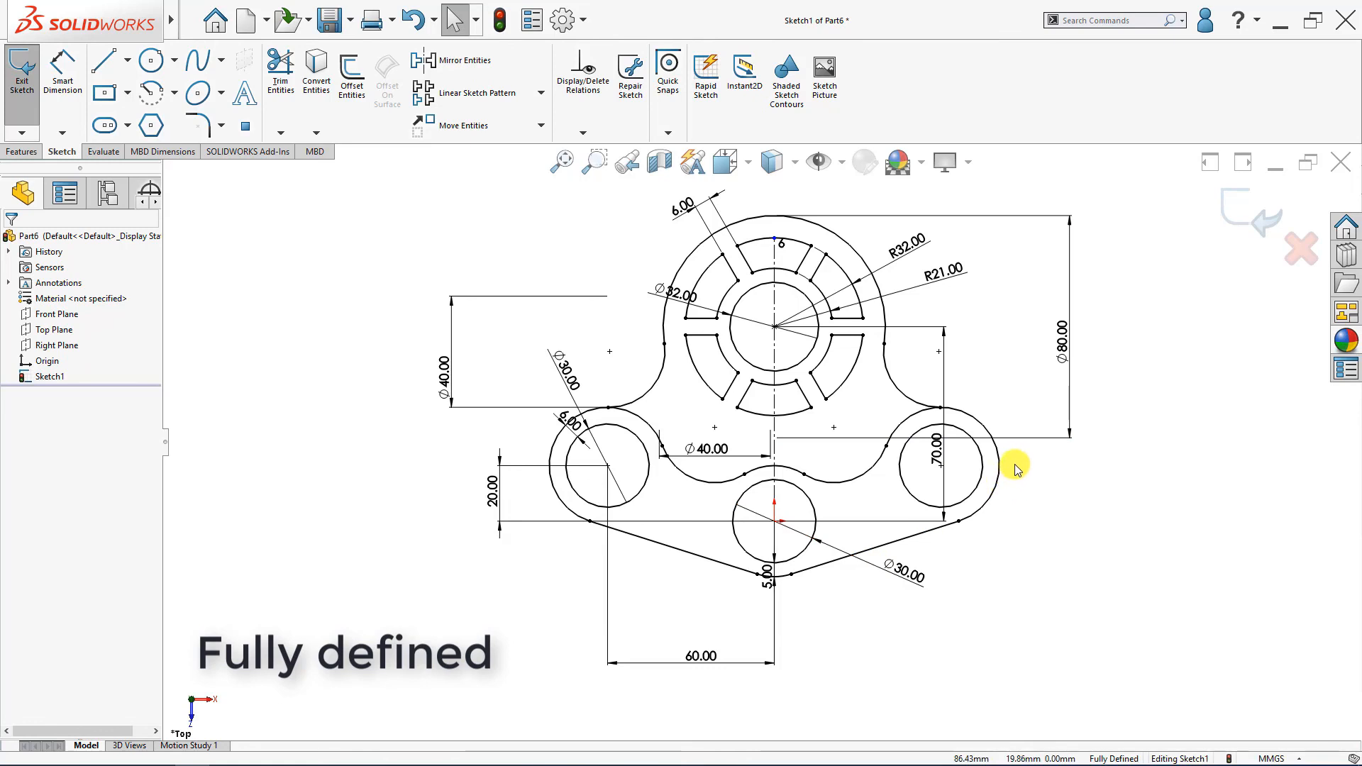
pyautogui.click(594, 161)
pyautogui.moveTo(409, 193)
pyautogui.mouseDown()
pyautogui.moveTo(908, 458)
pyautogui.moveTo(1164, 574)
pyautogui.mouseUp()
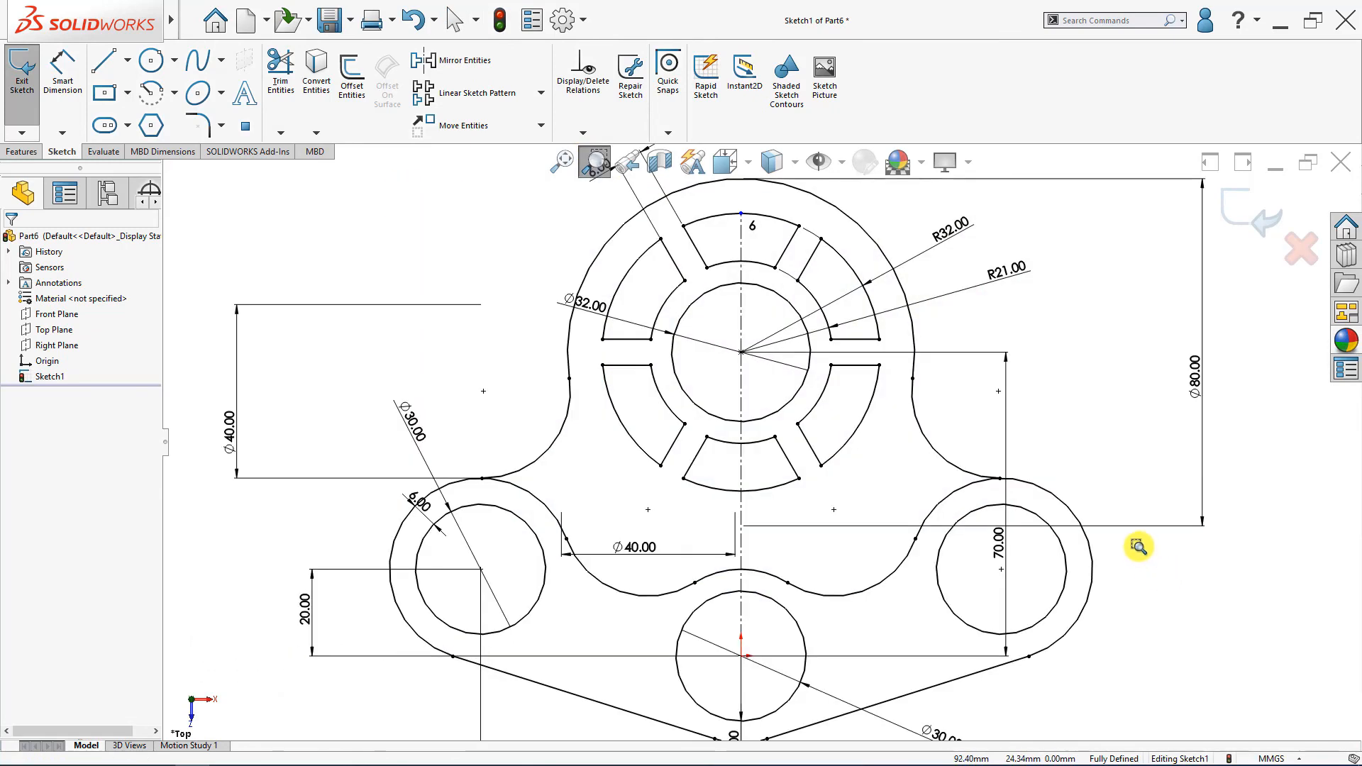